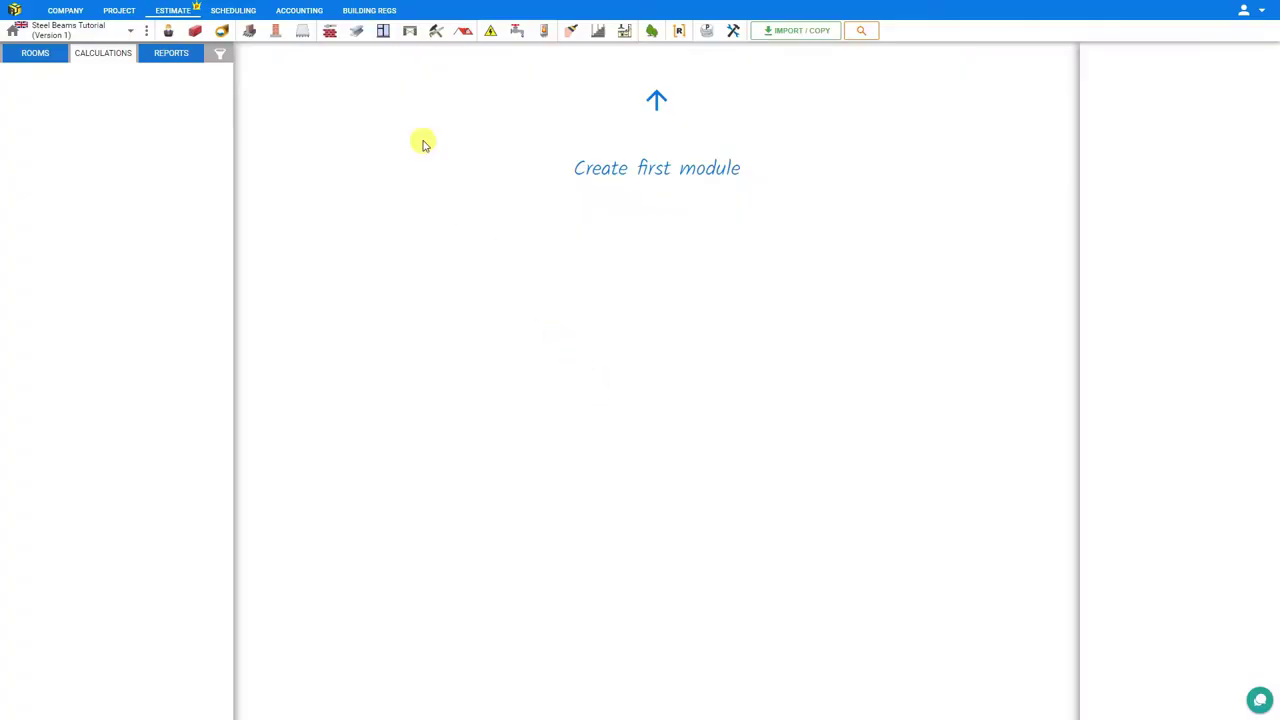
Create a Steel Beams multi-select module from the structural members, with location General and a new folder
{"action": "left_click", "coordinate": [358, 32]}
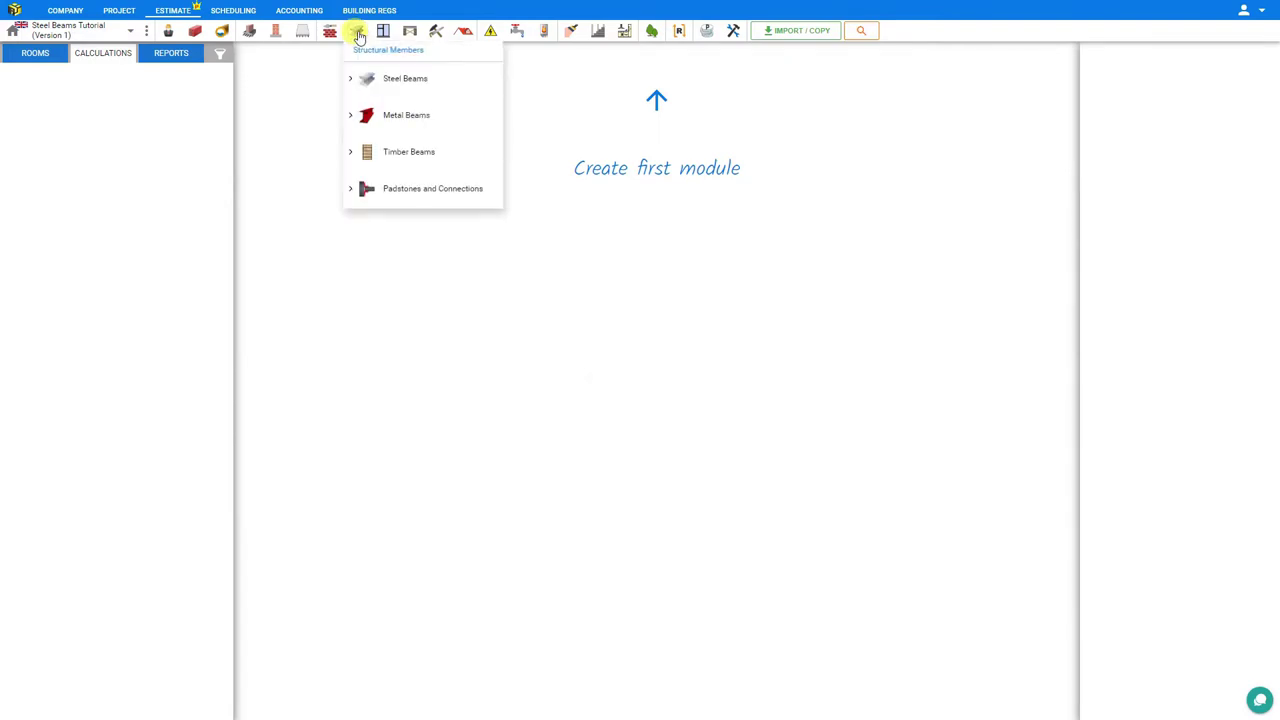
{"action": "left_click", "coordinate": [351, 116]}
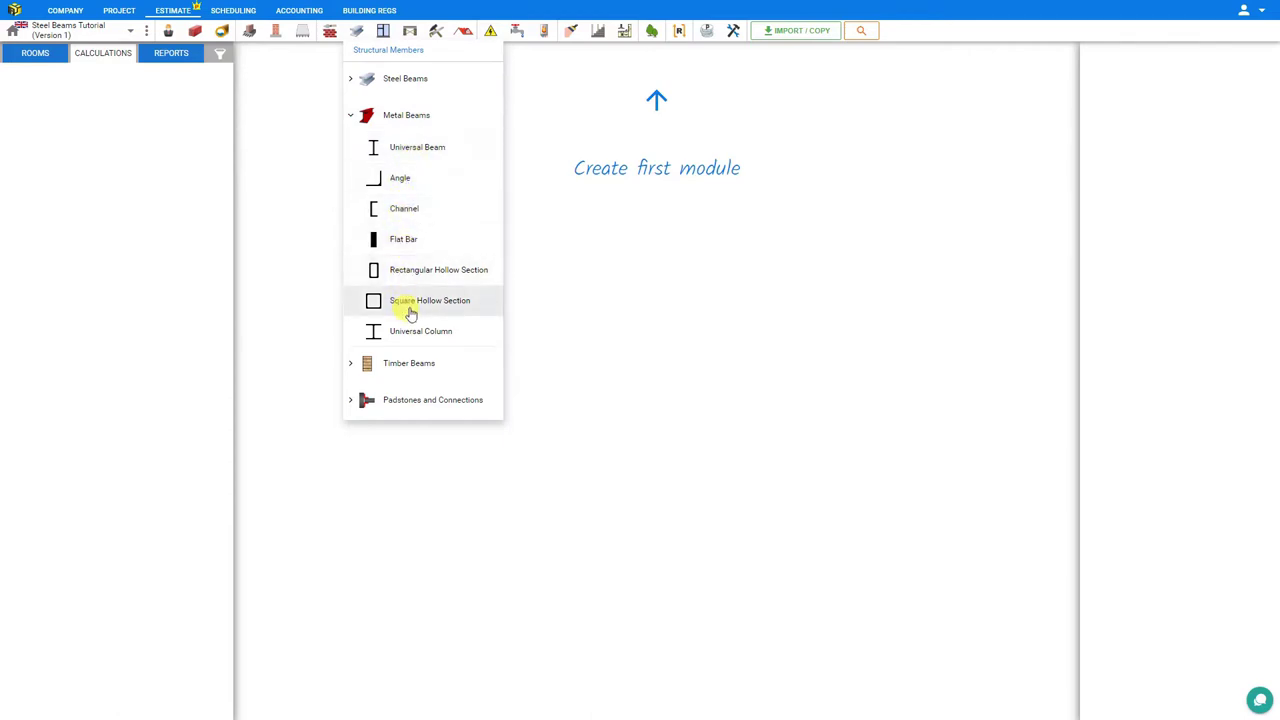
{"action": "left_click", "coordinate": [350, 115]}
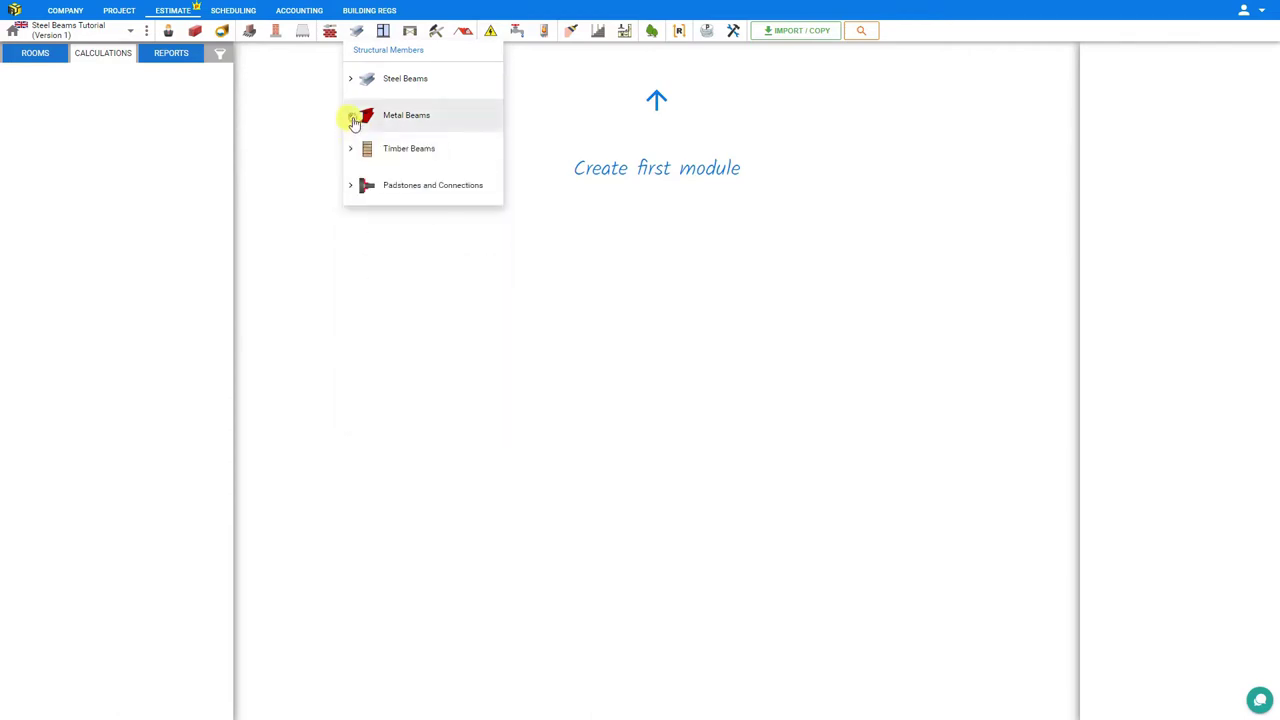
{"action": "left_click", "coordinate": [351, 82]}
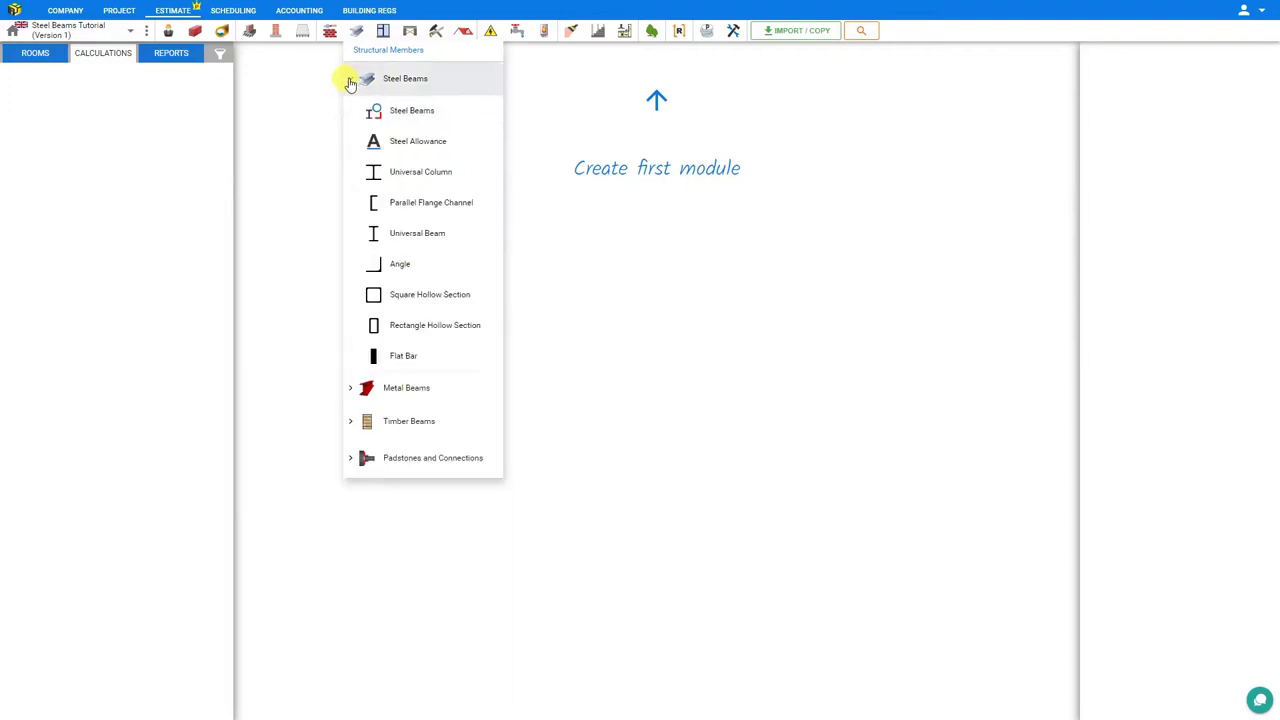
{"action": "left_click", "coordinate": [422, 115]}
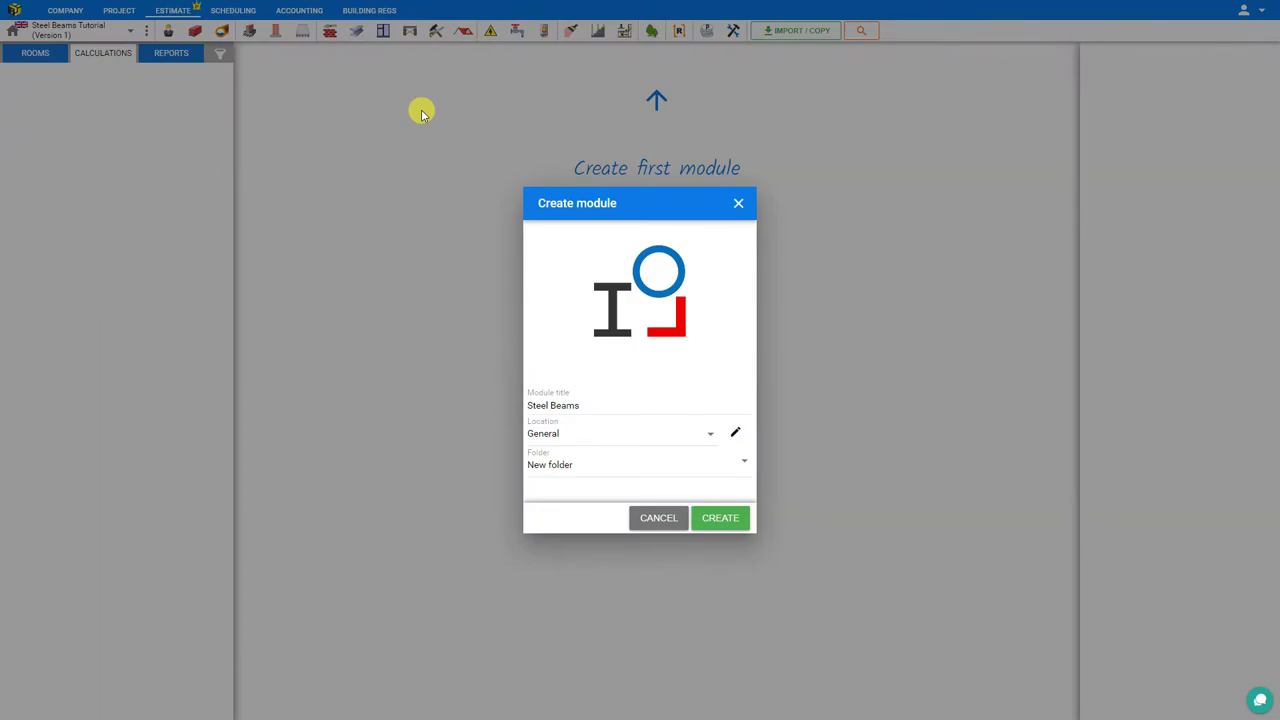
{"action": "left_click", "coordinate": [720, 517]}
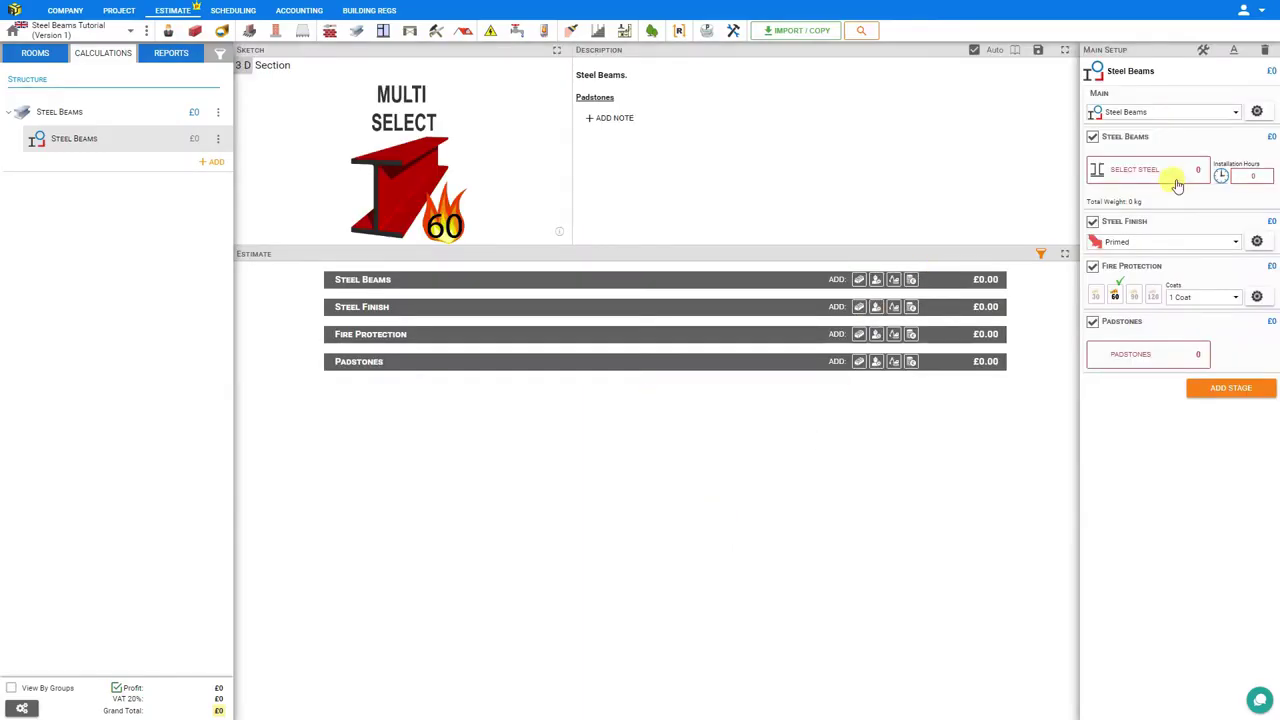
Add the universal column UC 152x152x23 to the steel selection with a length of 10 m
{"action": "left_click", "coordinate": [1174, 171]}
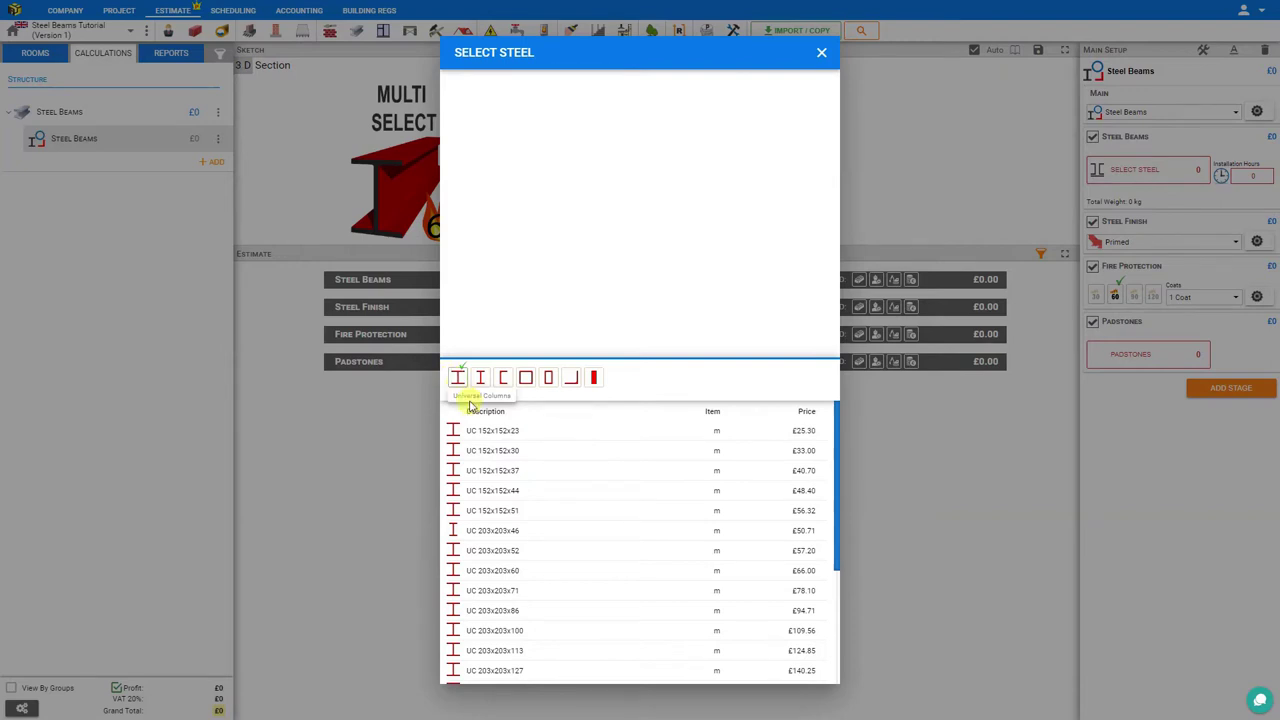
{"action": "left_click", "coordinate": [496, 432]}
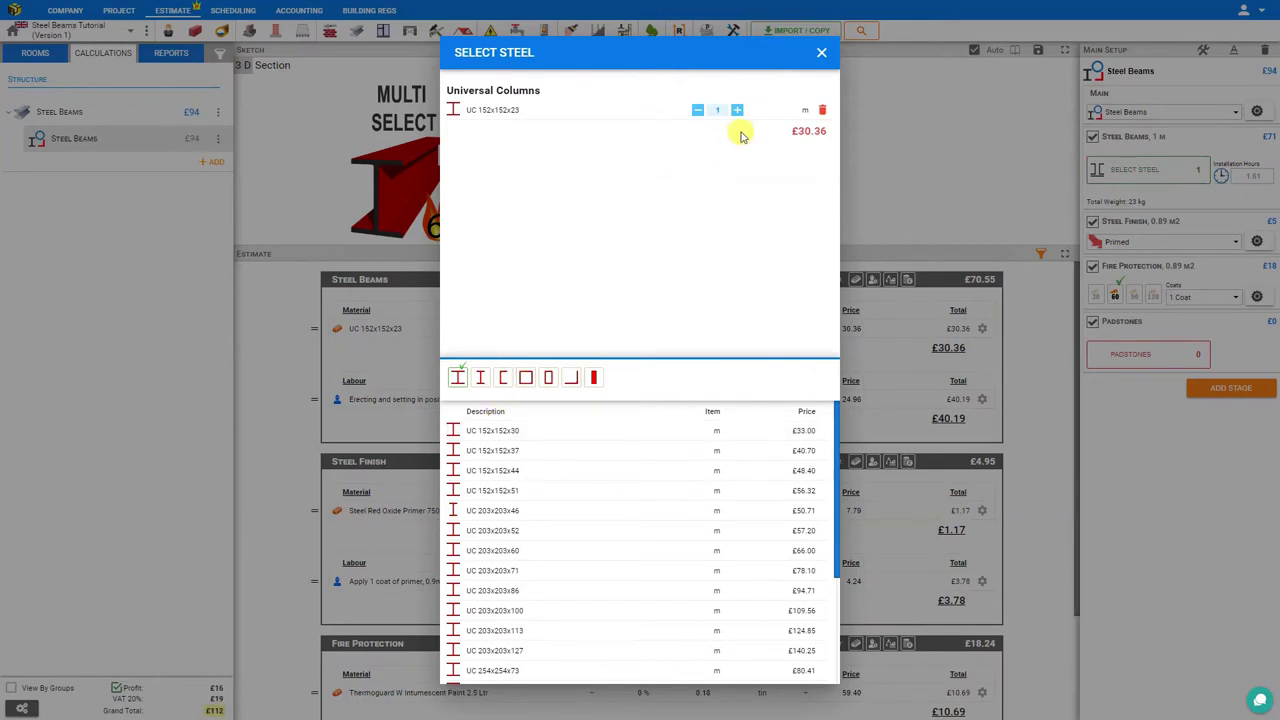
{"action": "key", "text": "BackSpace"}
{"action": "type", "text": "10"}
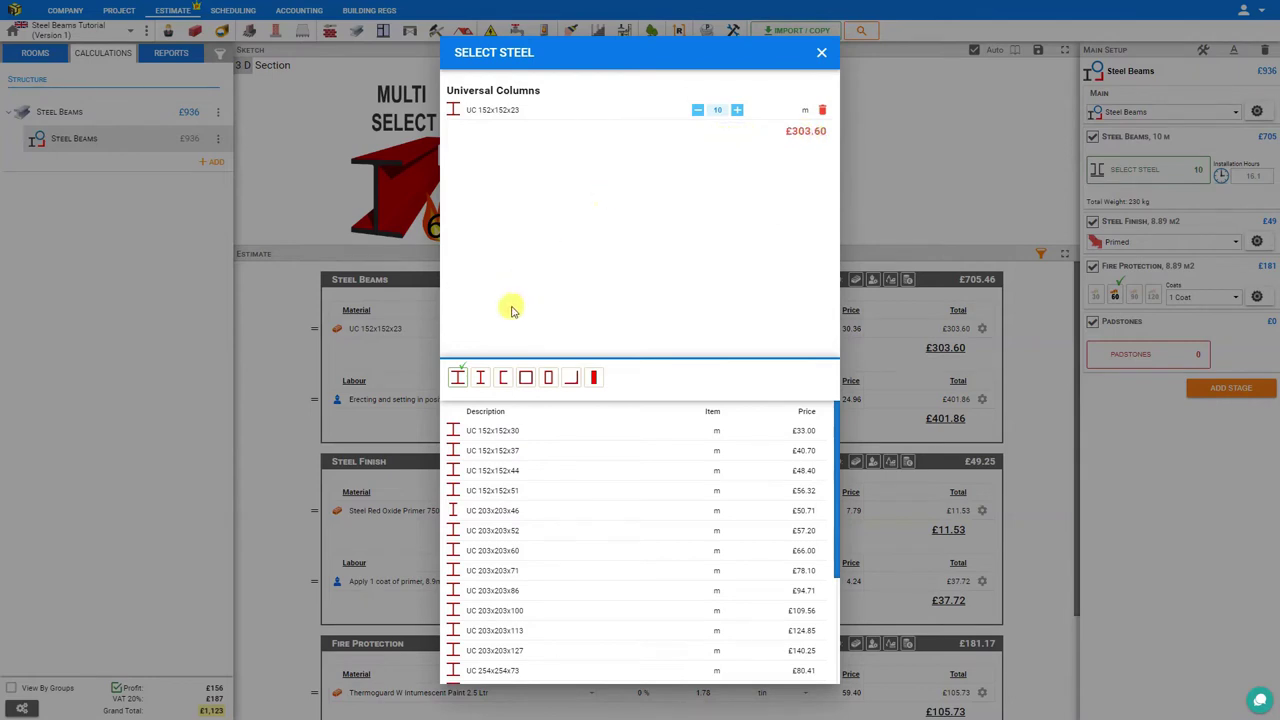
Add the parallel flange channel PFC 100x50x10 to the steel selection with a length of 12 m
{"action": "left_click", "coordinate": [506, 385]}
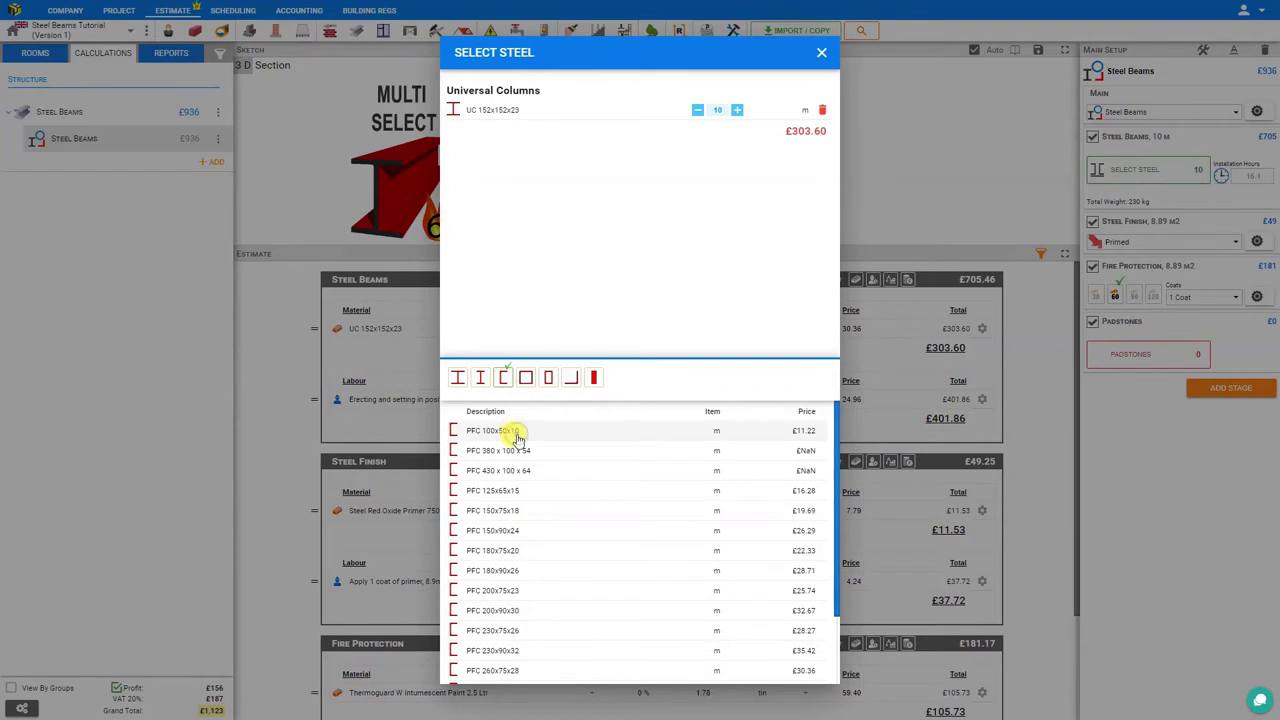
{"action": "left_click", "coordinate": [515, 432]}
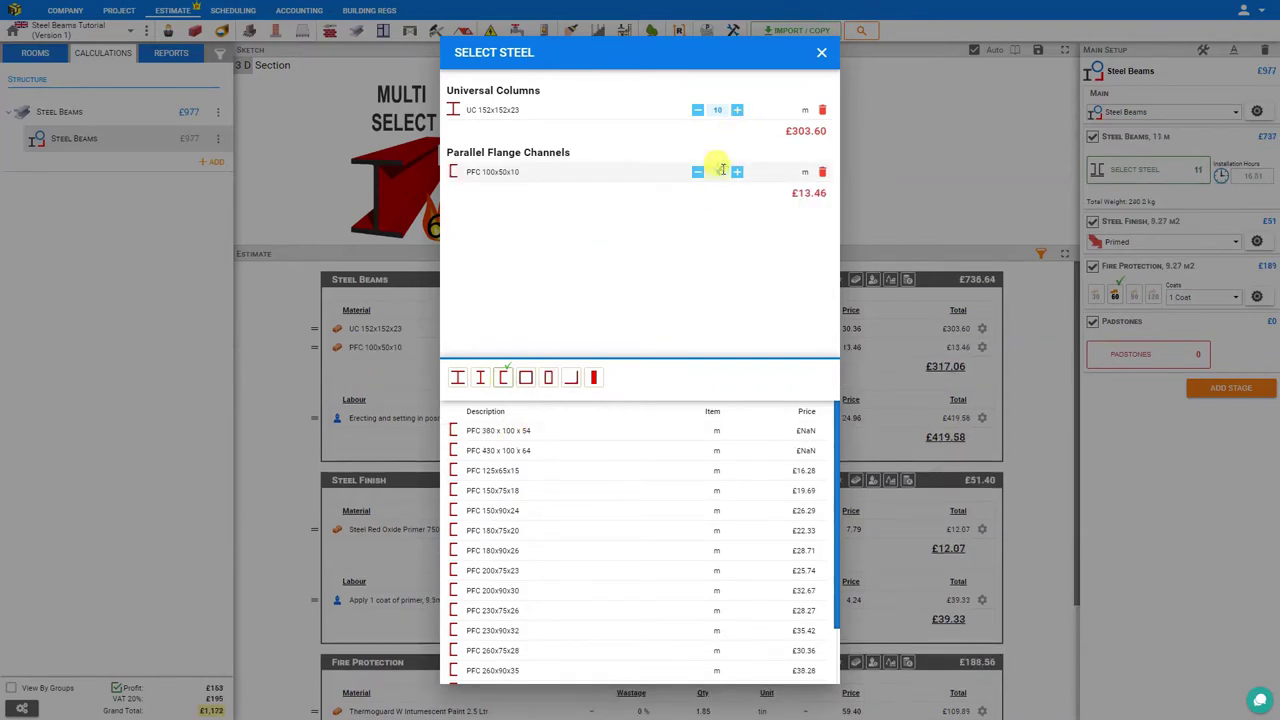
{"action": "type", "text": "2"}
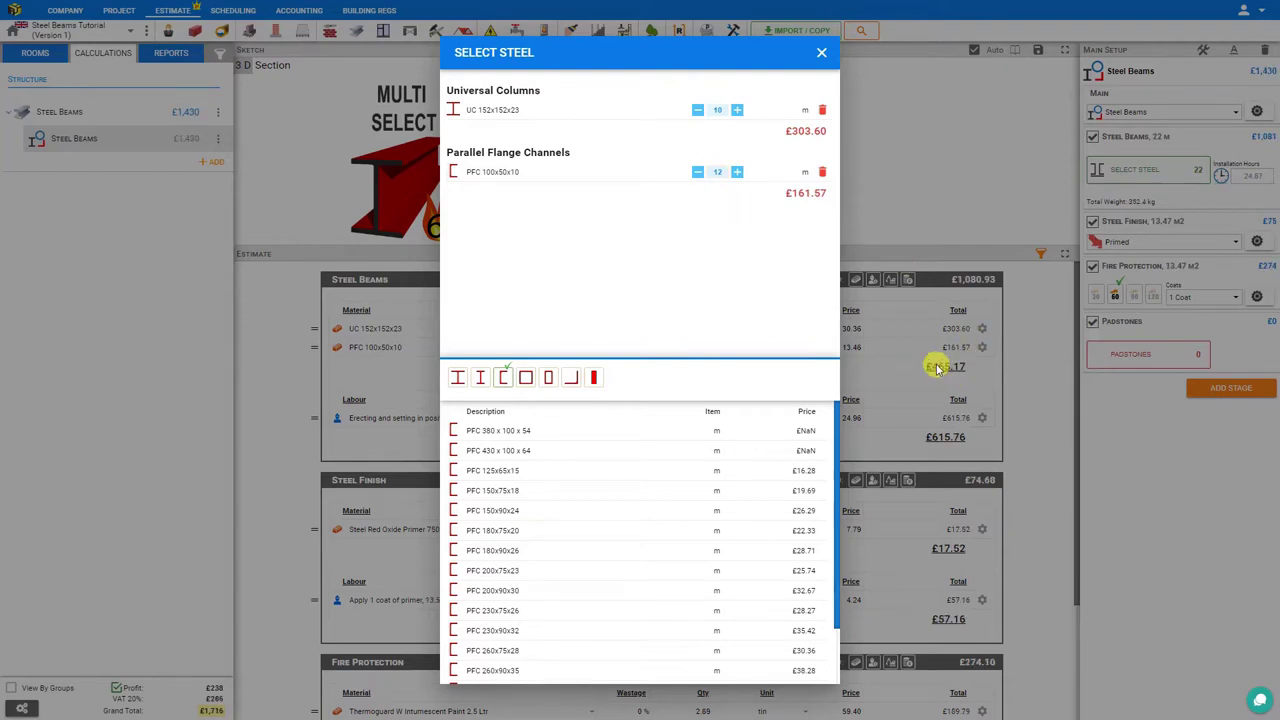
Add the square hollow section SHS 150x150x6.0 with a length of 20 m and close the steel selection
{"action": "left_click", "coordinate": [526, 379]}
{"action": "scroll", "coordinate": [545, 486], "scroll_direction": "down", "scroll_amount": 5}
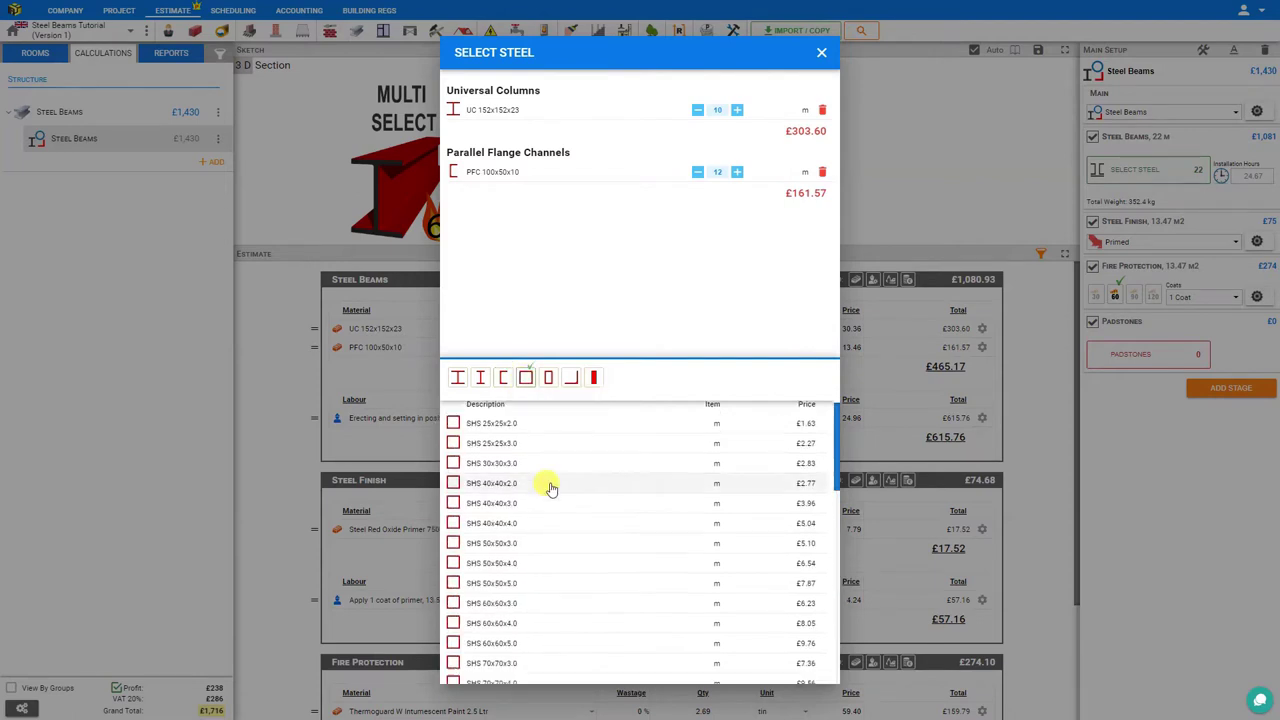
{"action": "scroll", "coordinate": [548, 495], "scroll_direction": "down", "scroll_amount": 5}
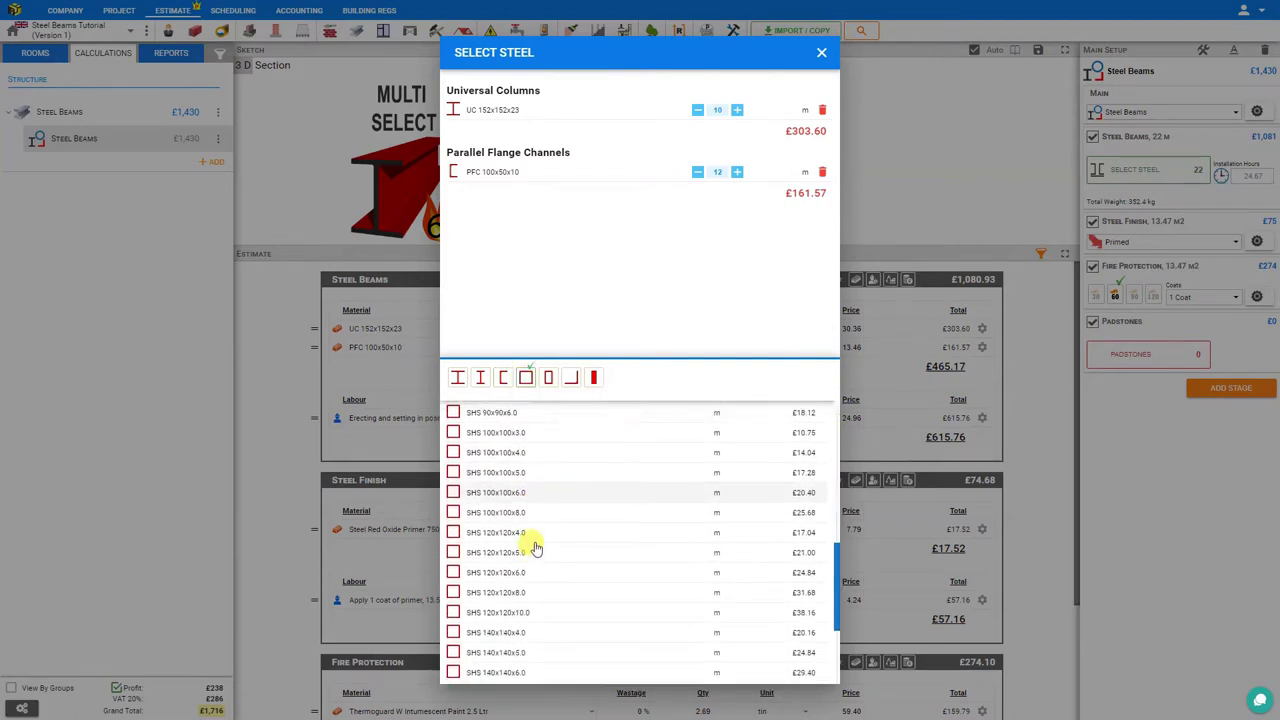
{"action": "scroll", "coordinate": [535, 551], "scroll_direction": "down", "scroll_amount": 1}
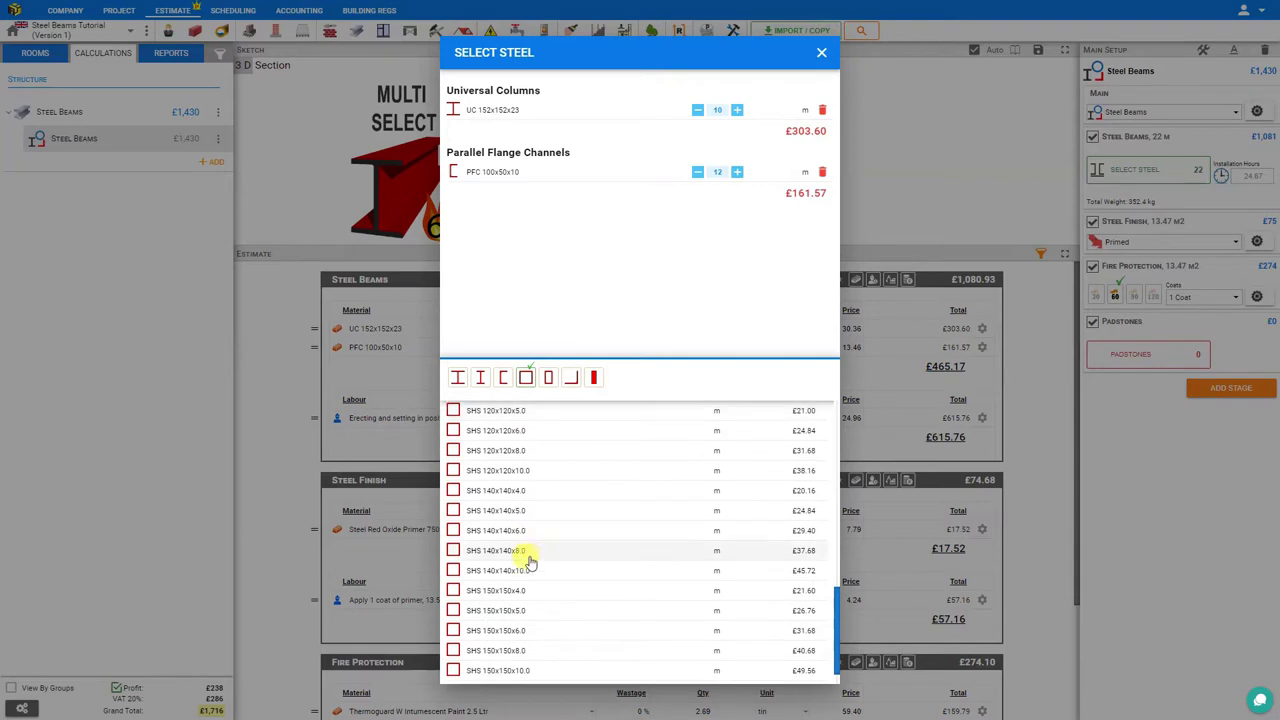
{"action": "left_click", "coordinate": [507, 634]}
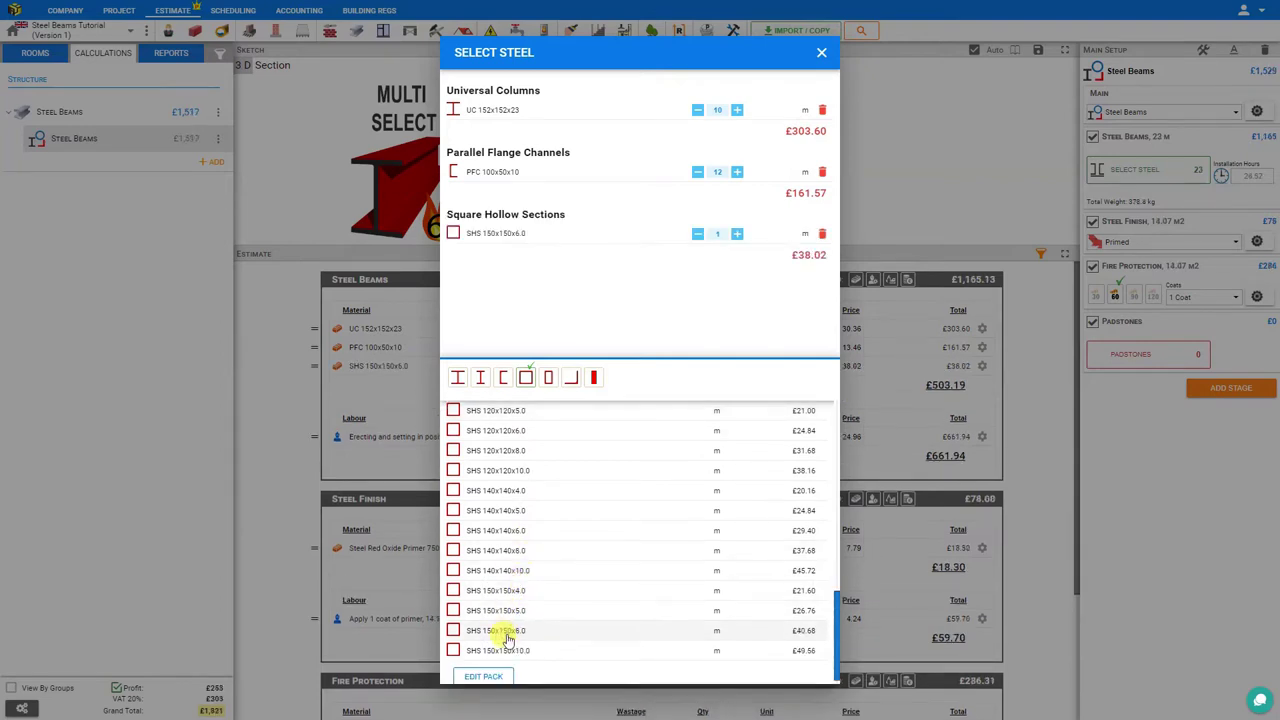
{"action": "left_click", "coordinate": [718, 235]}
{"action": "type", "text": "1"}
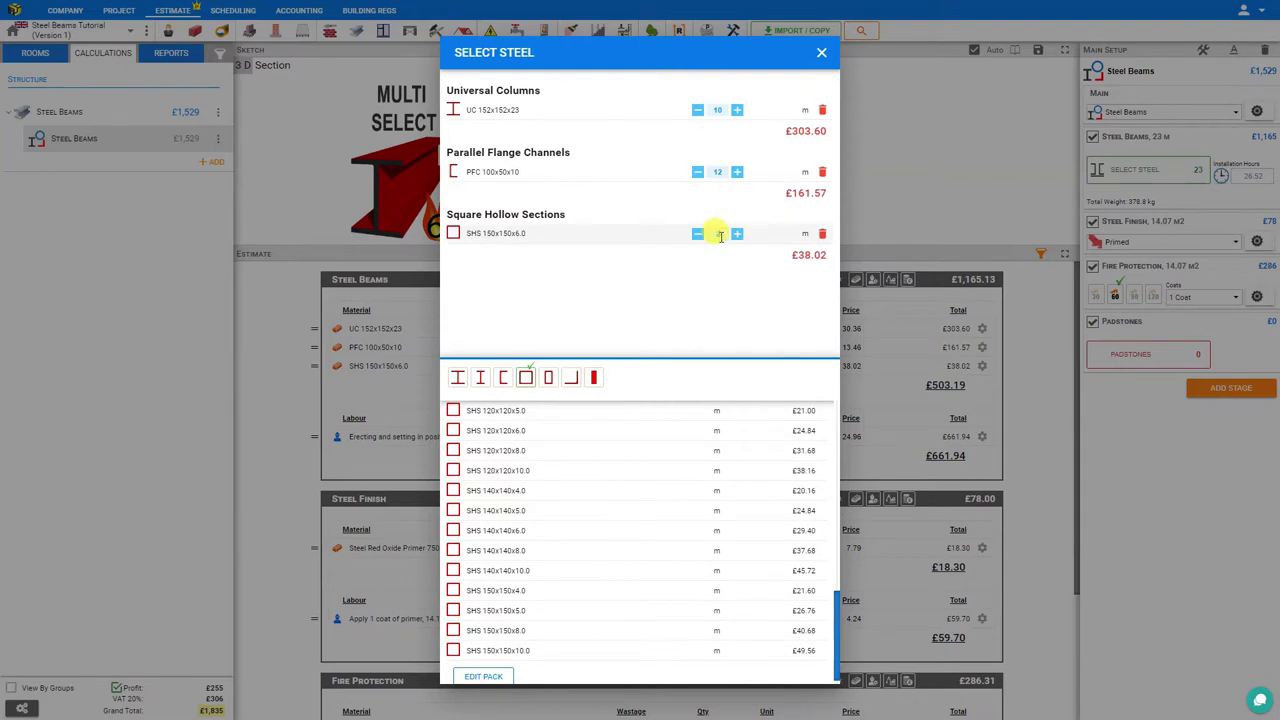
{"action": "type", "text": "0"}
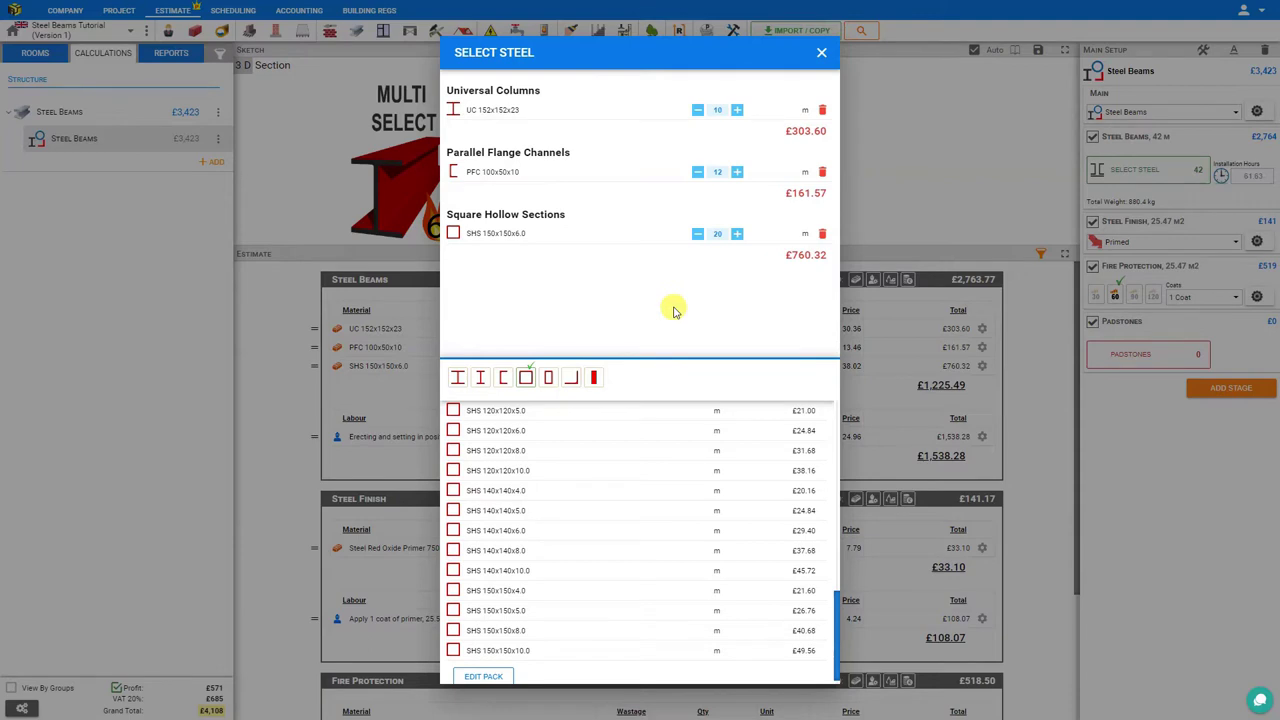
{"action": "left_click", "coordinate": [821, 52]}
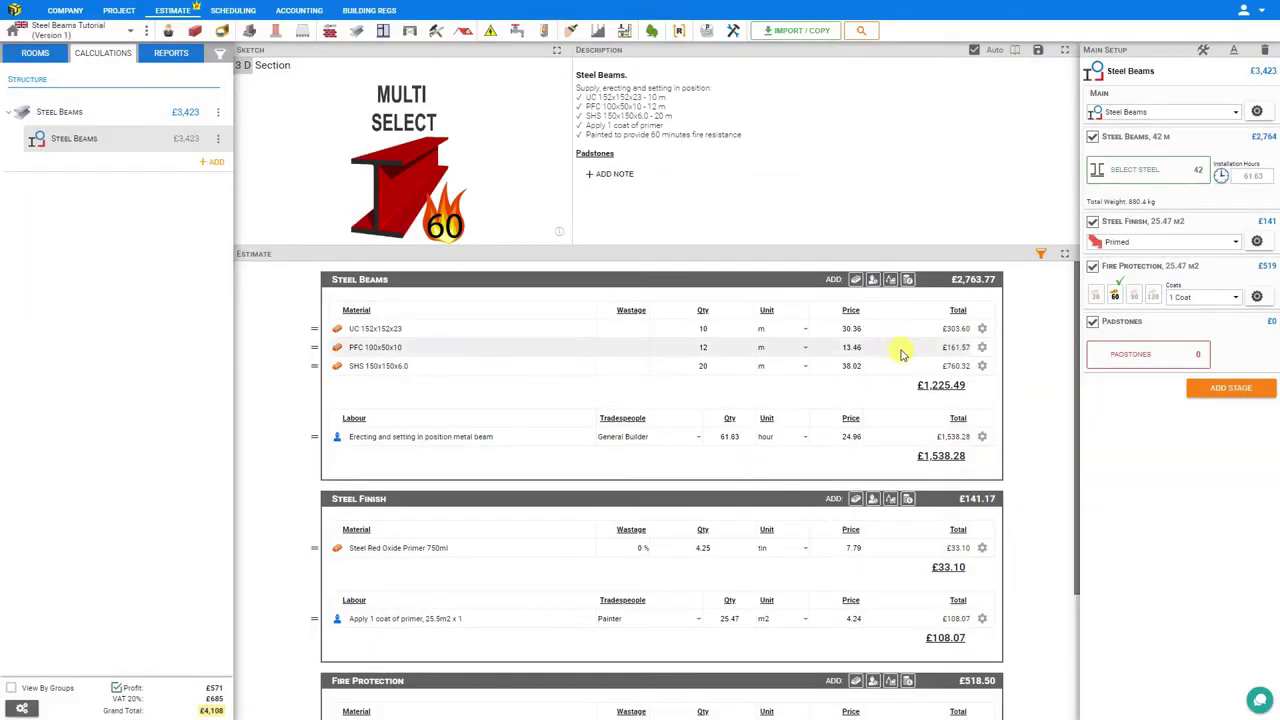
Set the Steel Beams installation rate to 100 hours per ton
{"action": "left_click", "coordinate": [1257, 112]}
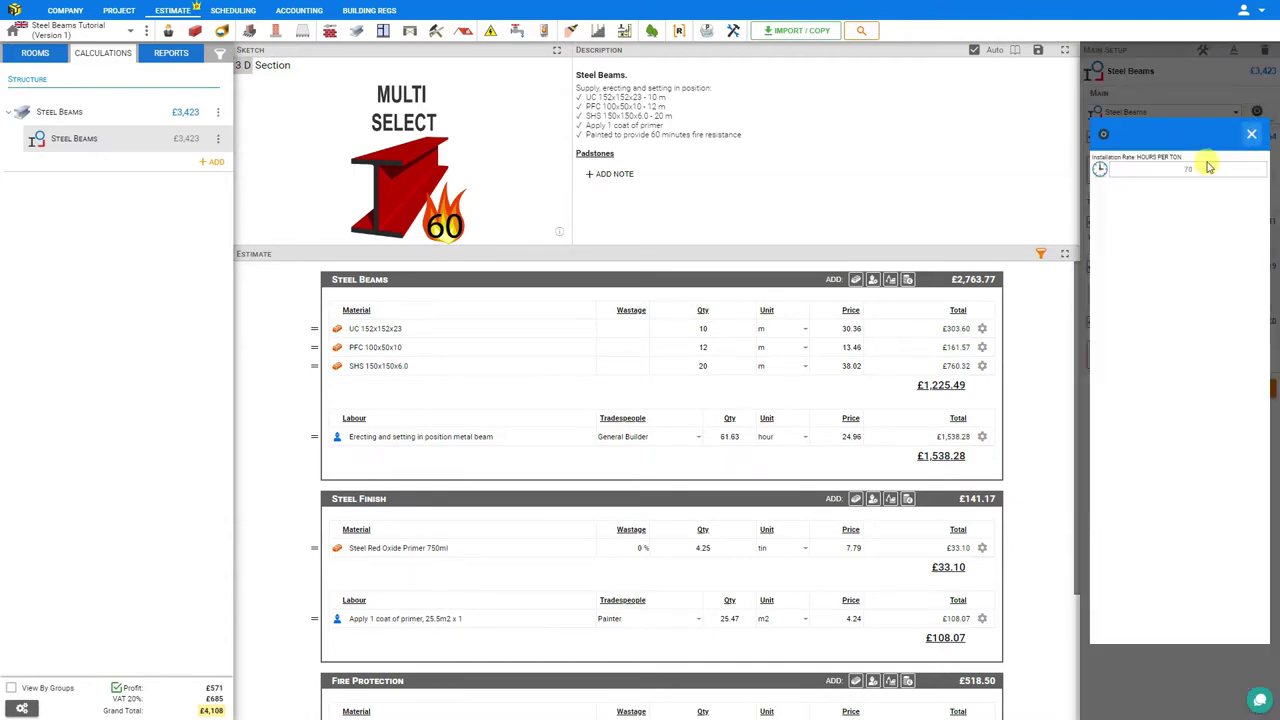
{"action": "left_click", "coordinate": [1167, 165]}
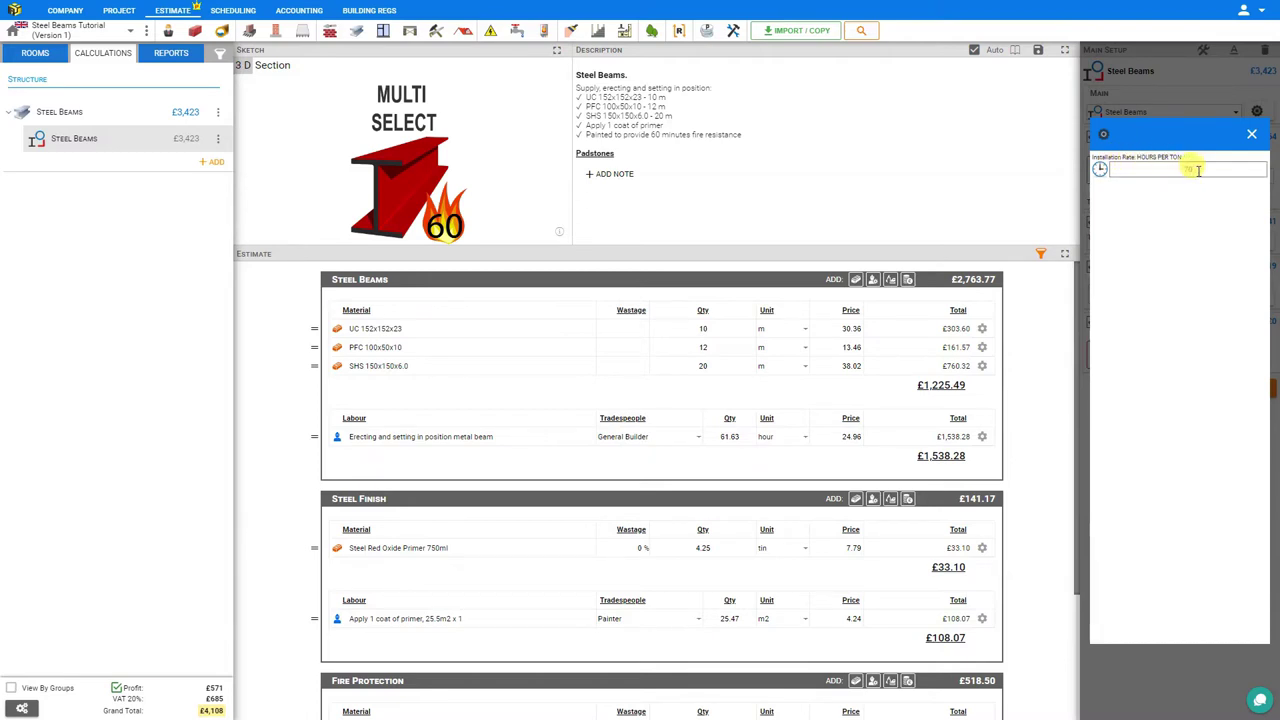
{"action": "double_click", "coordinate": [1195, 170]}
{"action": "type", "text": "100"}
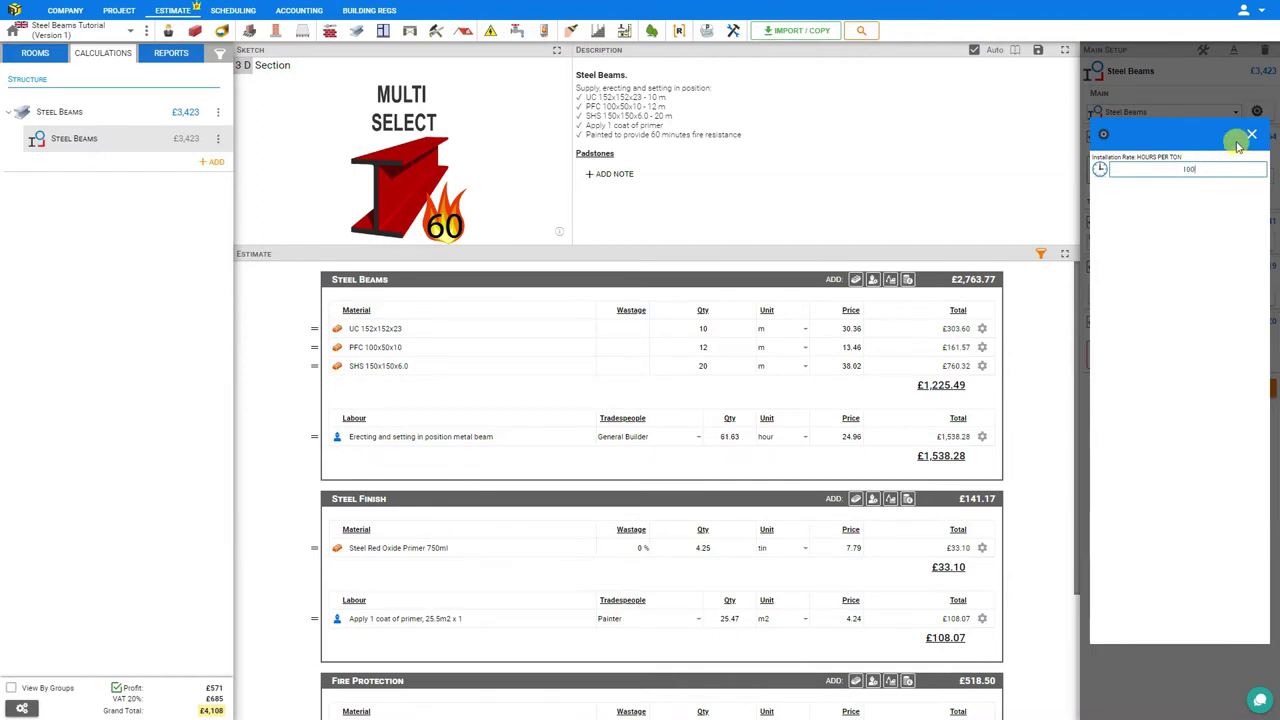
{"action": "left_click", "coordinate": [1253, 135]}
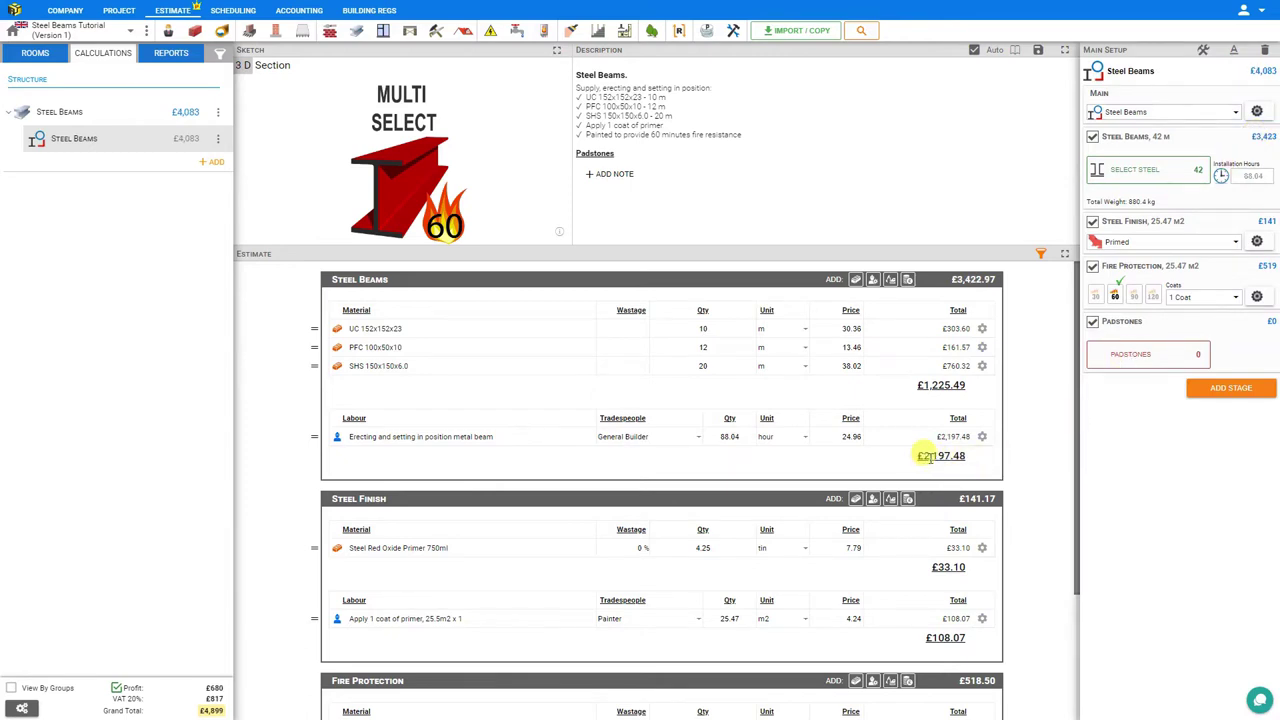
Restore the Steel Beams installation rate to 70 hours per ton
{"action": "left_click", "coordinate": [1257, 112]}
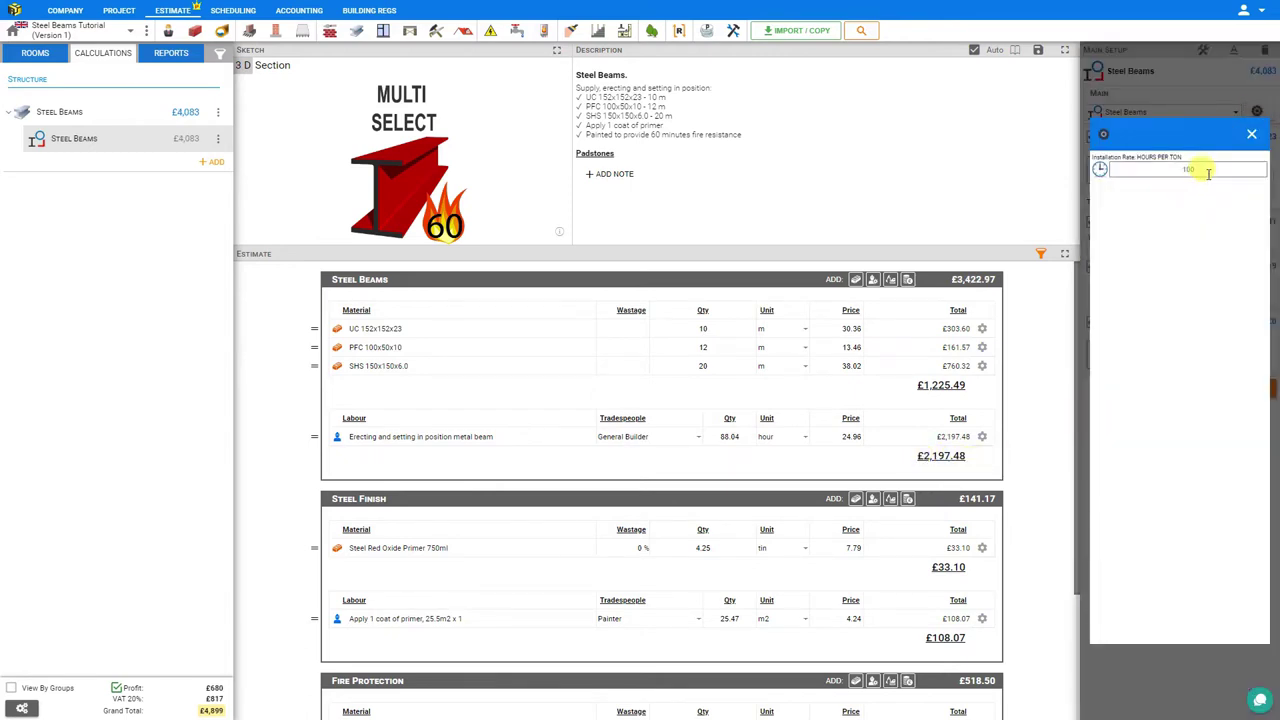
{"action": "left_click_drag", "start_coordinate": [1202, 168], "coordinate": [1166, 170]}
{"action": "type", "text": "100"}
{"action": "left_click", "coordinate": [1251, 133]}
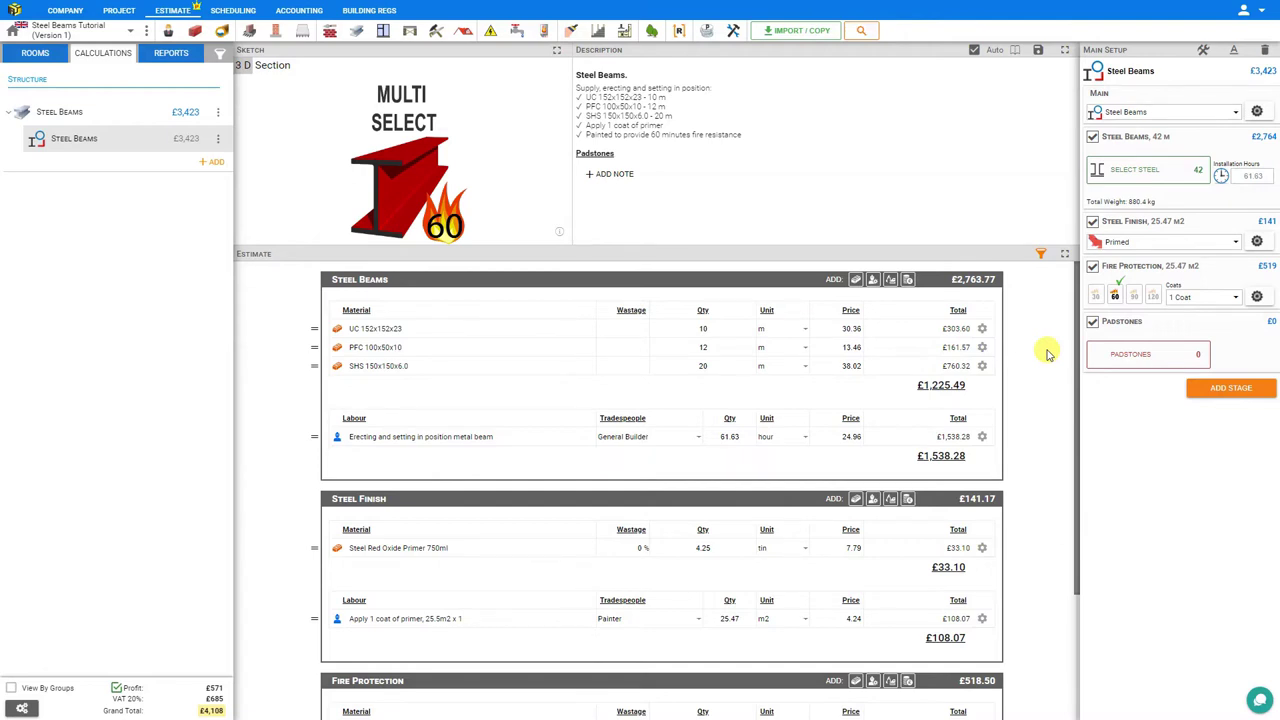
Search the company's labour resources for "beam" and set the hours of "Erecting and setting in position metal beam" to 110
{"action": "left_click", "coordinate": [65, 10]}
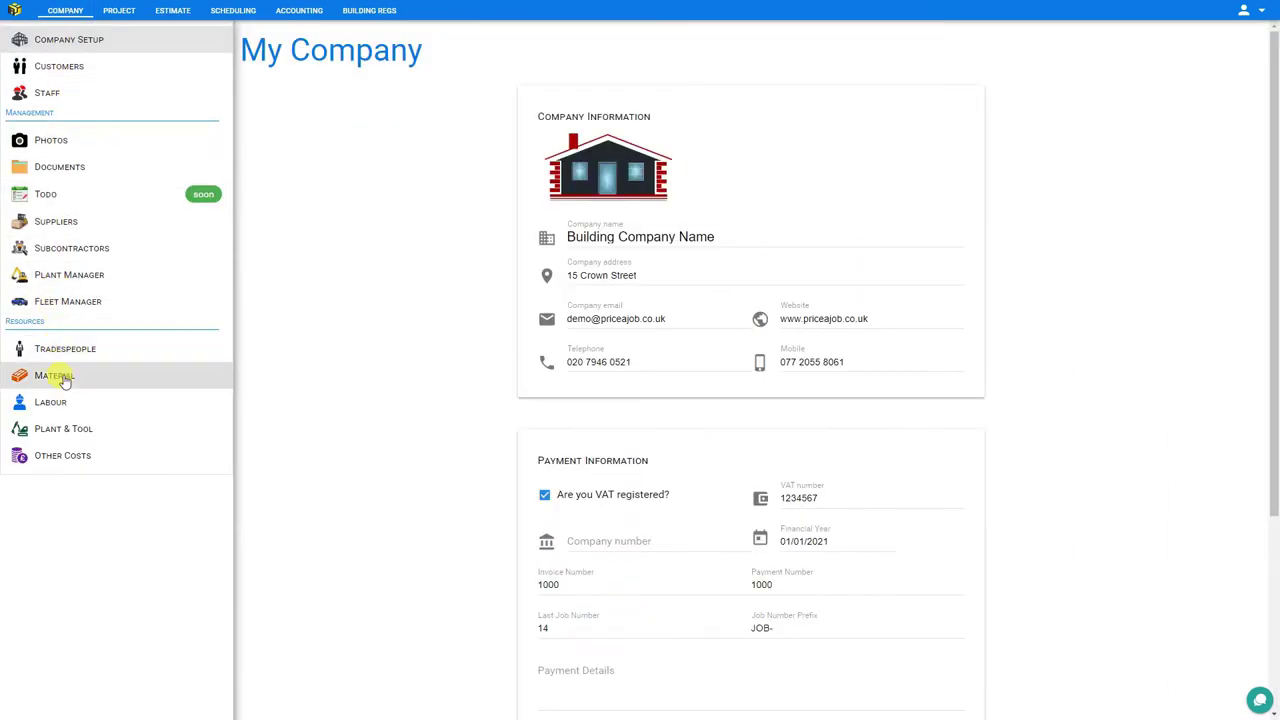
{"action": "left_click", "coordinate": [68, 406]}
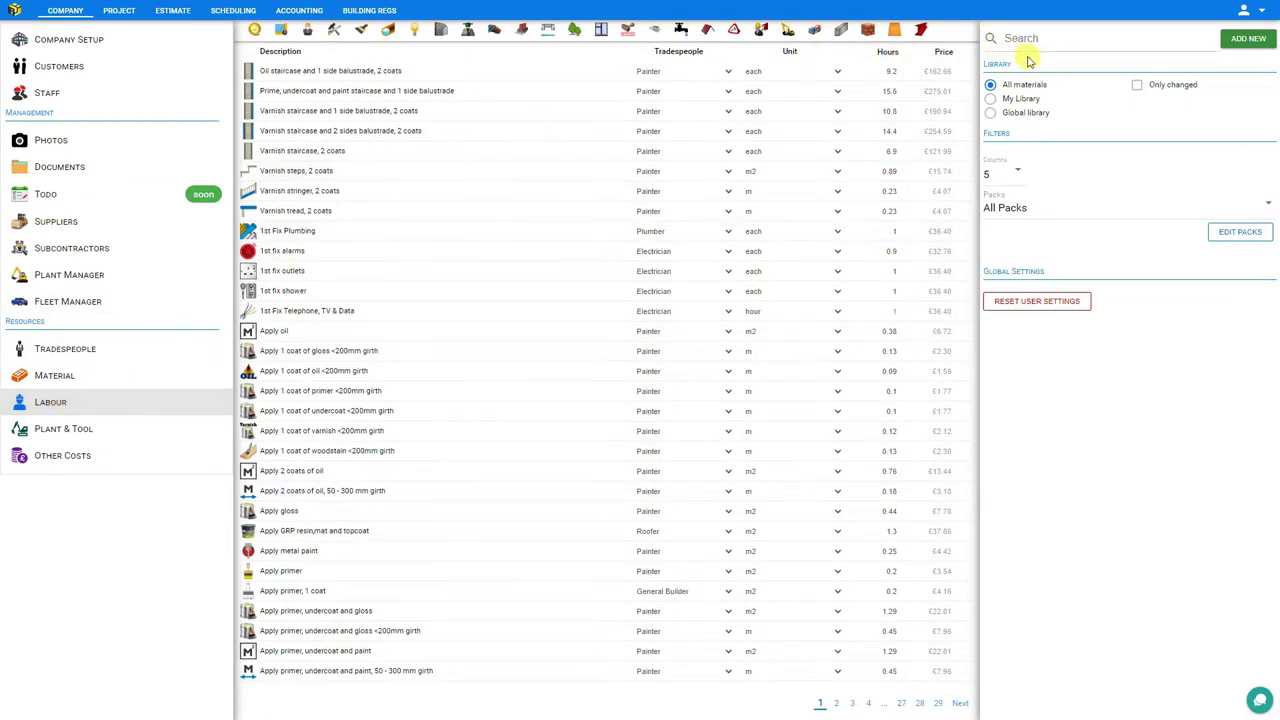
{"action": "left_click", "coordinate": [1045, 38]}
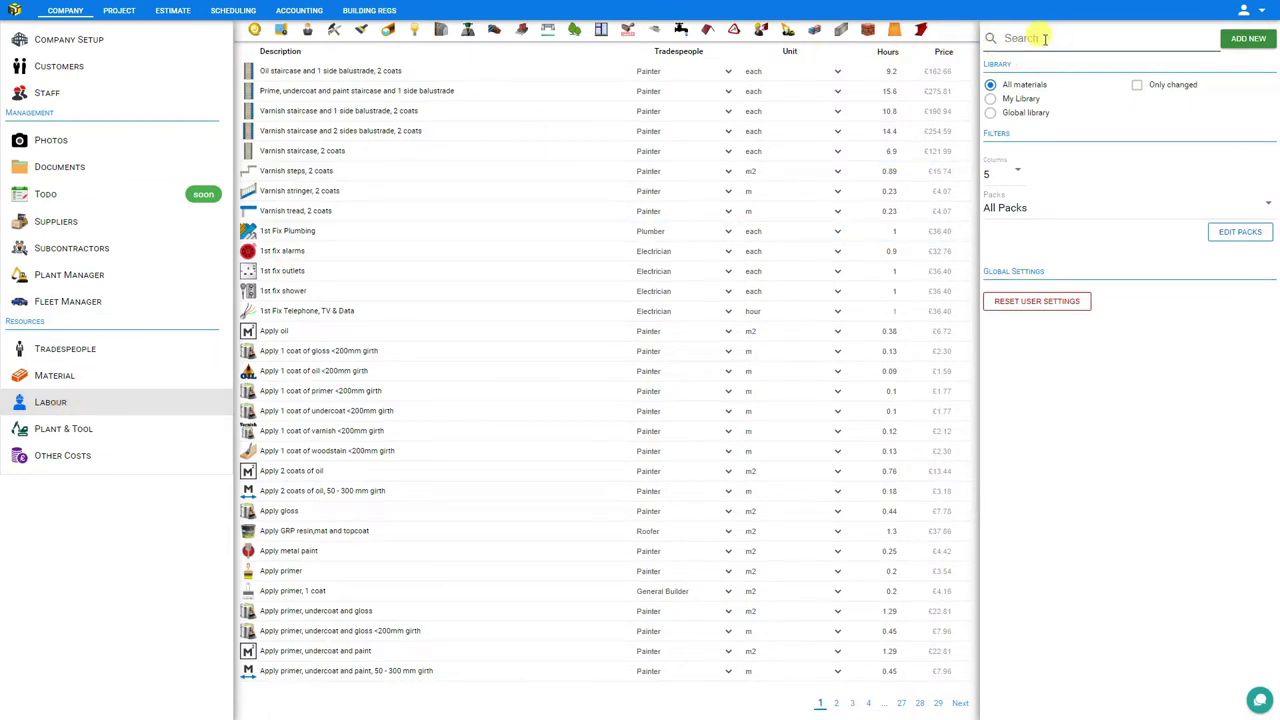
{"action": "type", "text": "beam"}
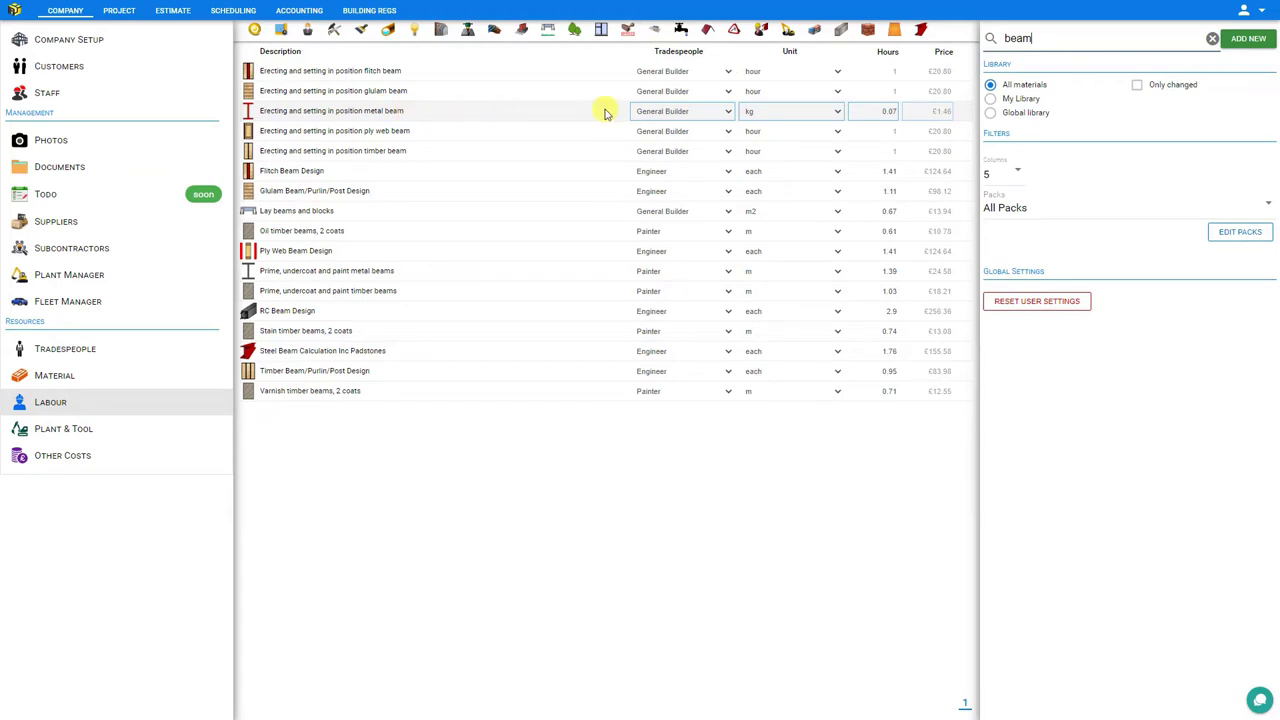
{"action": "double_click", "coordinate": [893, 112]}
{"action": "type", "text": "110"}
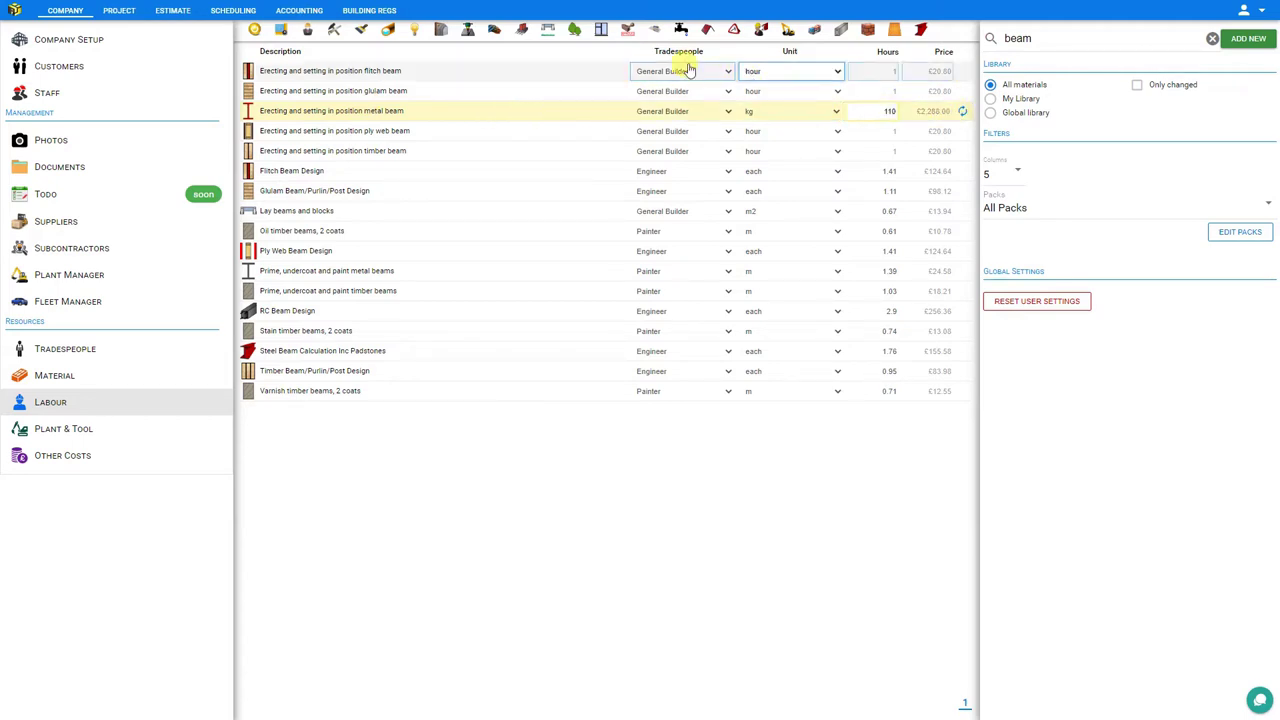
Reopen the Steel Beams calculation in the estimate and check its installation rate setting
{"action": "left_click", "coordinate": [174, 11]}
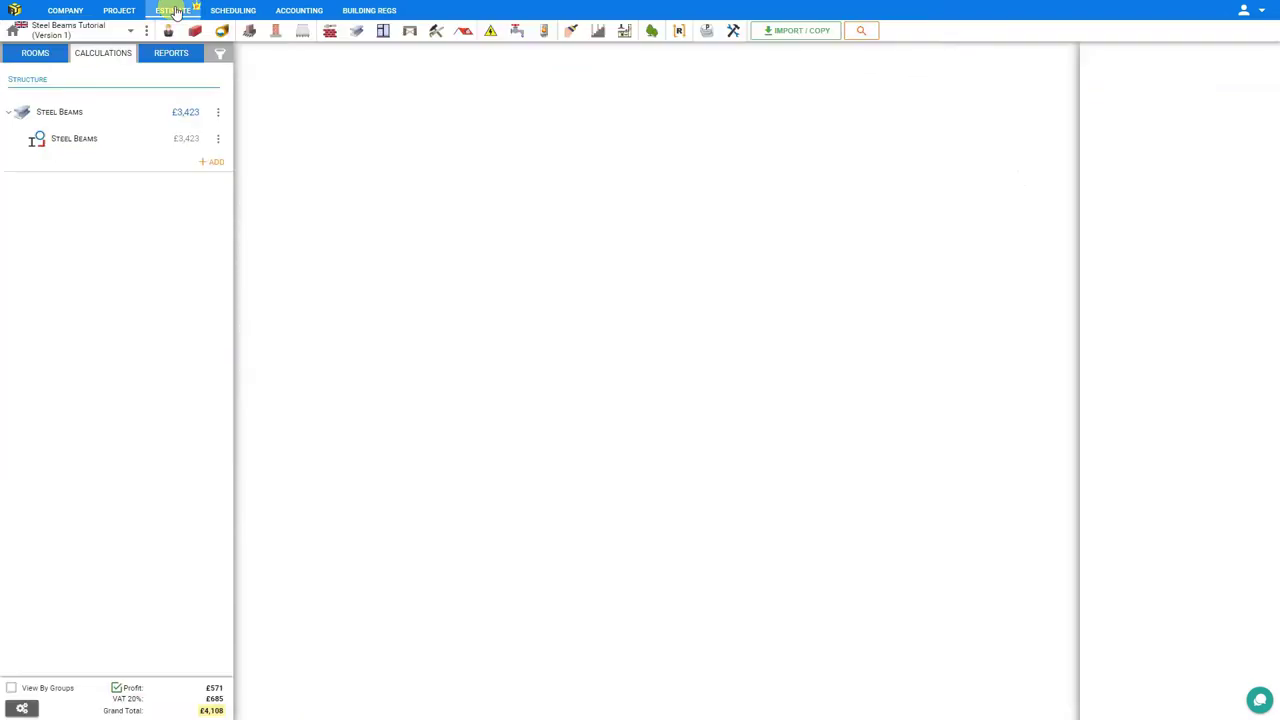
{"action": "left_click", "coordinate": [81, 140]}
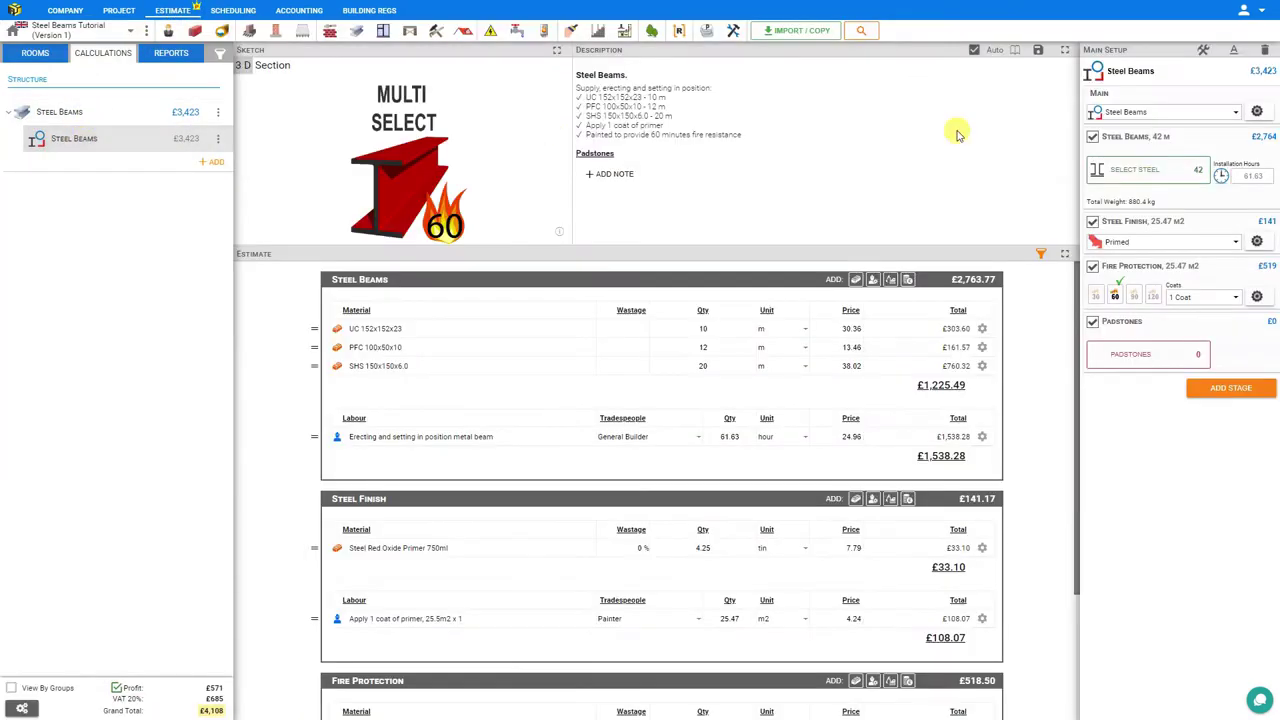
{"action": "left_click", "coordinate": [1256, 114]}
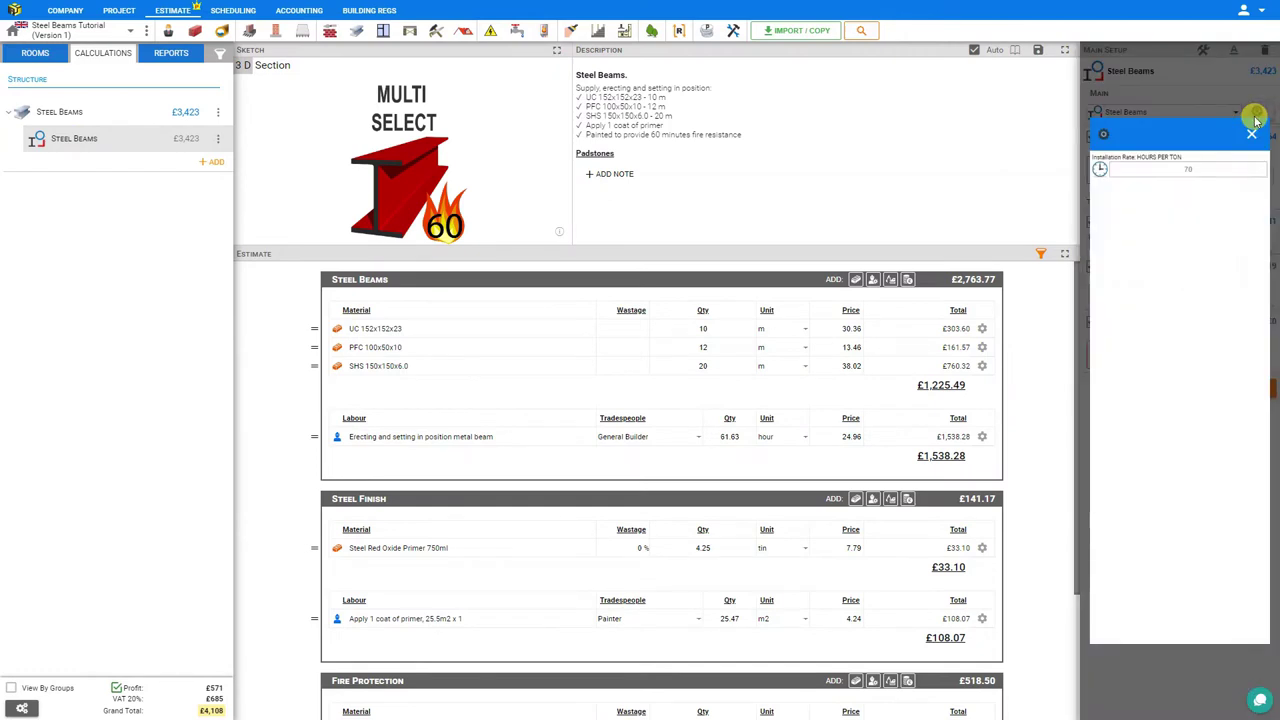
{"action": "left_click", "coordinate": [1191, 170]}
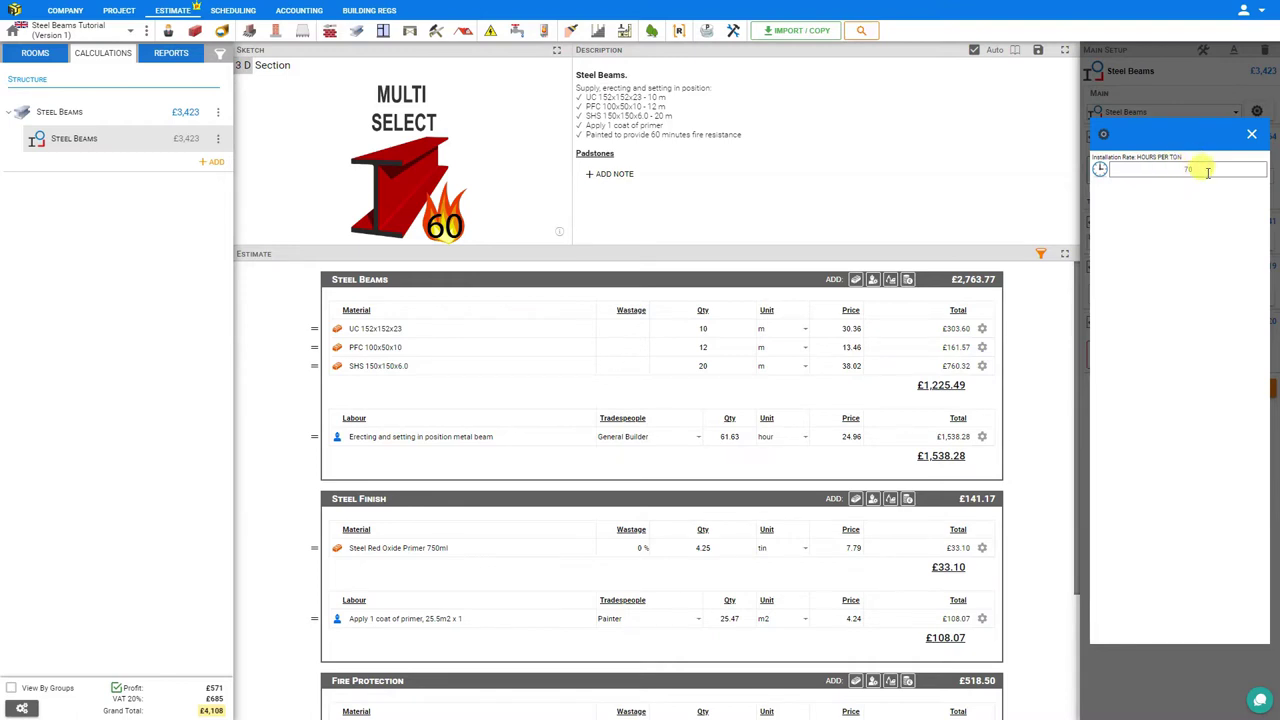
{"action": "left_click", "coordinate": [1250, 134]}
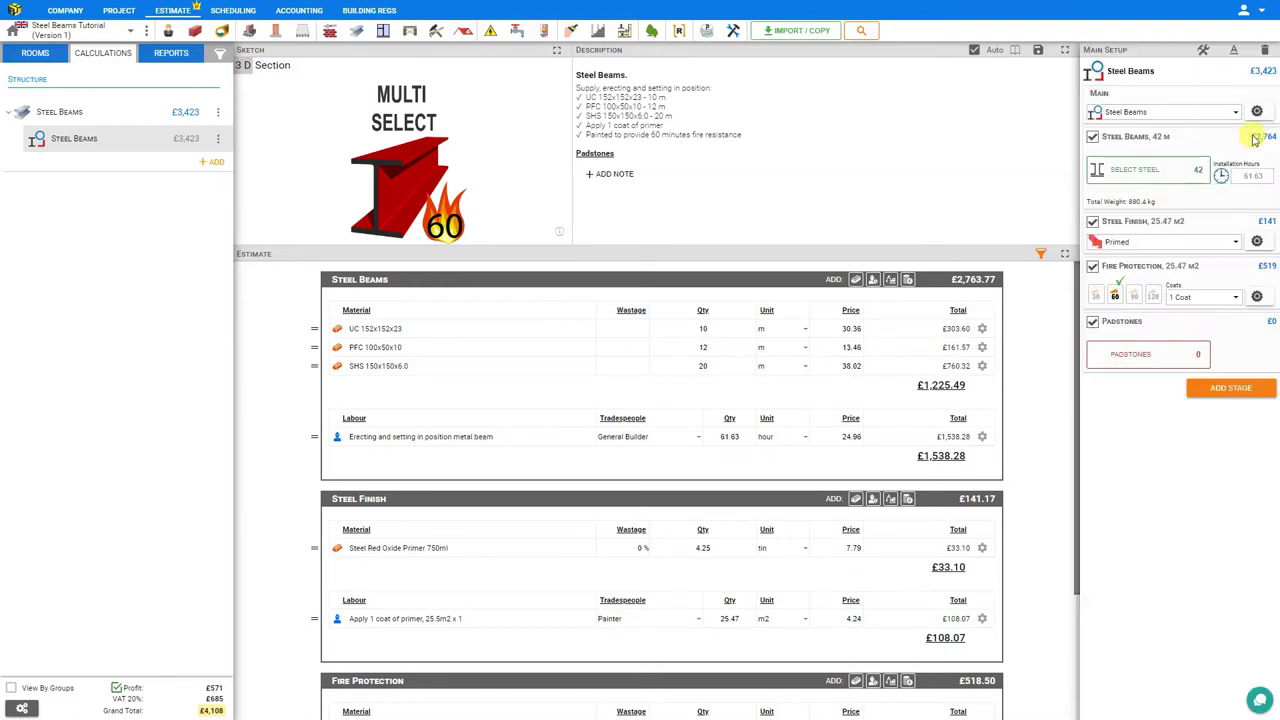
Create a new Steel Beams module titled "Steel Beams (1)" in a new folder and check its installation rate
{"action": "left_click", "coordinate": [357, 30]}
{"action": "left_click", "coordinate": [368, 79]}
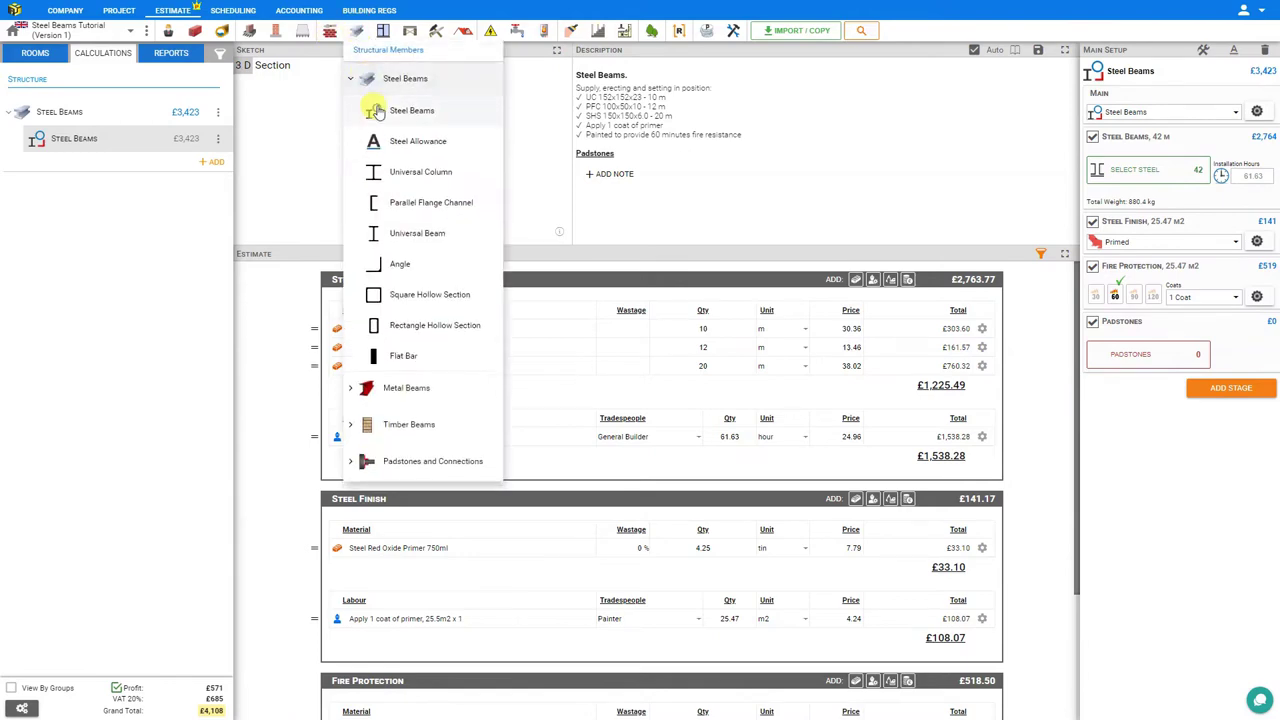
{"action": "left_click", "coordinate": [378, 108]}
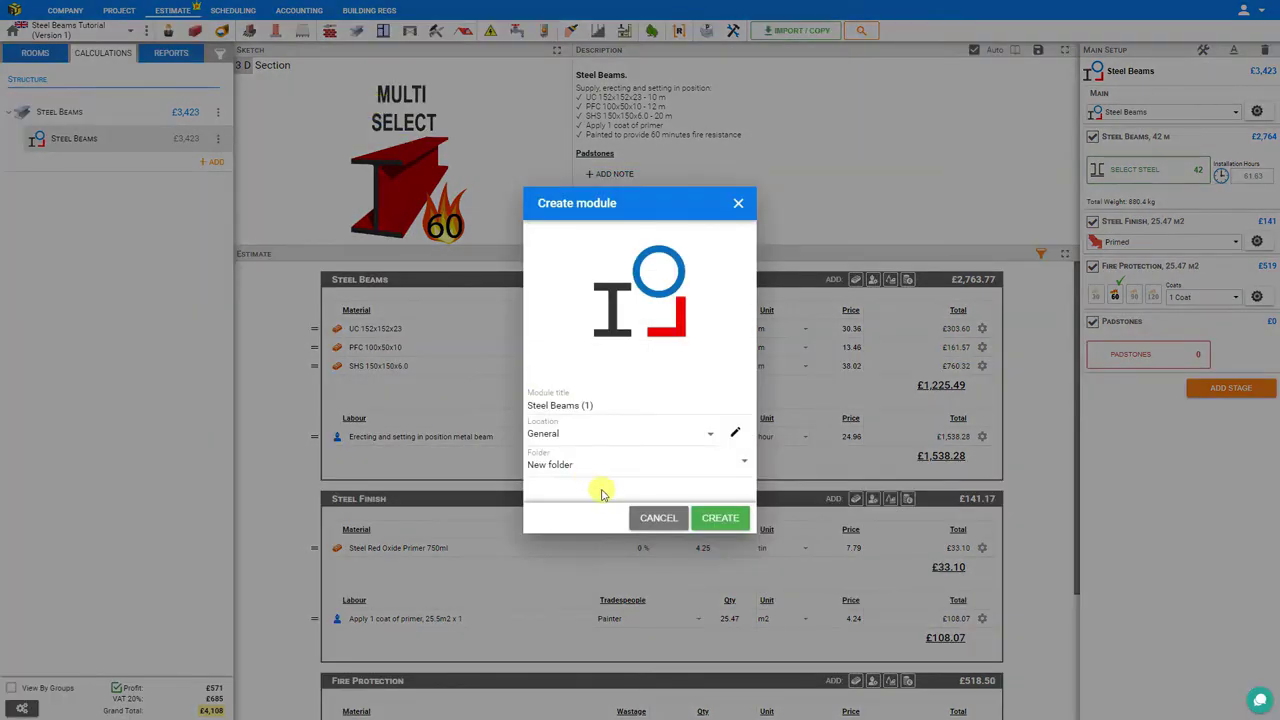
{"action": "left_click", "coordinate": [710, 518]}
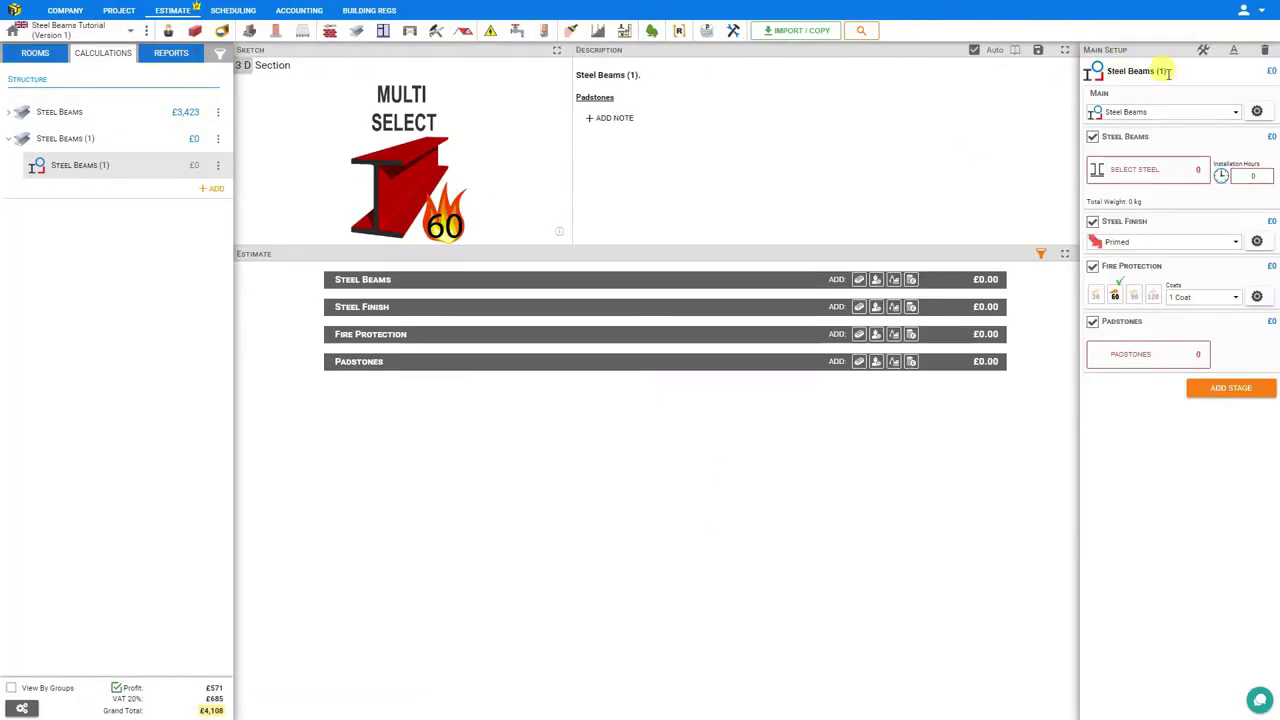
{"action": "left_click", "coordinate": [1258, 111]}
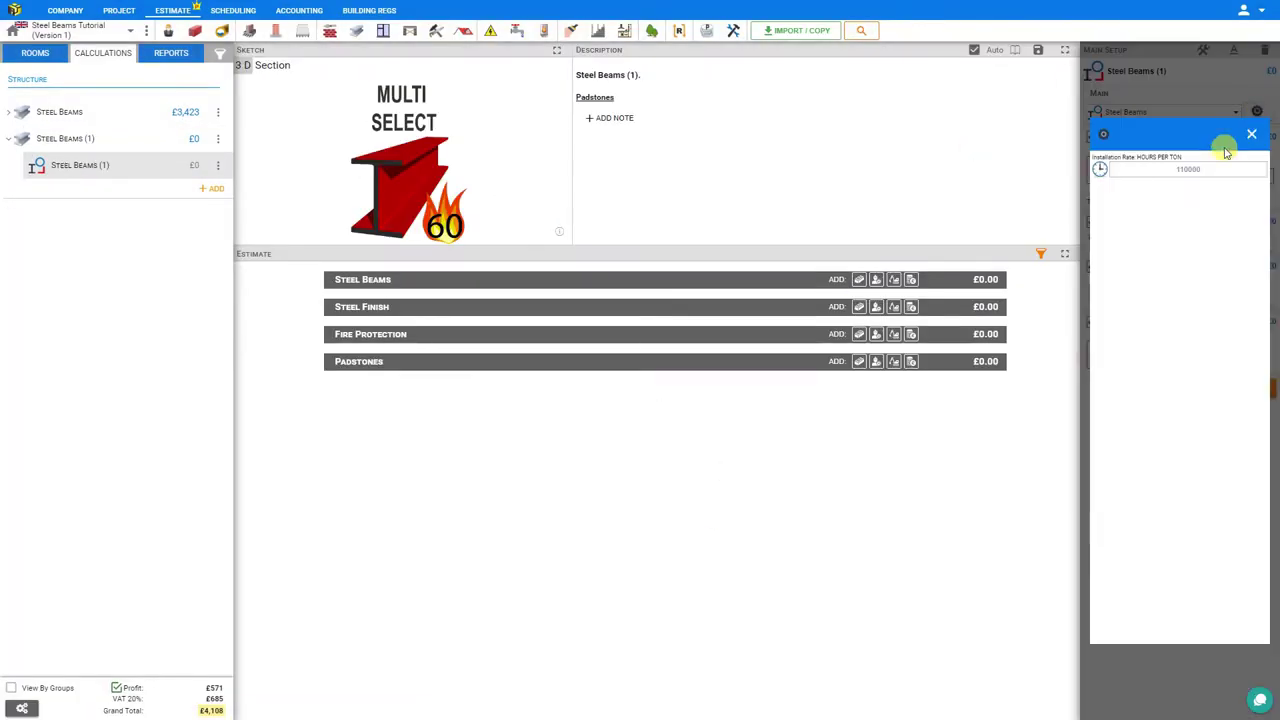
{"action": "left_click", "coordinate": [1194, 170]}
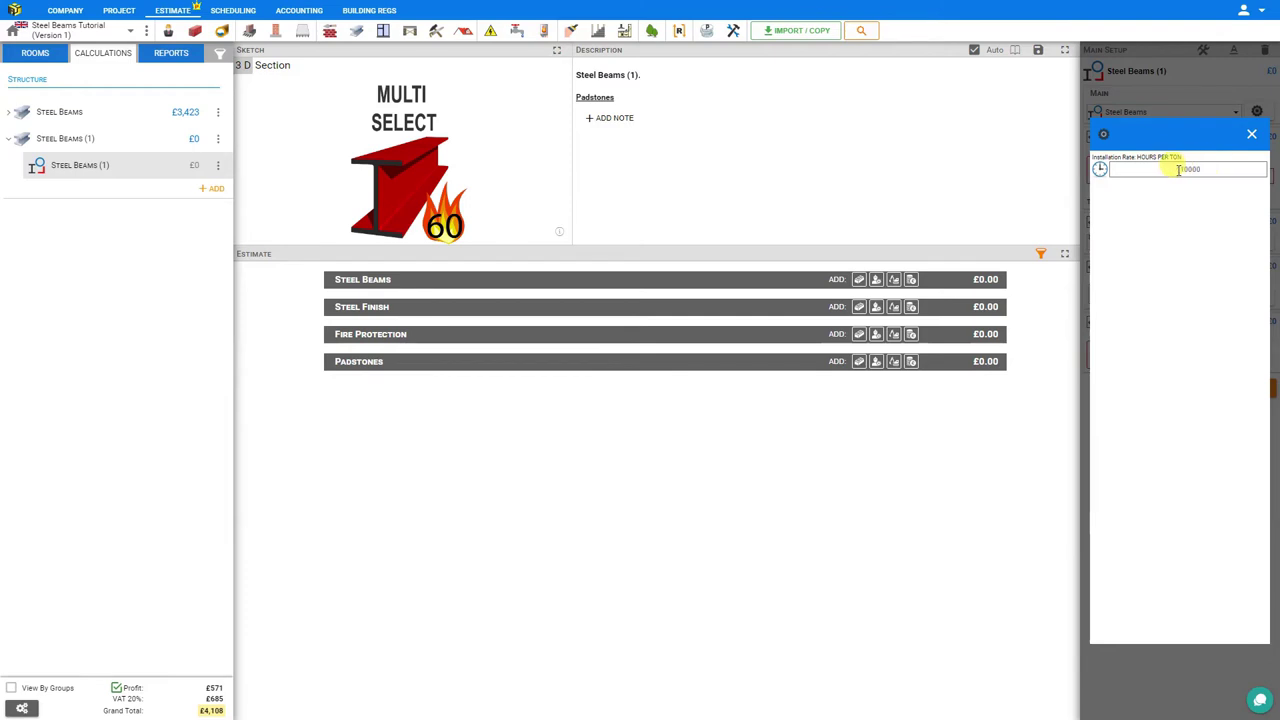
Search the company's labour resources for "beam" and set the hours of "Erecting and setting in position metal beam" to .11 per kg
{"action": "left_click", "coordinate": [62, 10]}
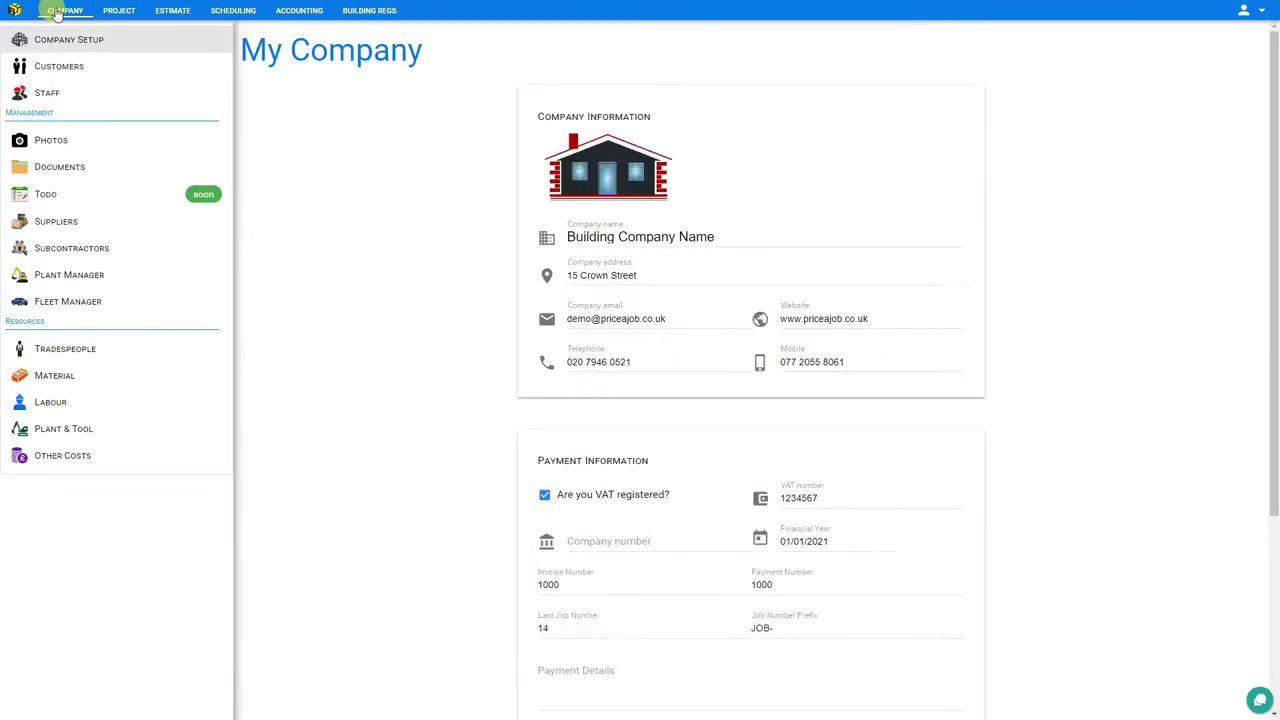
{"action": "left_click", "coordinate": [43, 405]}
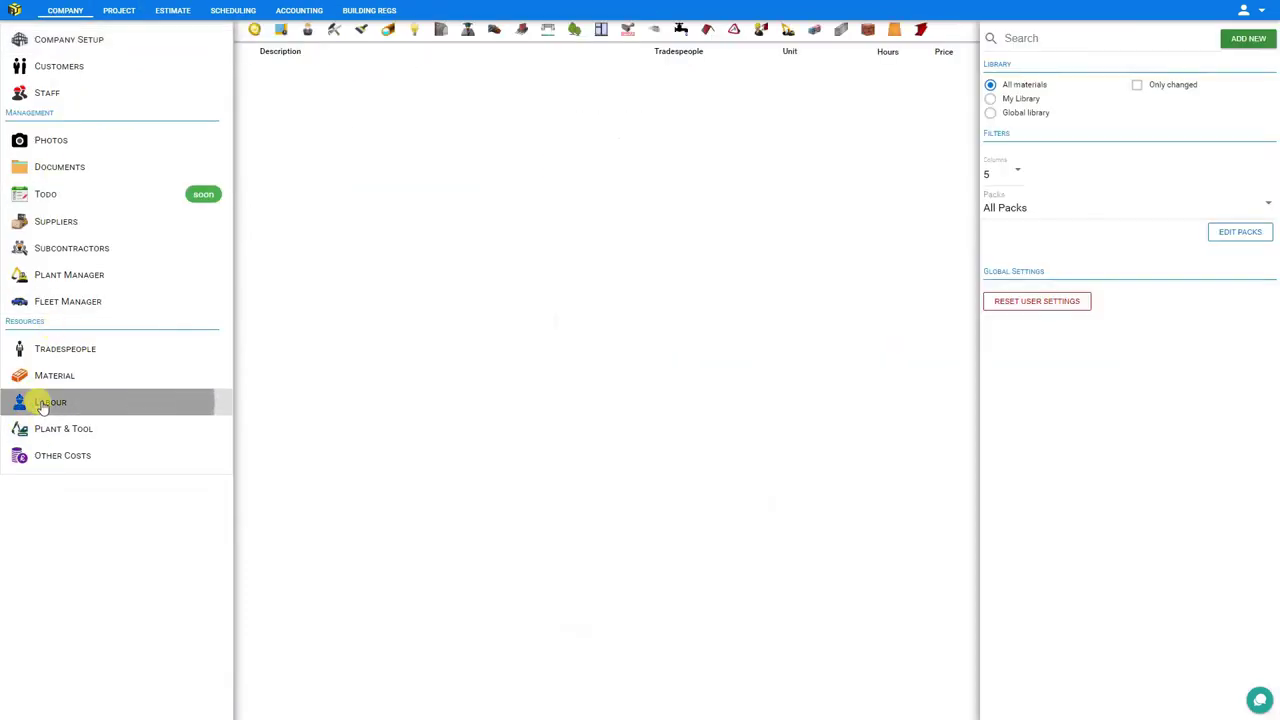
{"action": "left_click", "coordinate": [1046, 37]}
{"action": "type", "text": "beam"}
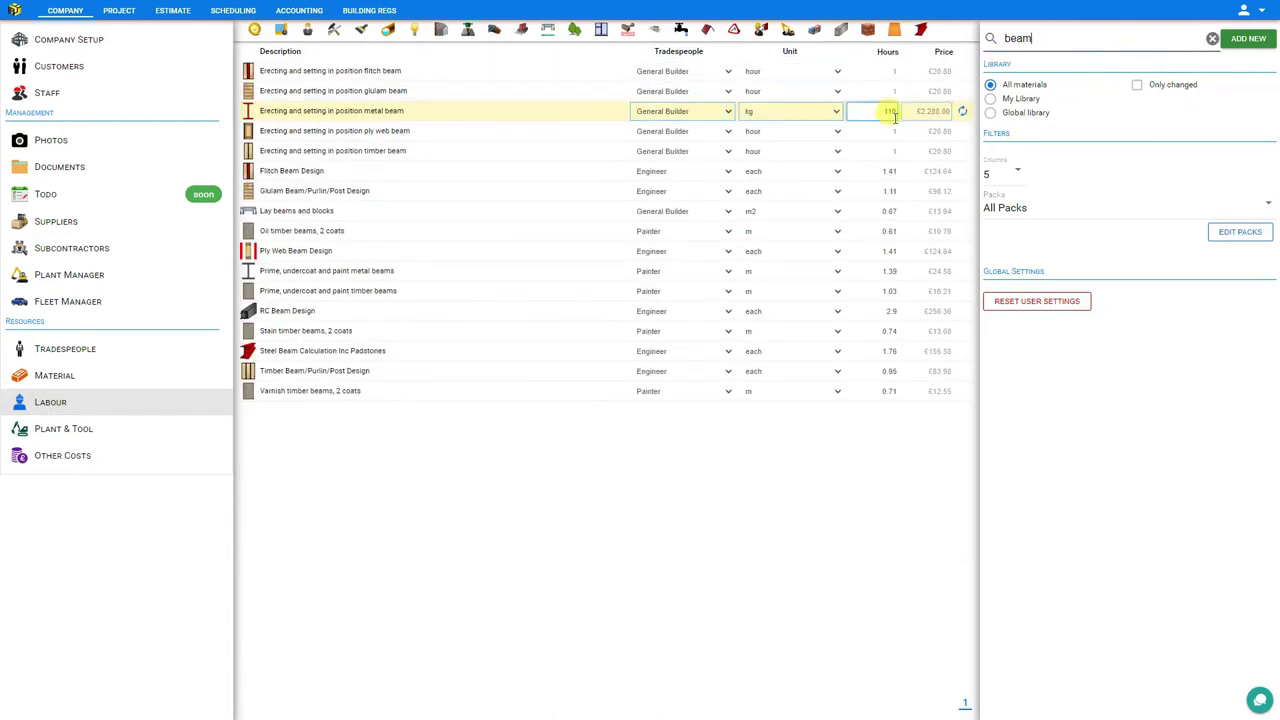
{"action": "left_click", "coordinate": [784, 116]}
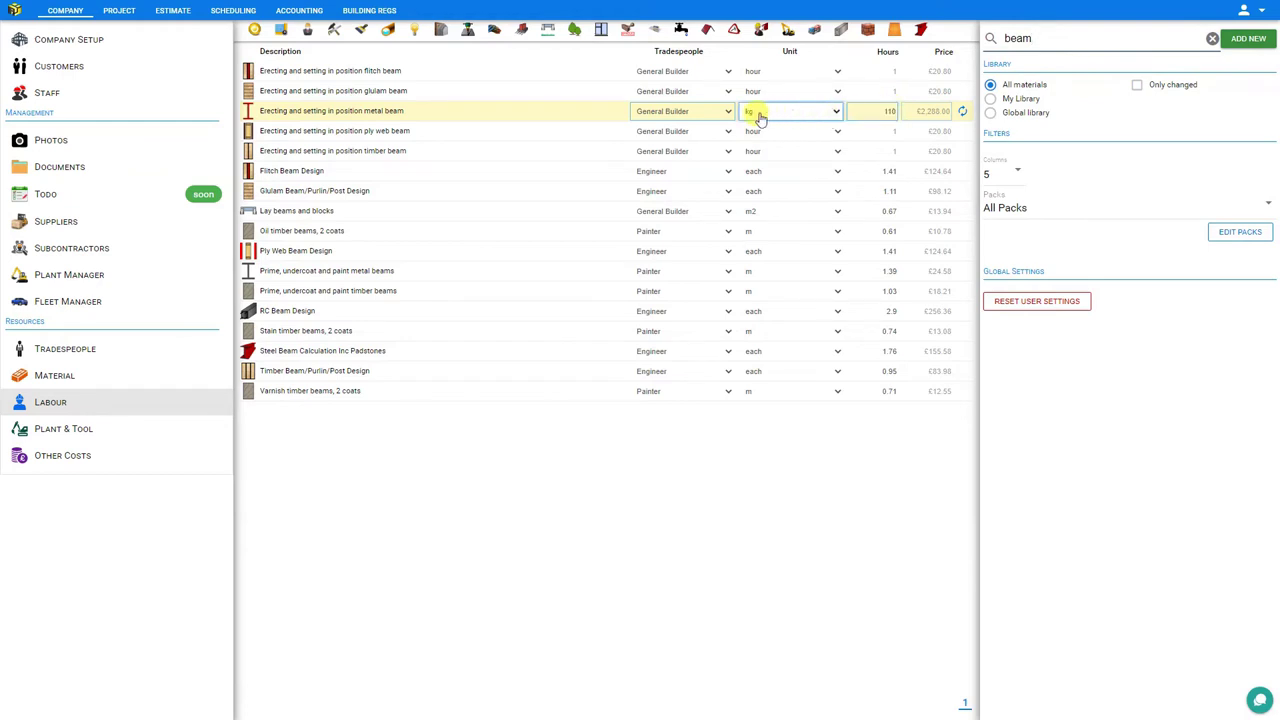
{"action": "left_click", "coordinate": [864, 109]}
{"action": "double_click", "coordinate": [878, 111]}
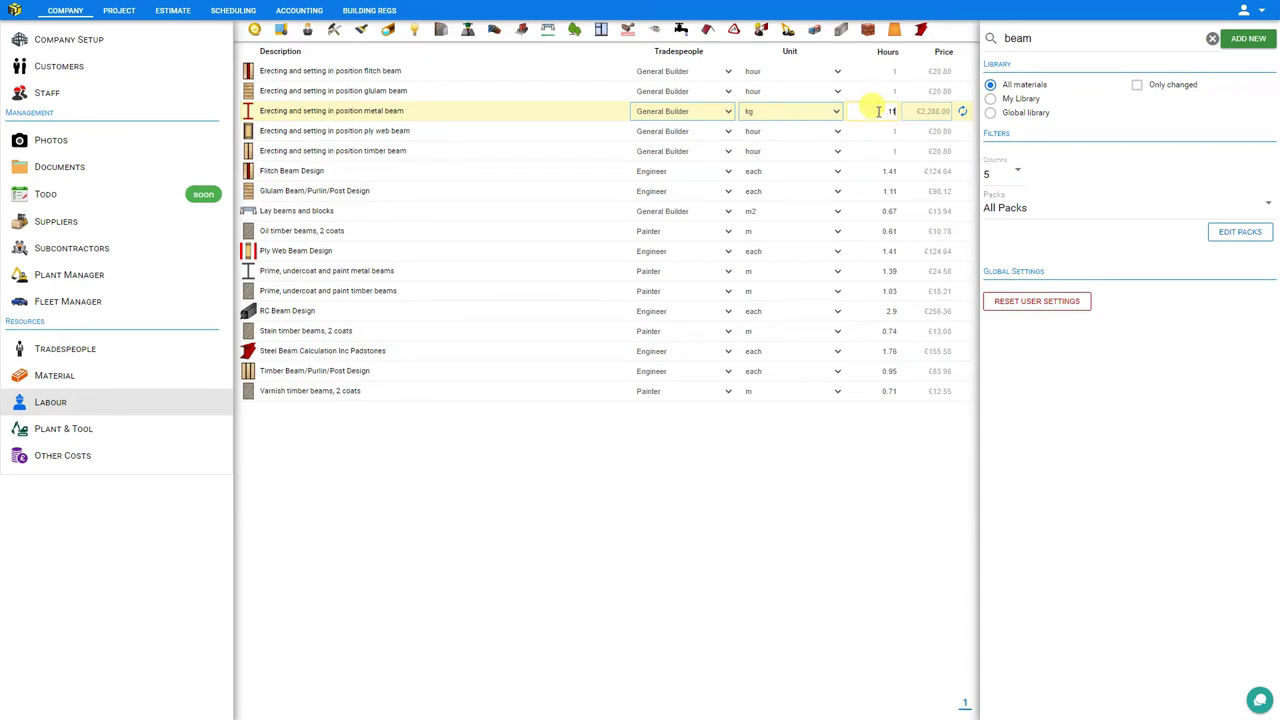
{"action": "left_click", "coordinate": [777, 117]}
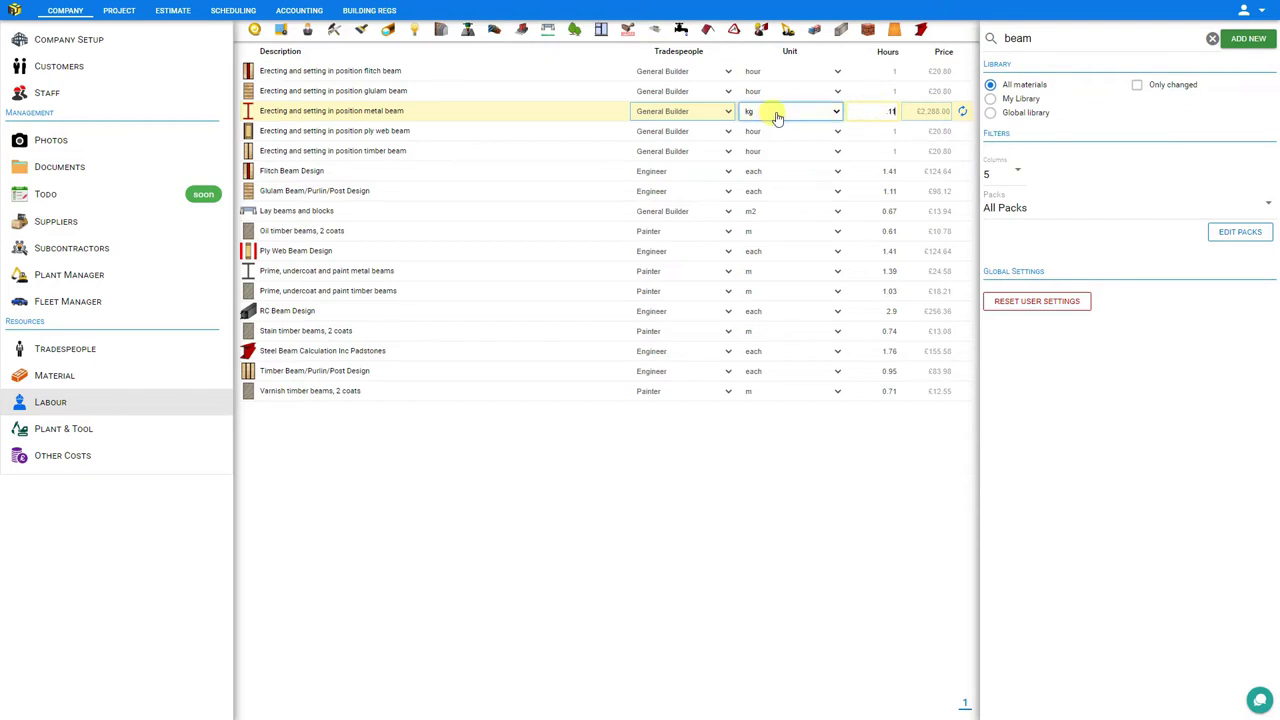
Return to the estimate, create the module "Steel Beams (2)" in a new folder and check its hours-per-ton installation rate
{"action": "left_click", "coordinate": [174, 11]}
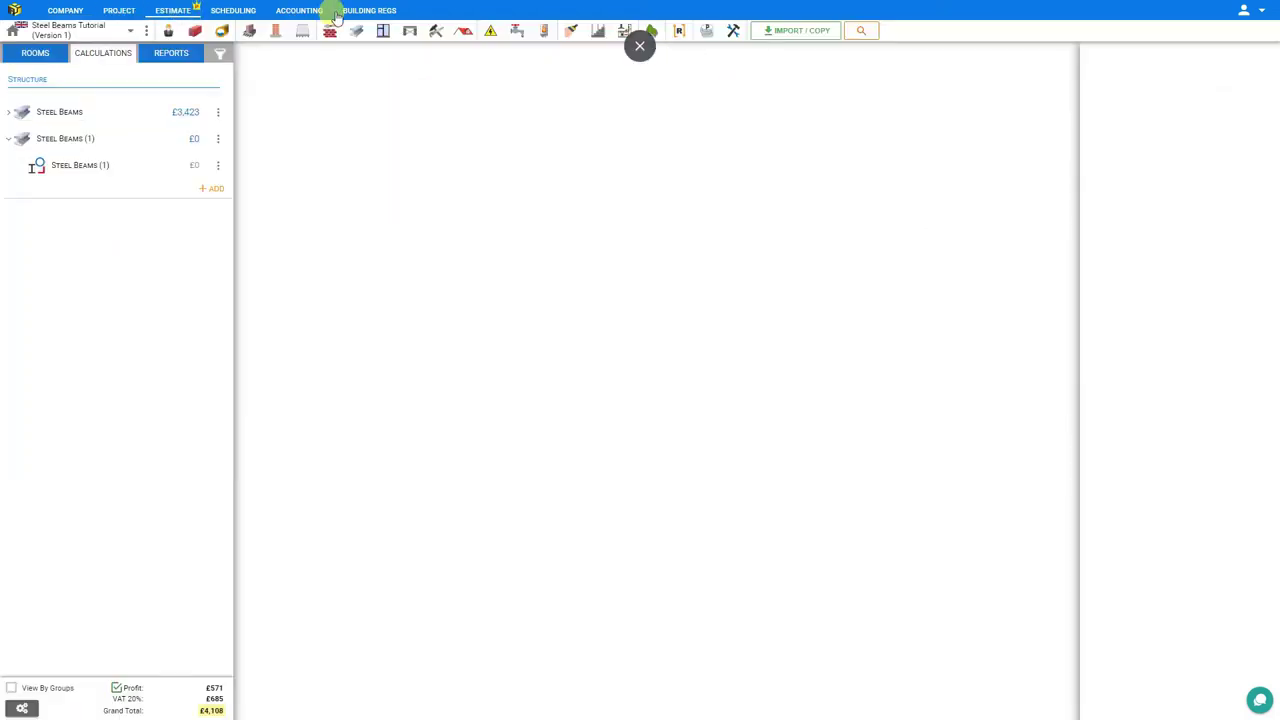
{"action": "left_click", "coordinate": [358, 32]}
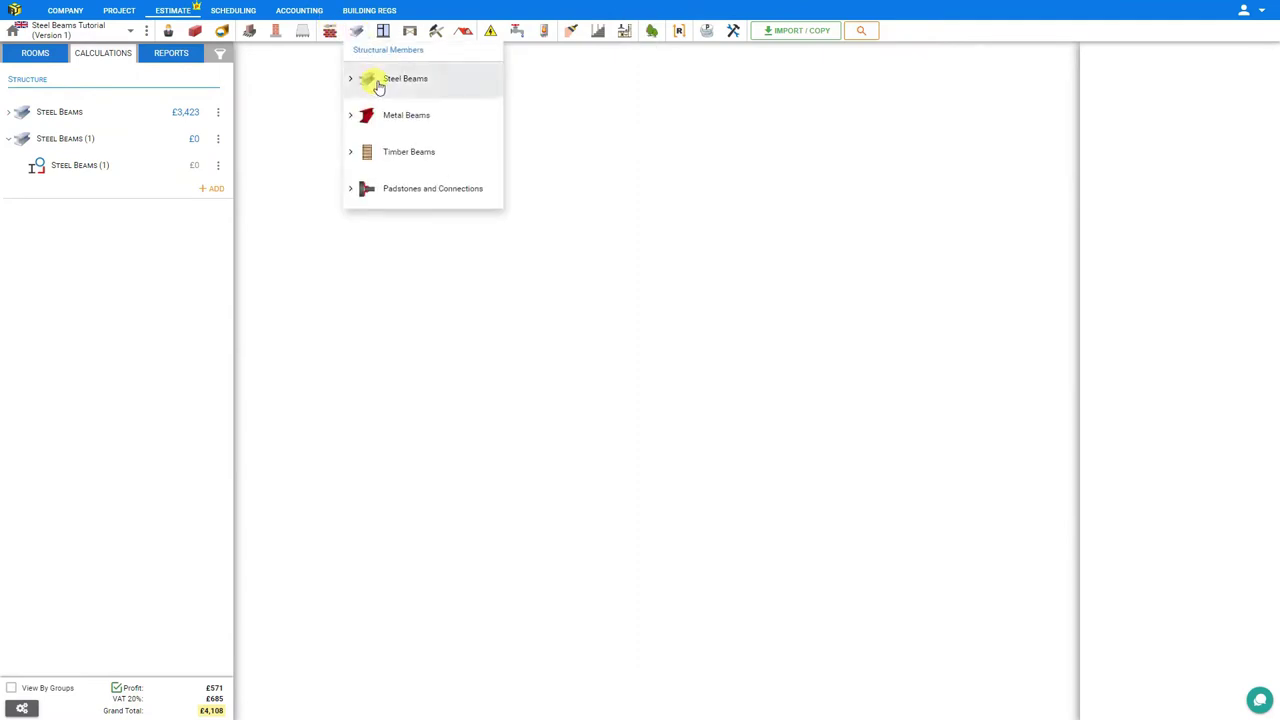
{"action": "left_click", "coordinate": [378, 82]}
{"action": "left_click", "coordinate": [378, 108]}
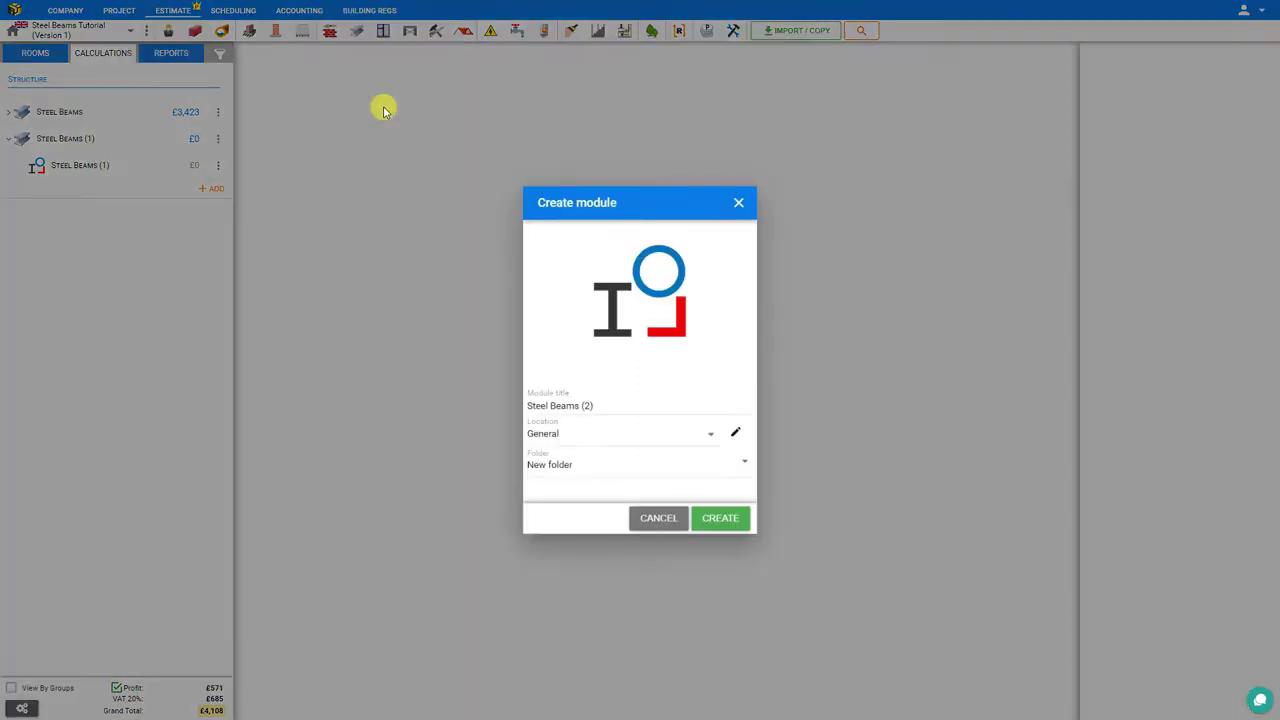
{"action": "left_click", "coordinate": [715, 520]}
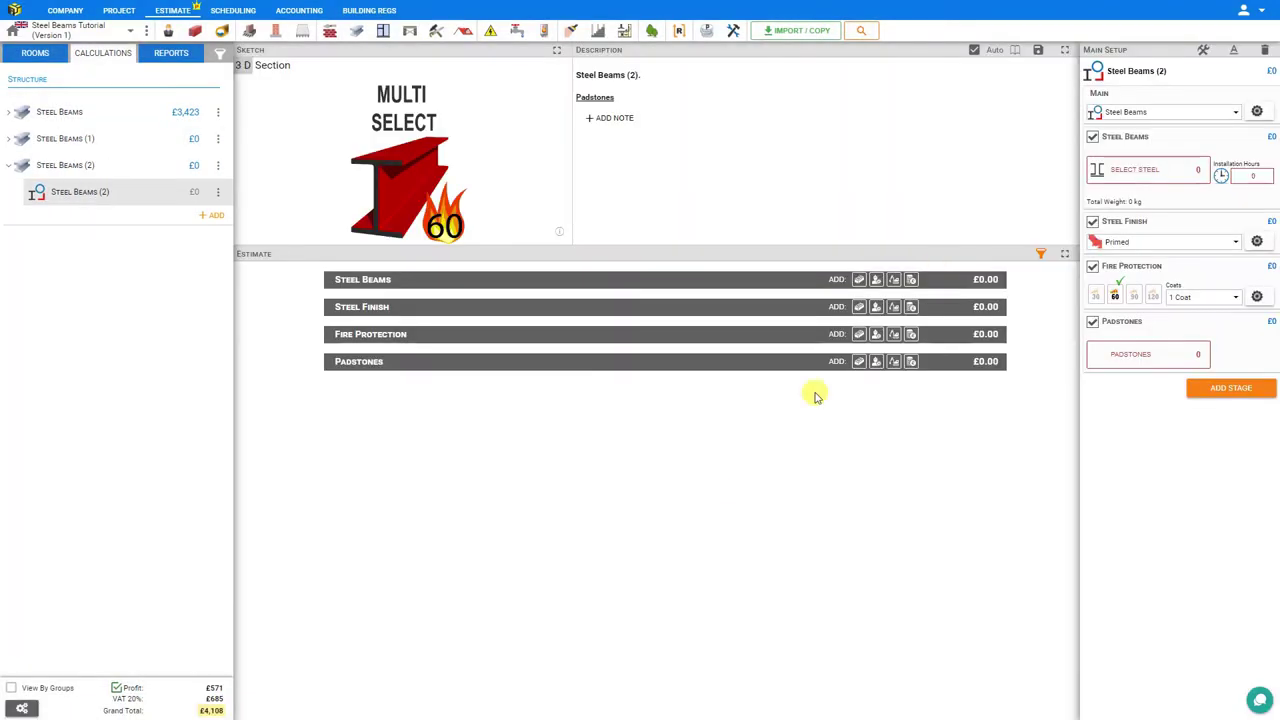
{"action": "left_click", "coordinate": [1257, 111]}
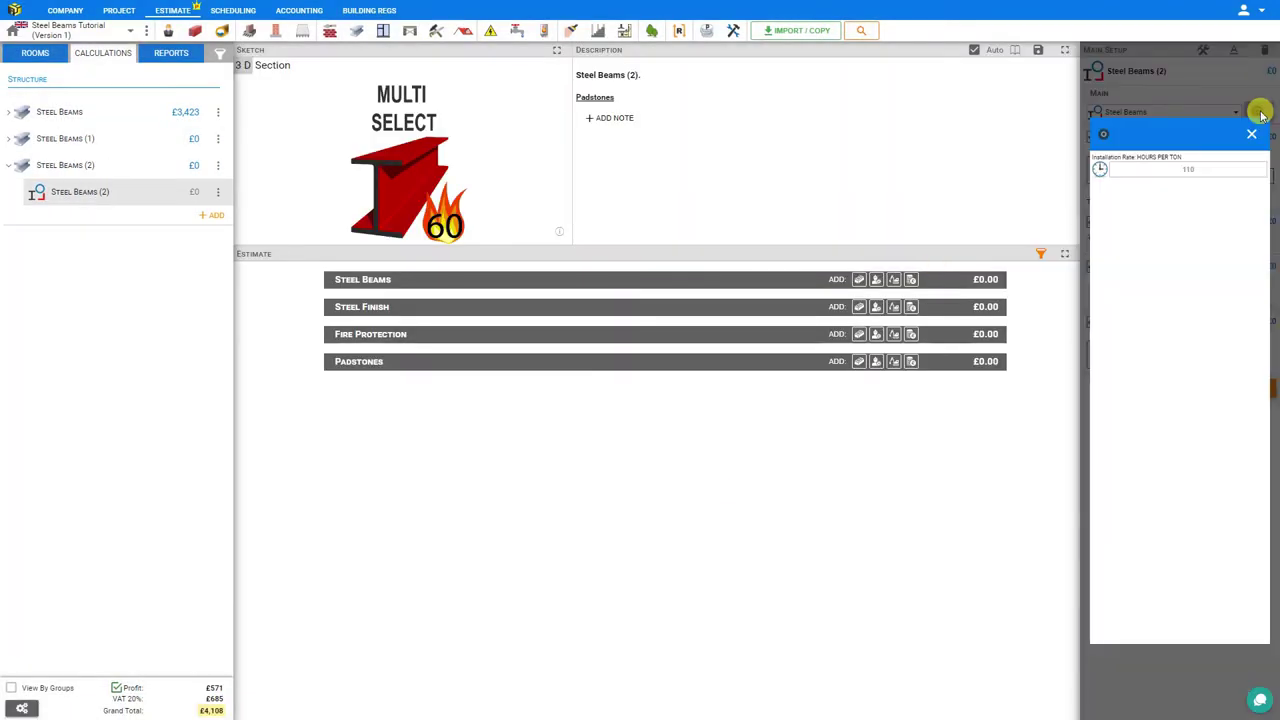
{"action": "left_click", "coordinate": [1199, 168]}
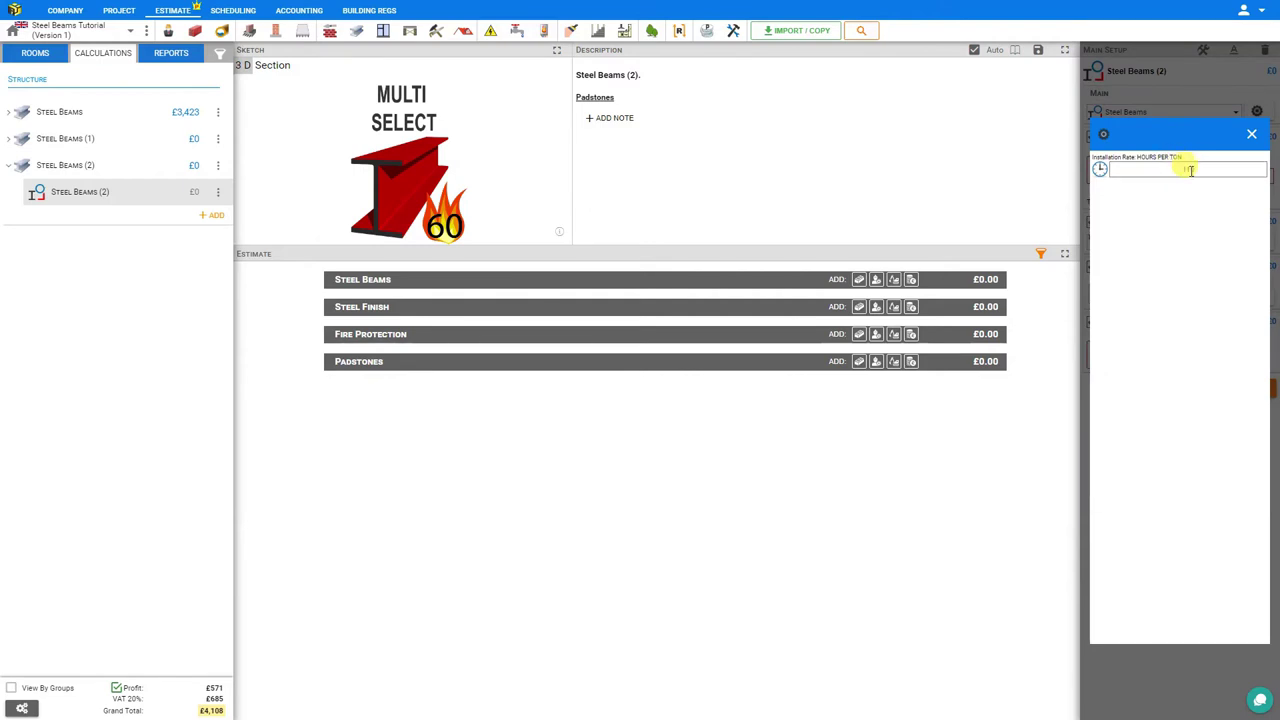
Delete the extra Steel Beams (2) and Steel Beams (1) calculations from the estimate
{"action": "left_click", "coordinate": [218, 191]}
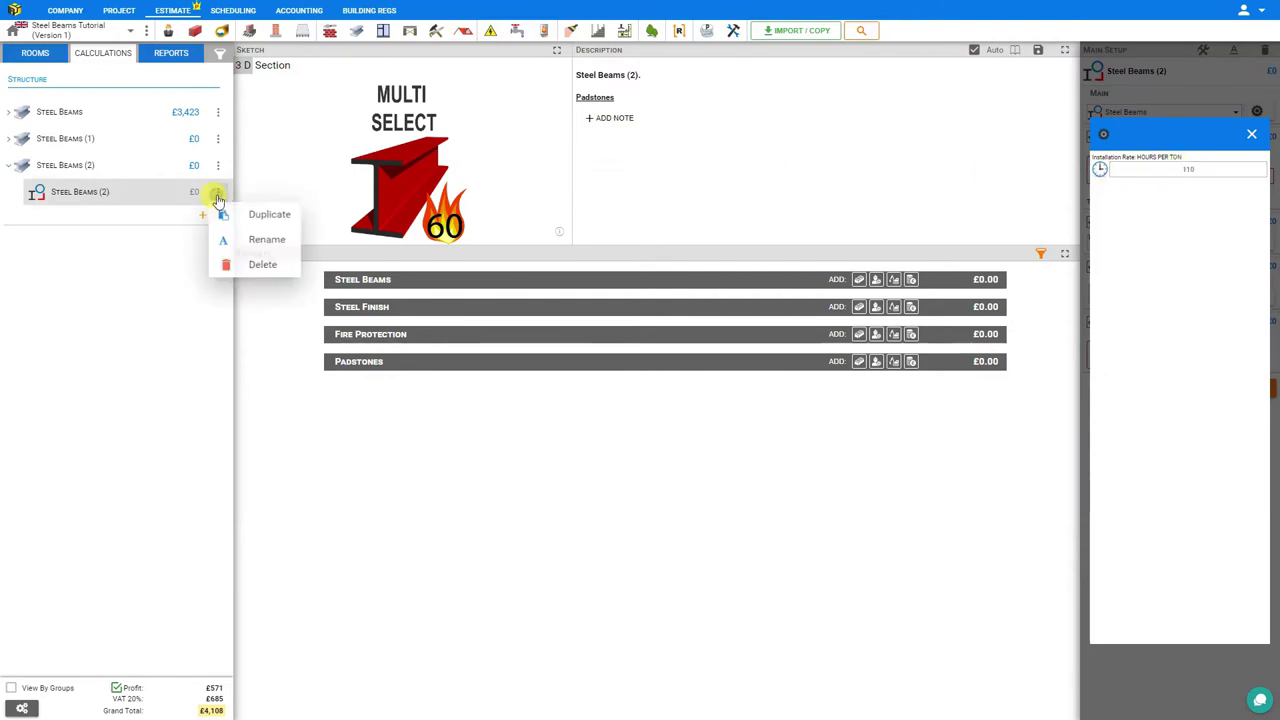
{"action": "left_click", "coordinate": [252, 268]}
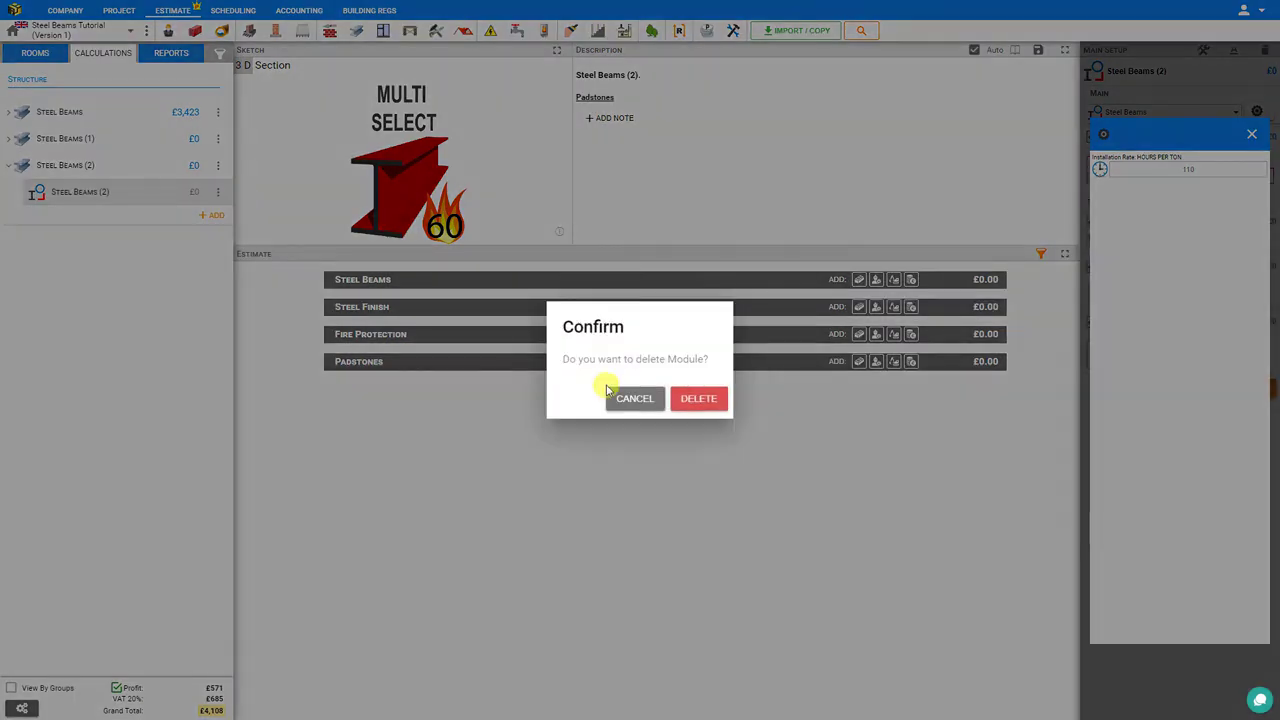
{"action": "left_click", "coordinate": [703, 403]}
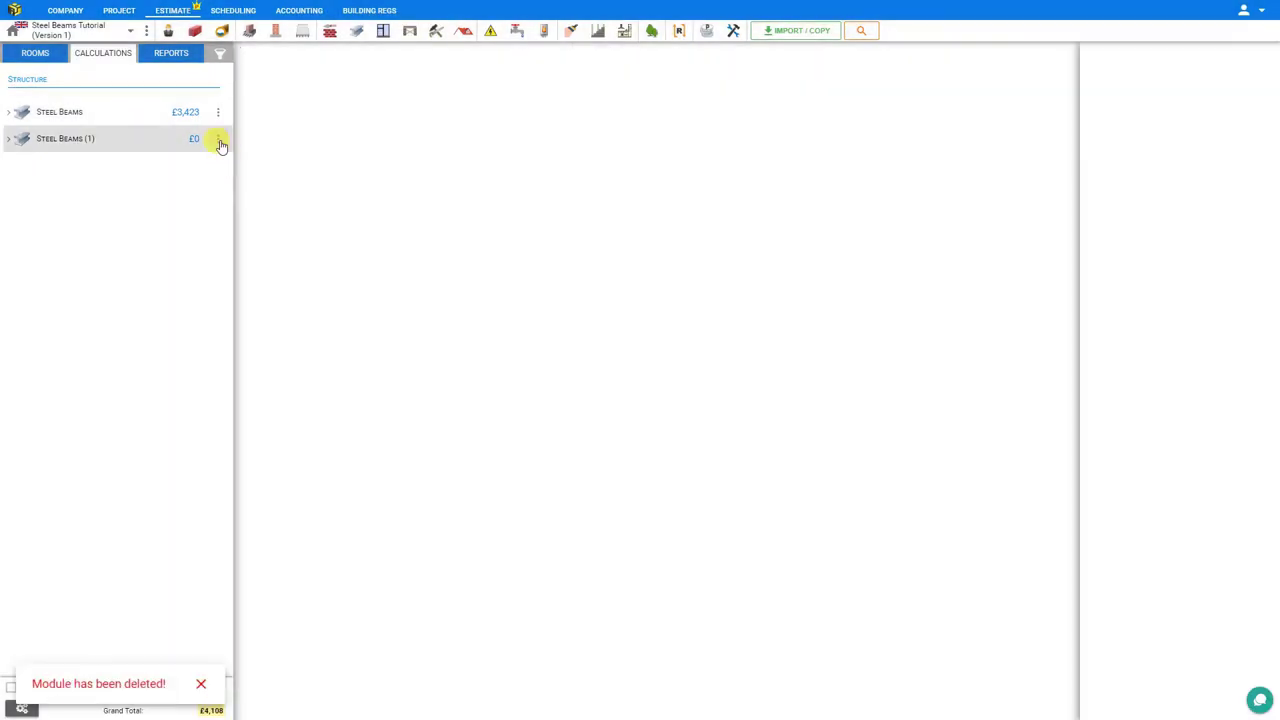
{"action": "left_click", "coordinate": [219, 141]}
{"action": "left_click", "coordinate": [266, 241]}
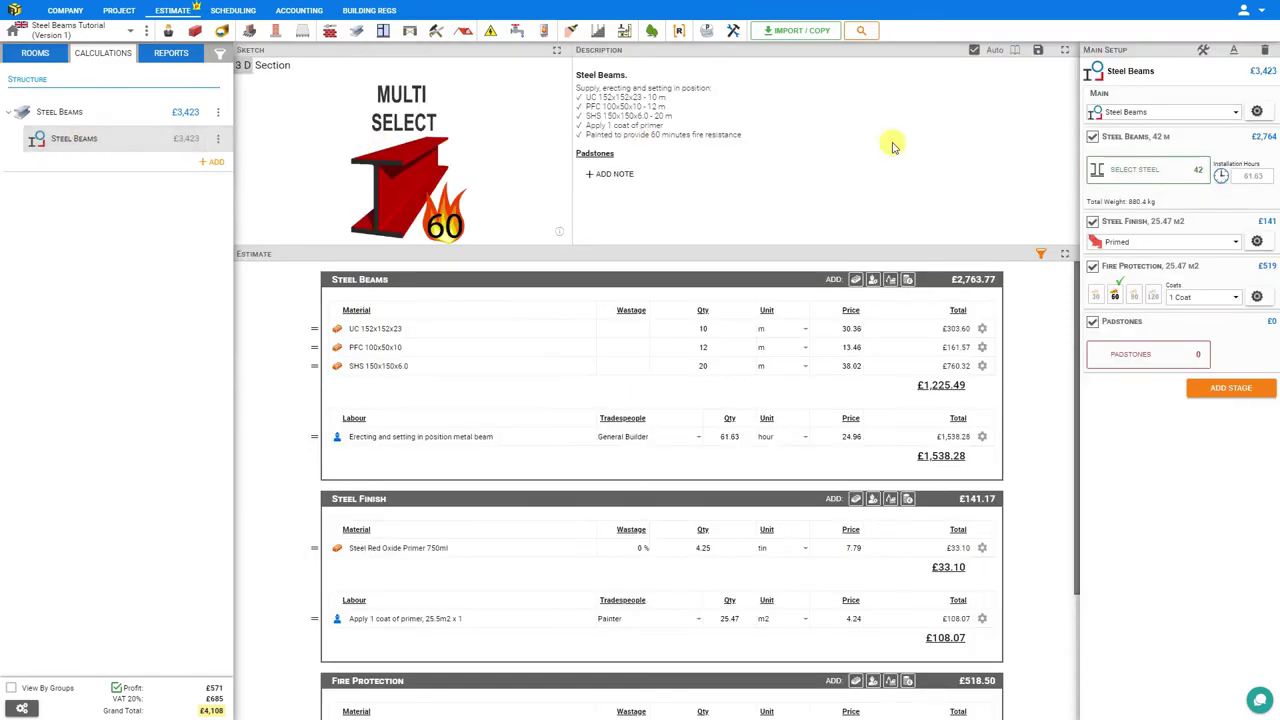
Check the original Steel Beams installation rate and review the steel finish options, keeping Primed selected
{"action": "left_click", "coordinate": [1257, 112]}
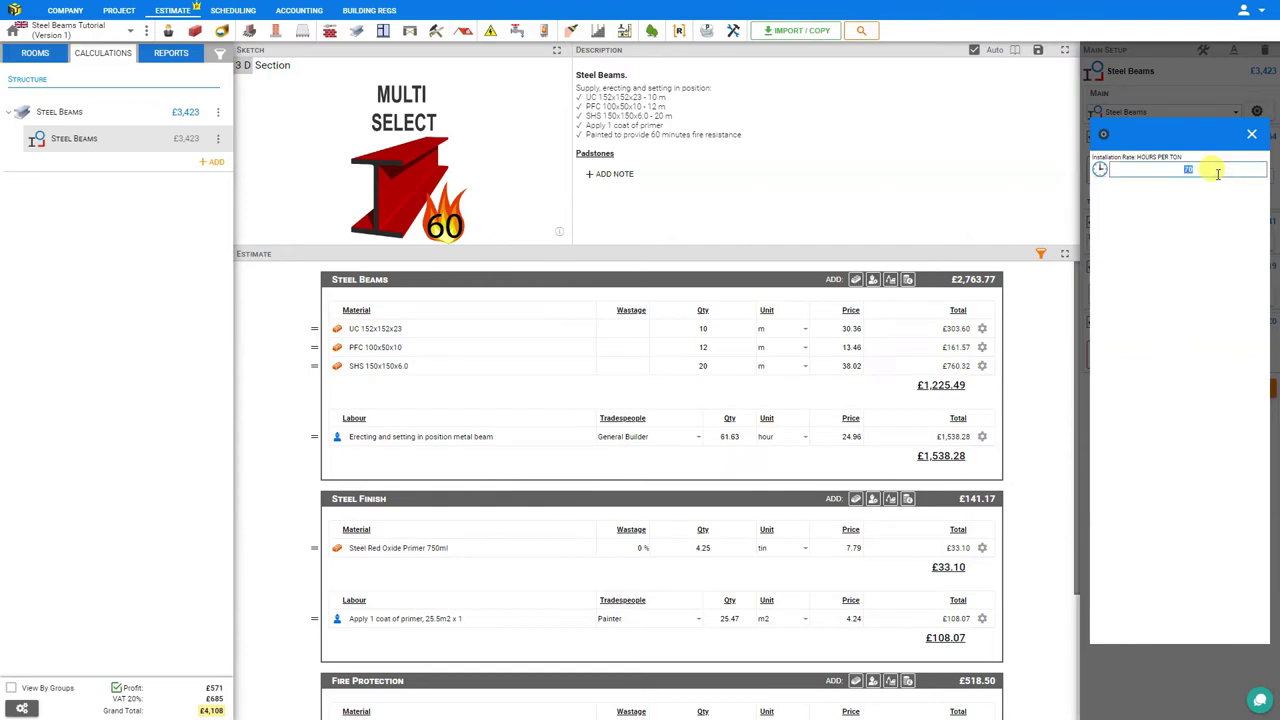
{"action": "left_click", "coordinate": [1251, 134]}
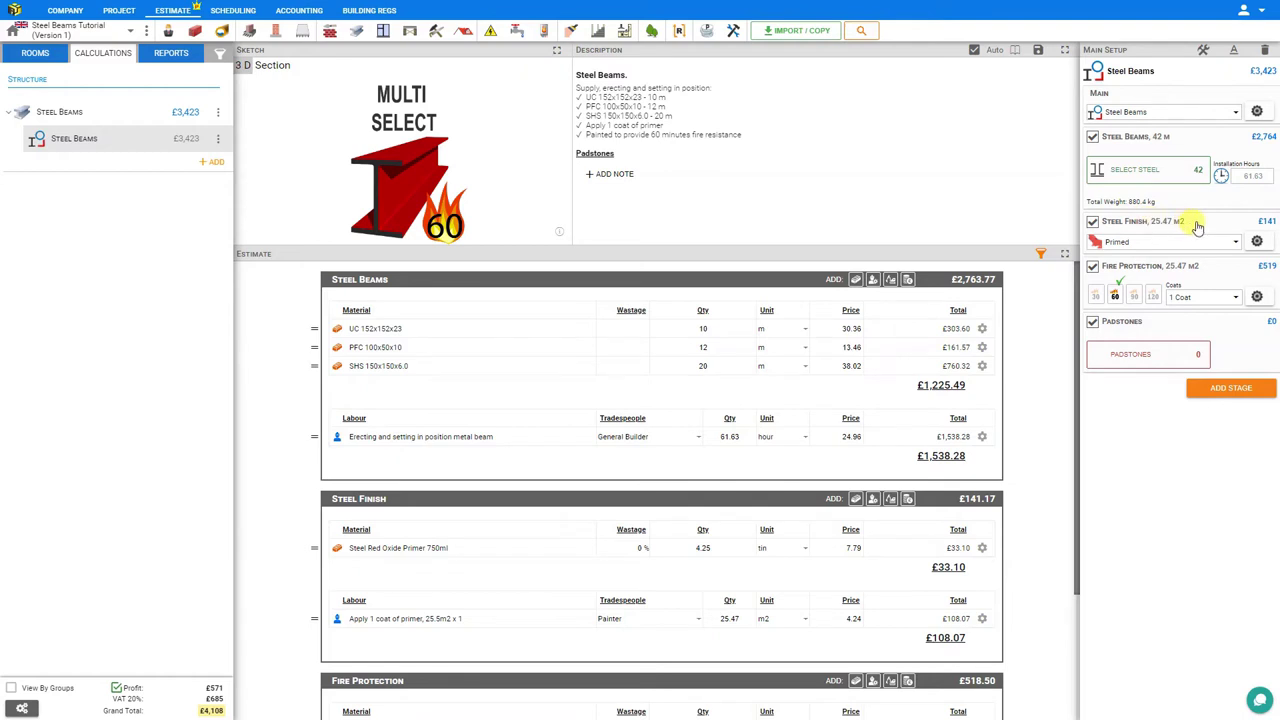
{"action": "left_click", "coordinate": [1172, 242]}
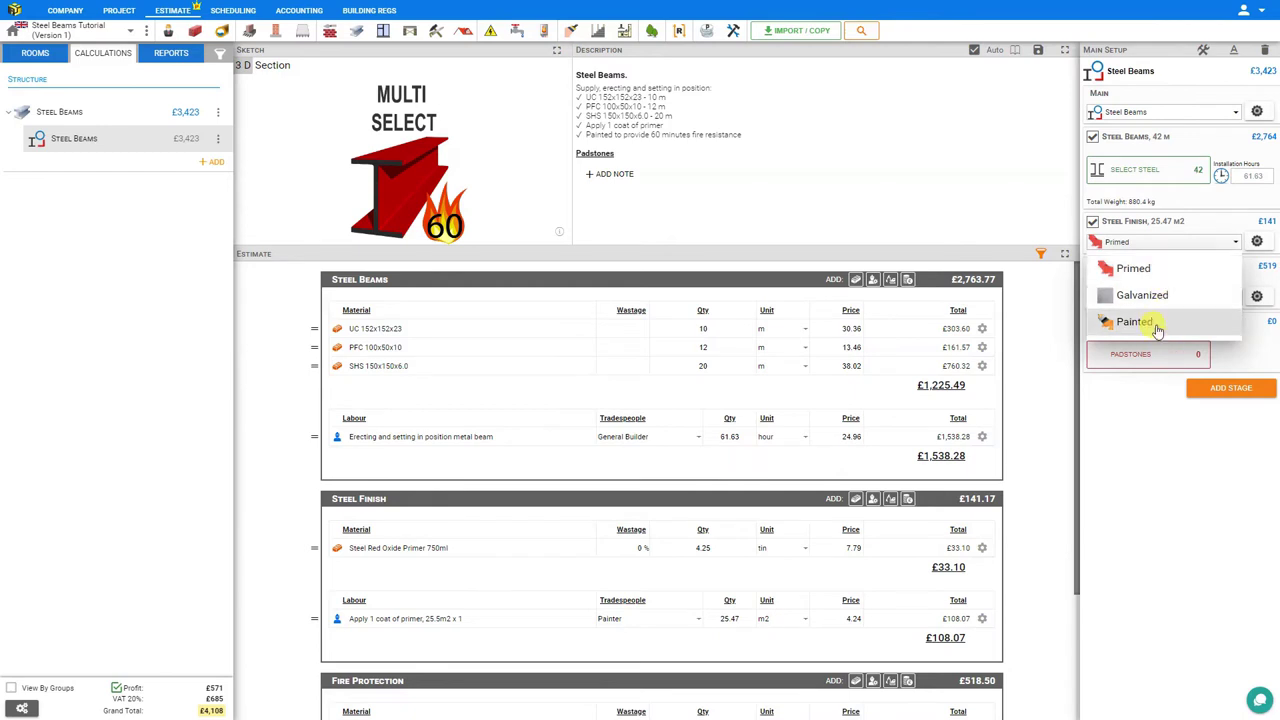
{"action": "left_click", "coordinate": [1170, 270]}
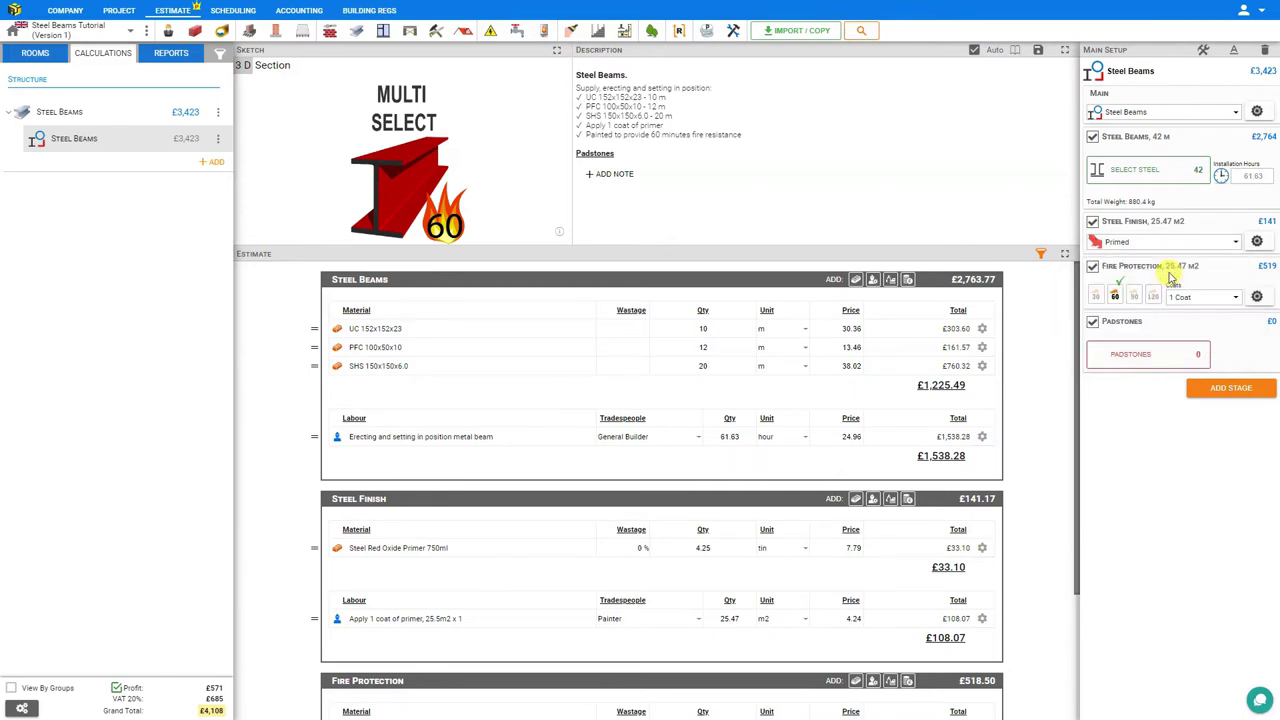
Set the steel finish to 2 primer coats and review its primer coverage and surface area settings
{"action": "left_click", "coordinate": [1256, 242]}
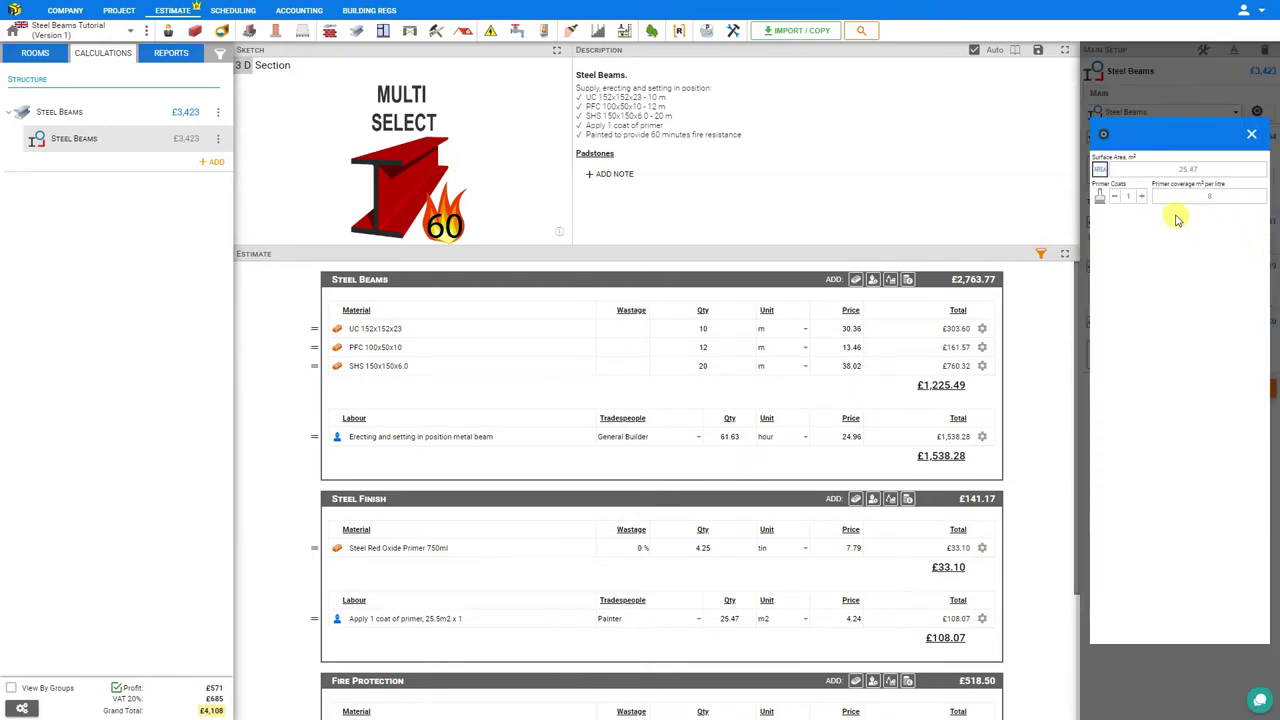
{"action": "left_click", "coordinate": [1143, 198]}
{"action": "left_click", "coordinate": [1143, 199]}
{"action": "left_click", "coordinate": [1205, 195]}
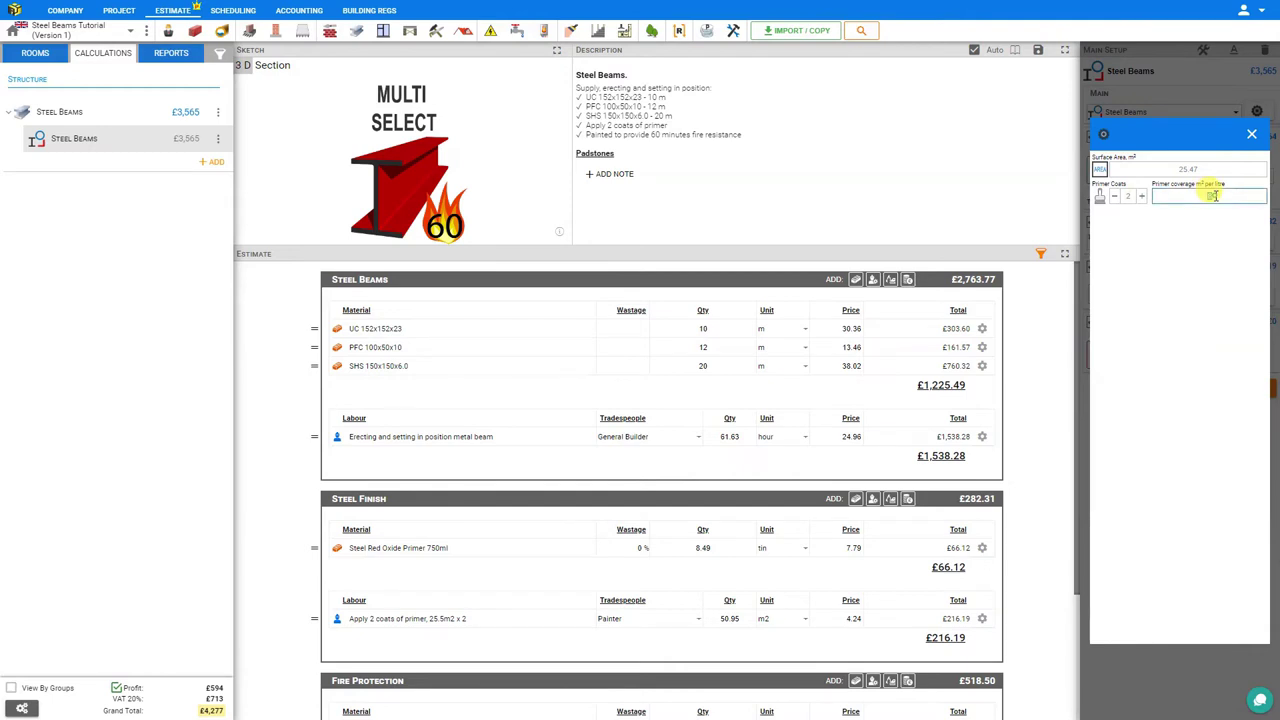
{"action": "double_click", "coordinate": [1196, 197]}
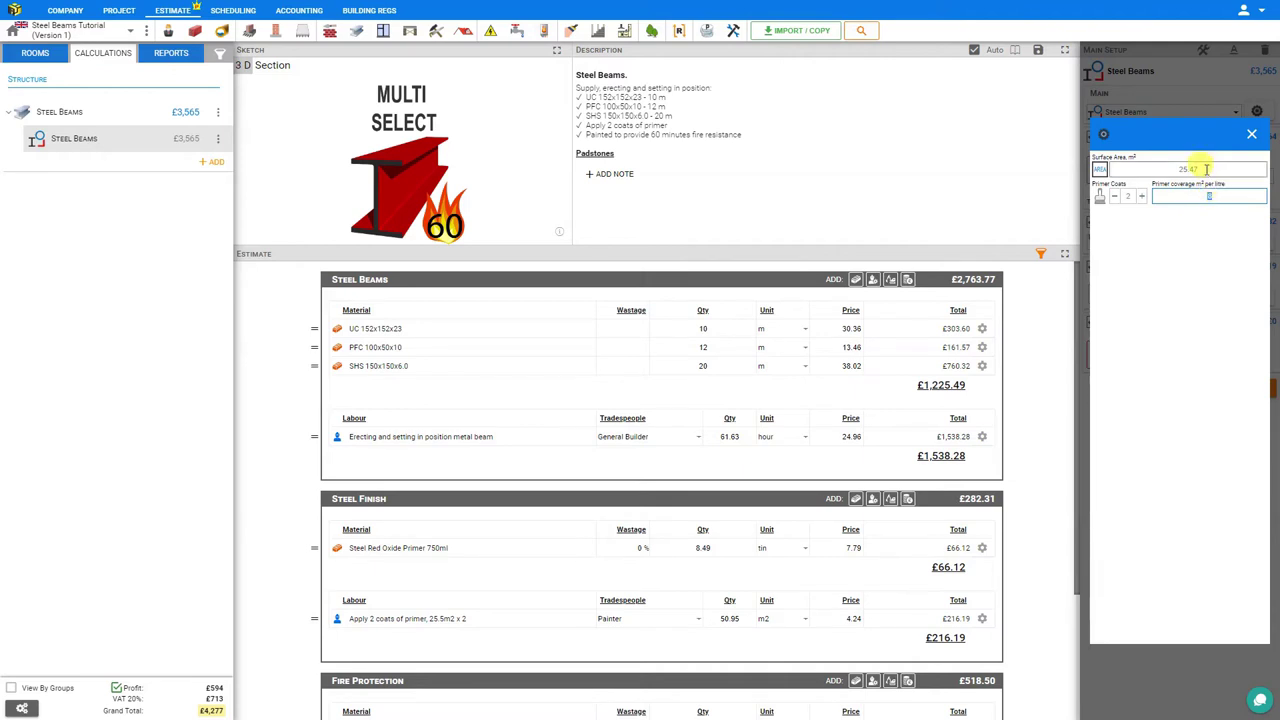
{"action": "left_click", "coordinate": [1206, 169]}
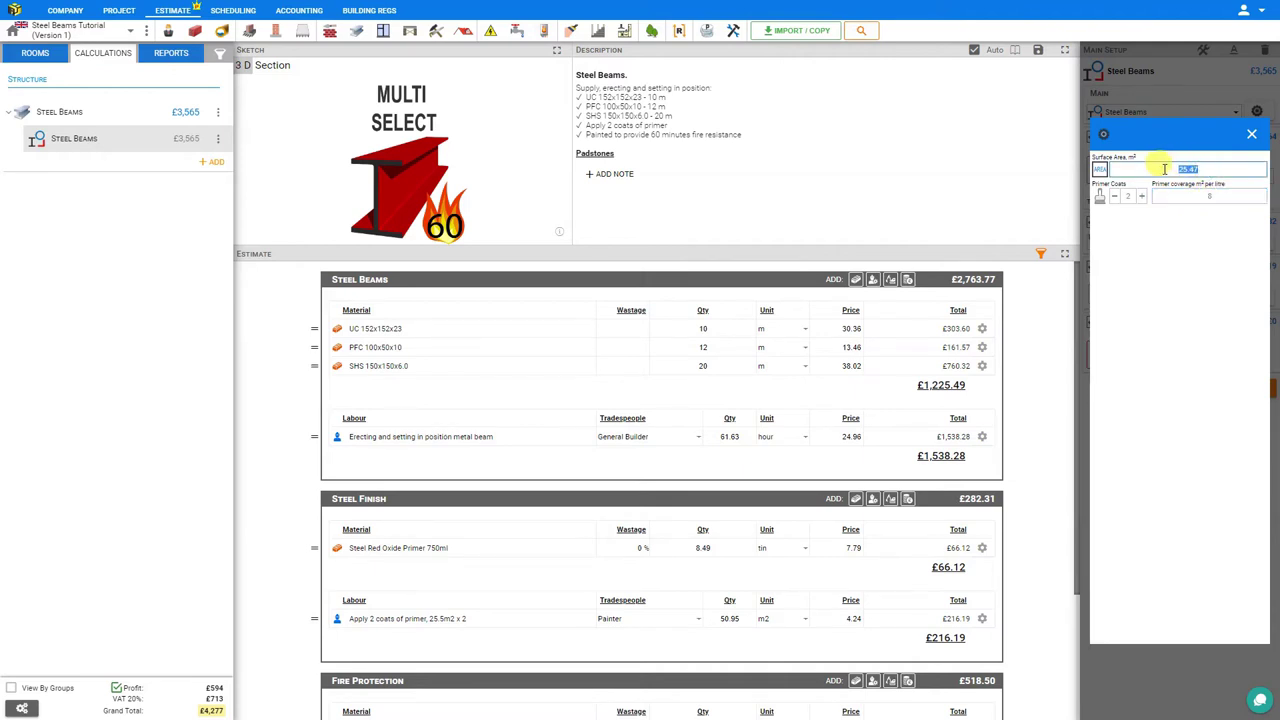
{"action": "left_click", "coordinate": [1251, 134]}
Change the steel finish to Painted and open its coat and coverage settings
{"action": "left_click", "coordinate": [1172, 244]}
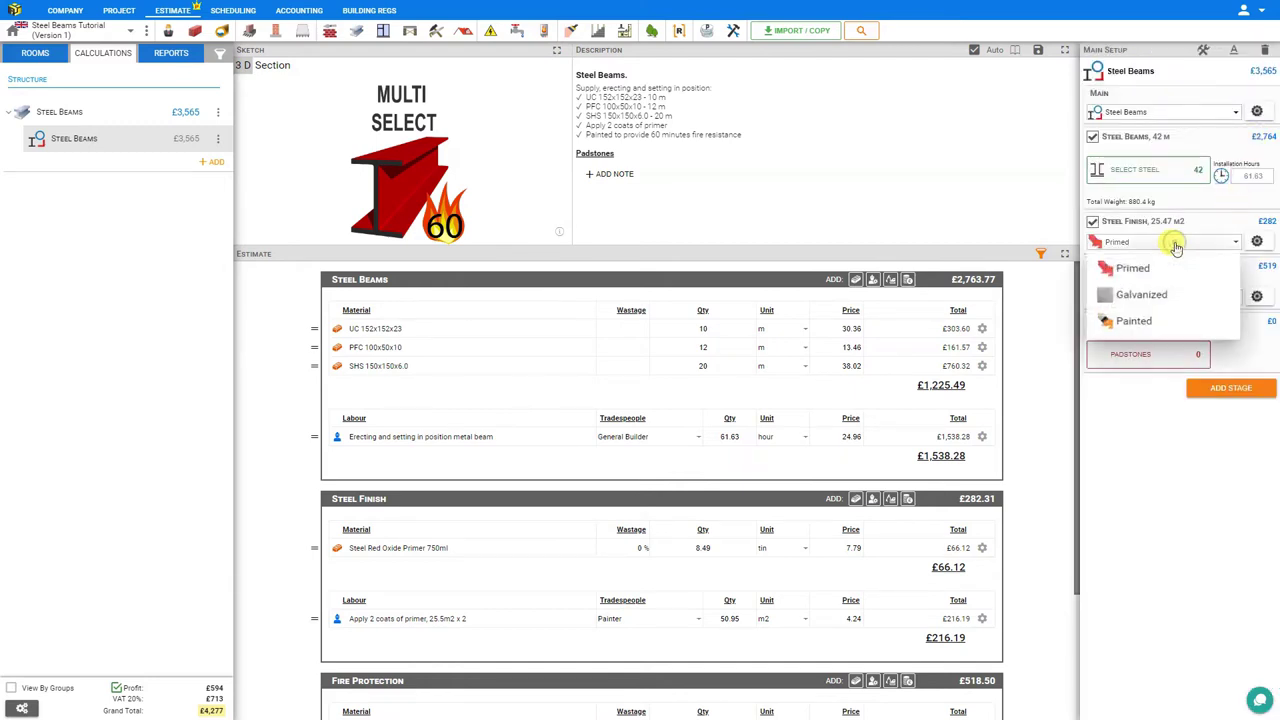
{"action": "left_click", "coordinate": [1148, 322]}
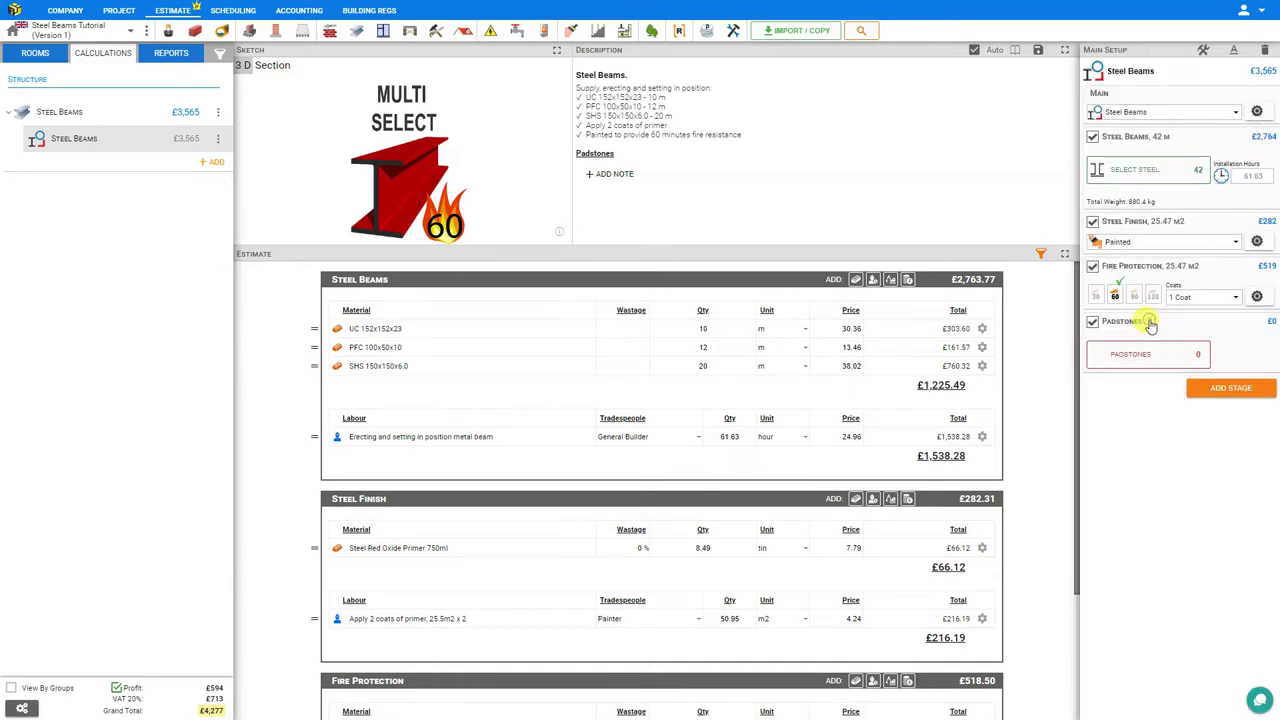
{"action": "left_click", "coordinate": [1256, 241]}
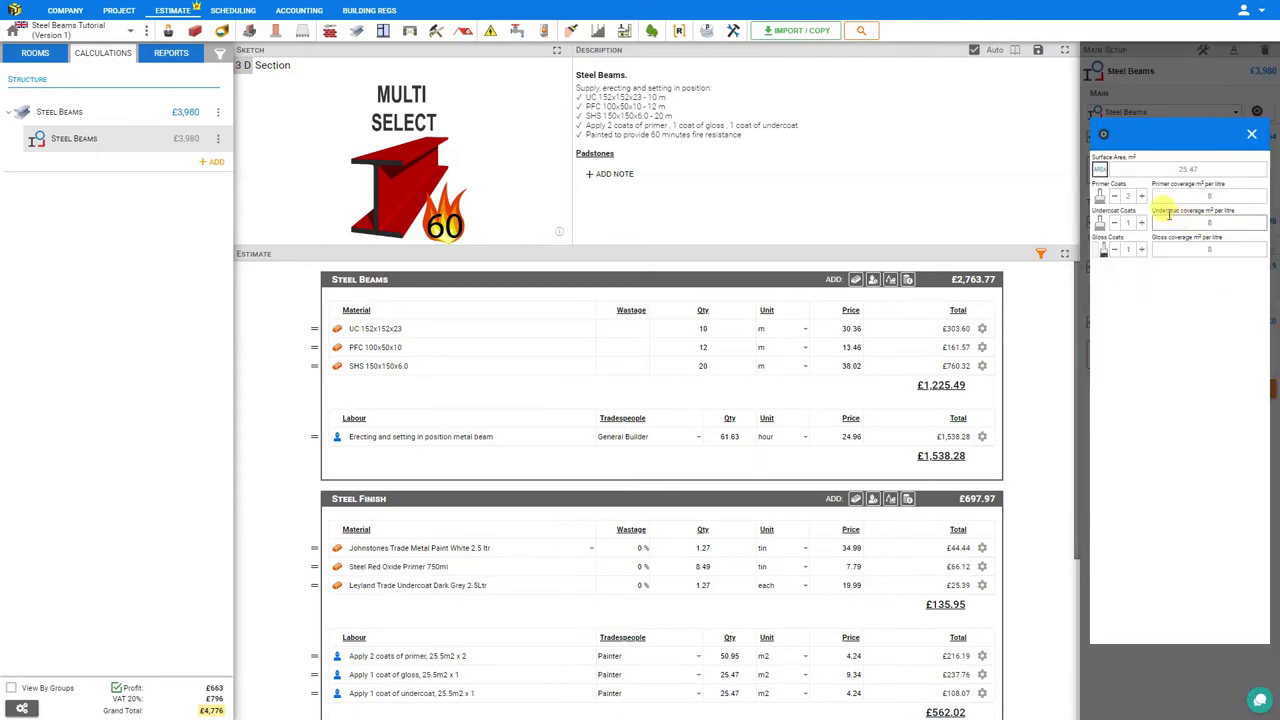
Set the painted finish to 0 primer coats, 0 undercoat coats and 2 gloss coats
{"action": "left_click", "coordinate": [1141, 224]}
{"action": "left_click", "coordinate": [1141, 250]}
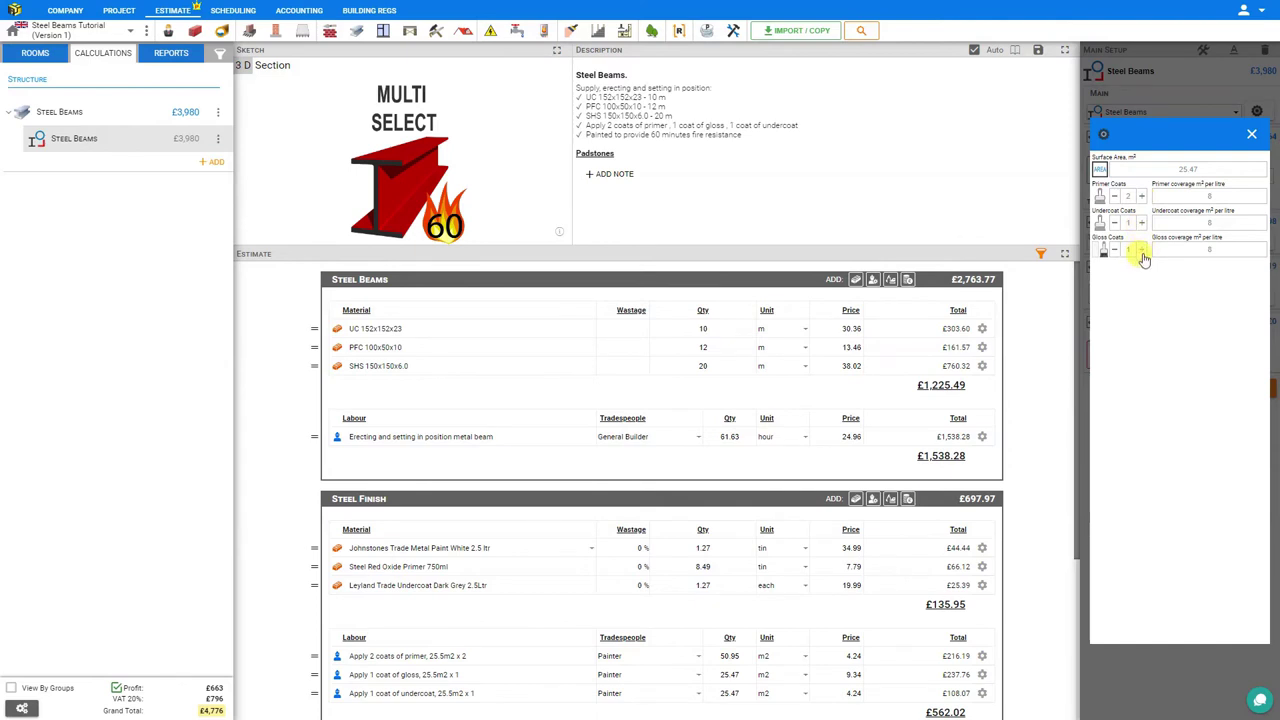
{"action": "left_click", "coordinate": [1108, 198]}
{"action": "left_click", "coordinate": [1118, 224]}
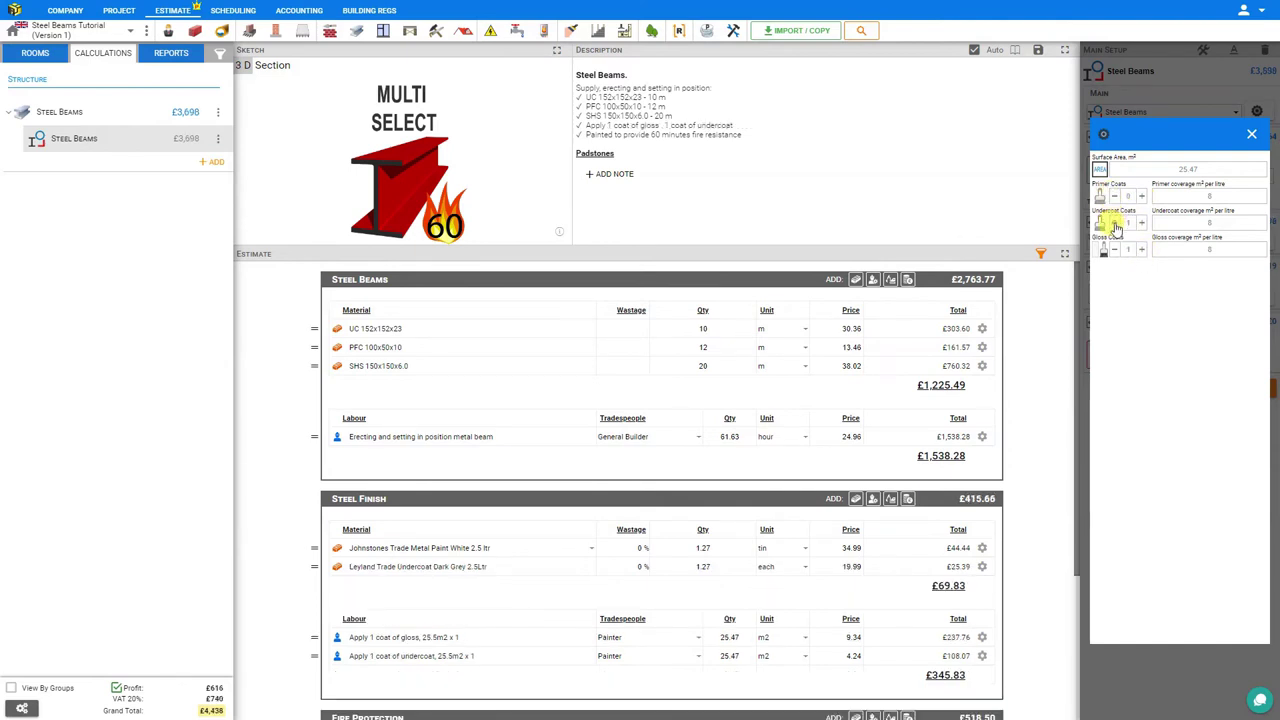
{"action": "left_click", "coordinate": [1141, 250]}
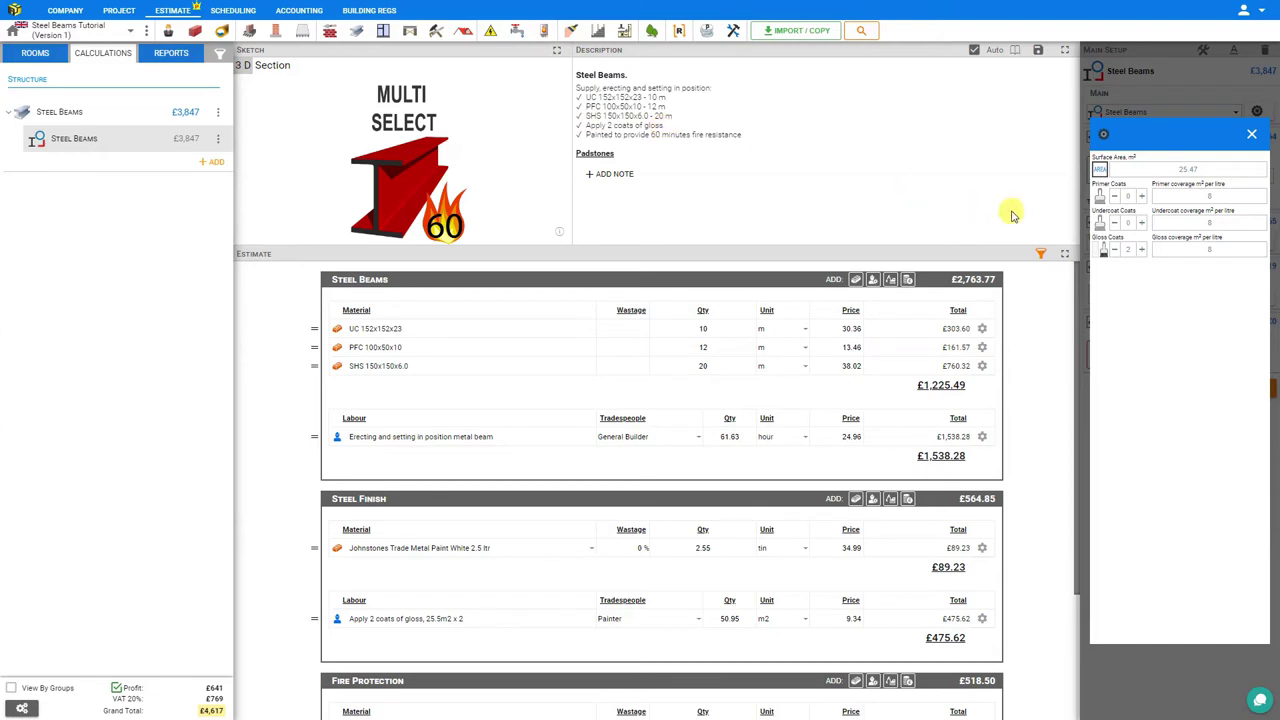
Try adding 1 undercoat coat and 1 primer coat to the painted finish, and return both to 0
{"action": "left_click", "coordinate": [1141, 222]}
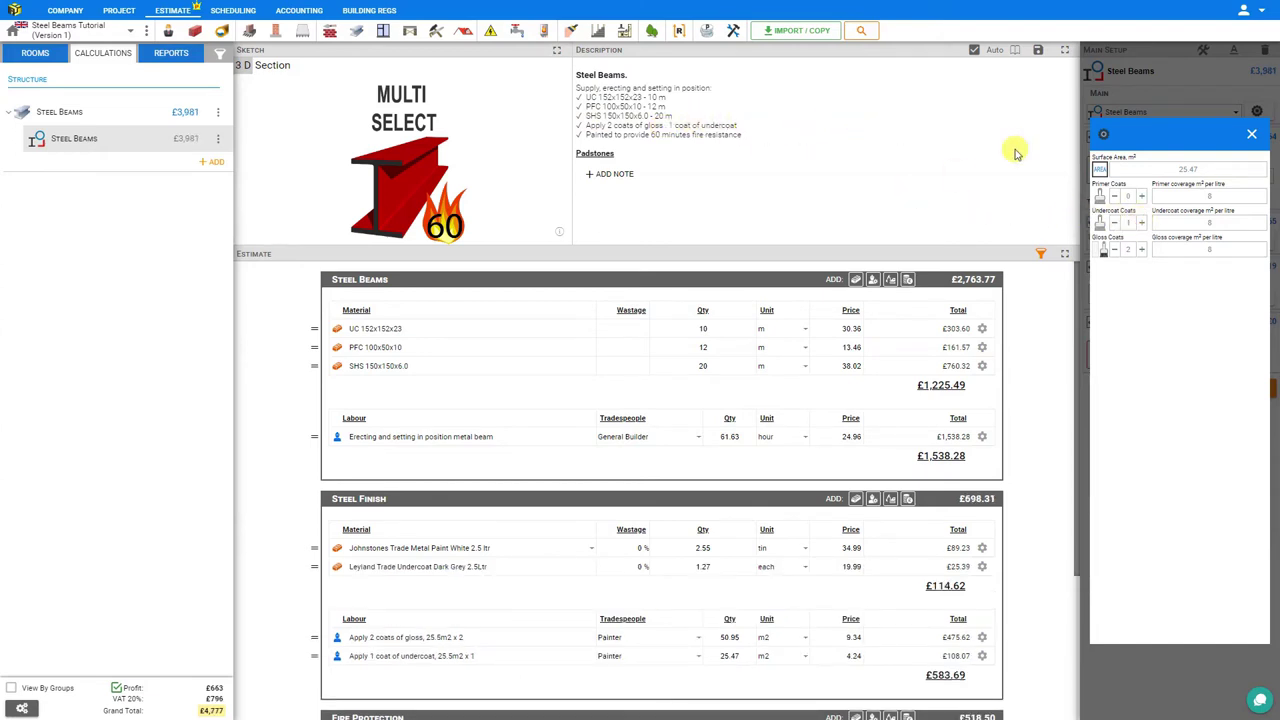
{"action": "left_click", "coordinate": [1141, 197]}
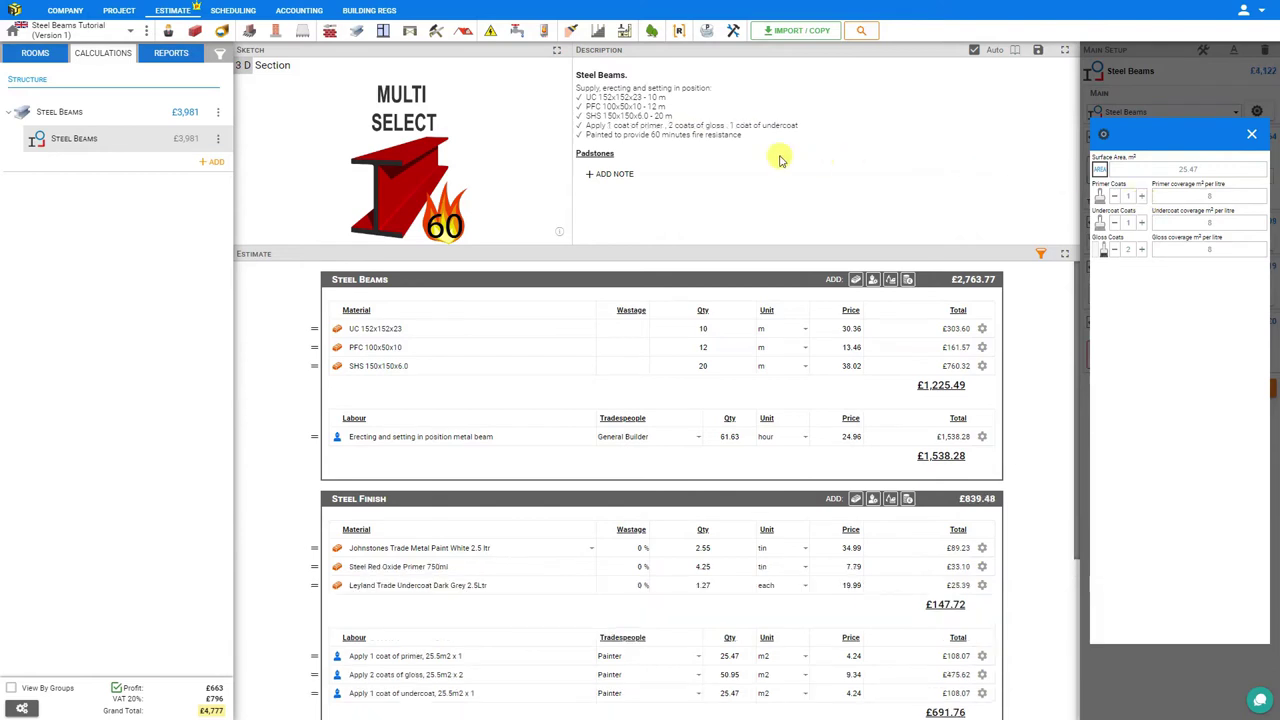
{"action": "left_click", "coordinate": [1115, 197]}
{"action": "left_click", "coordinate": [1115, 222]}
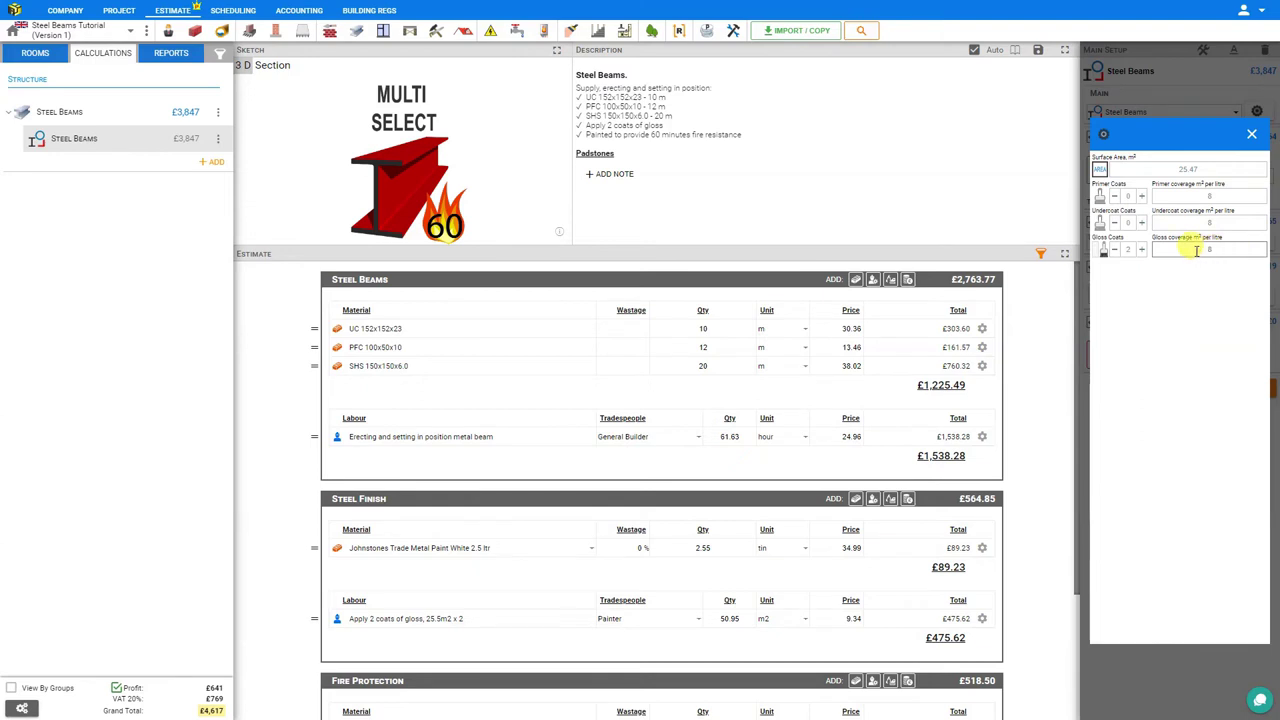
Set the gloss coverage to 4 m² per litre and close the painted finish settings
{"action": "left_click_drag", "start_coordinate": [1196, 251], "coordinate": [1227, 251]}
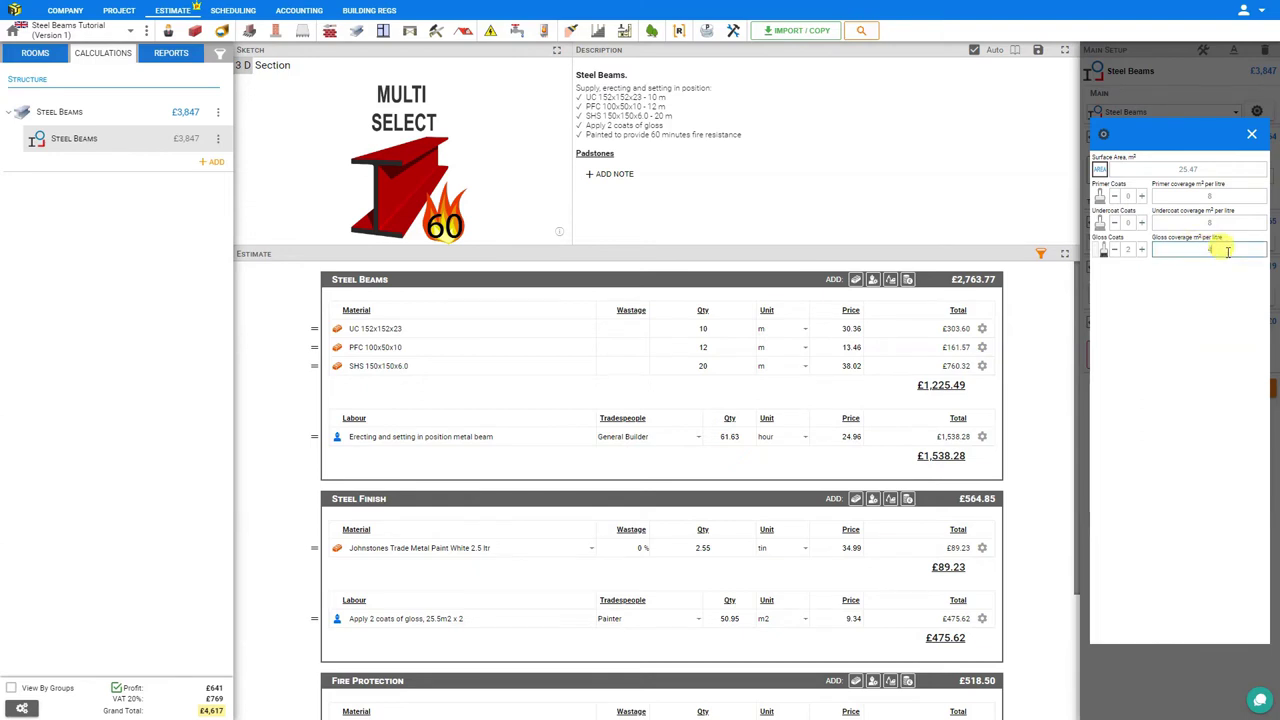
{"action": "type", "text": "4"}
{"action": "left_click", "coordinate": [1251, 134]}
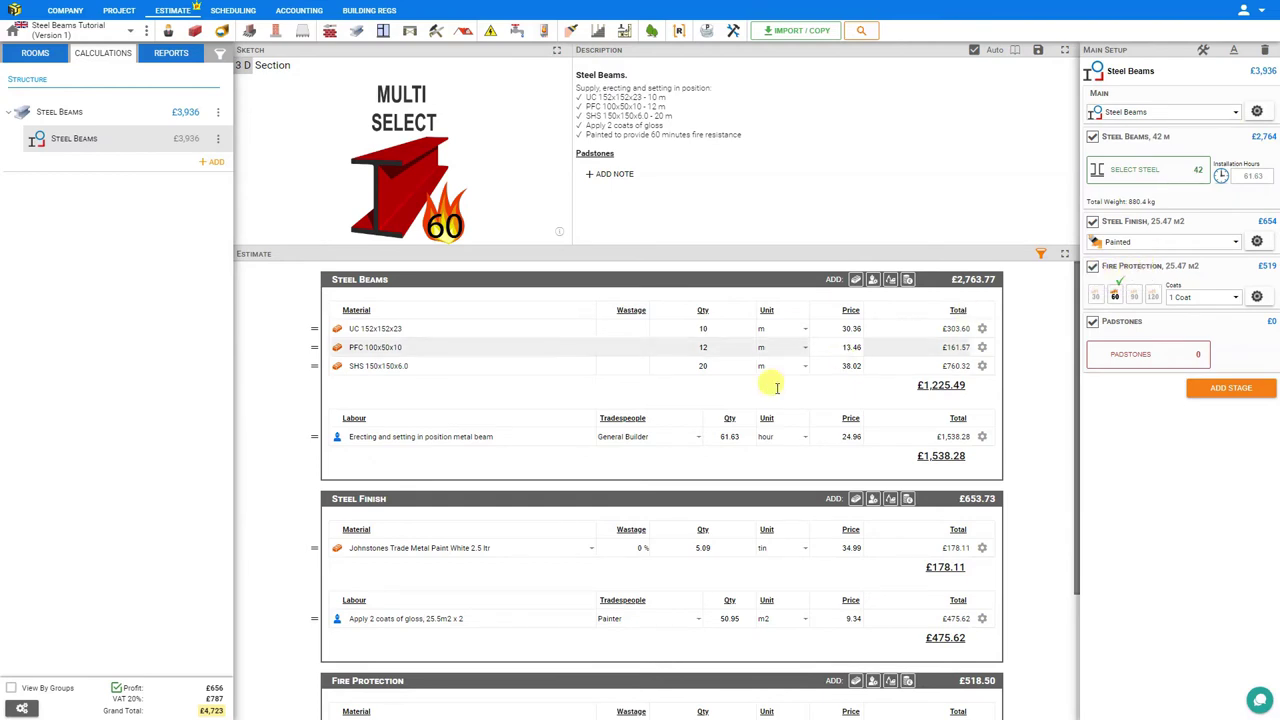
Try the 30, 90 and 120 minute fire protection ratings and return to the 60 minute rating
{"action": "scroll", "coordinate": [657, 414], "scroll_direction": "down", "scroll_amount": 3}
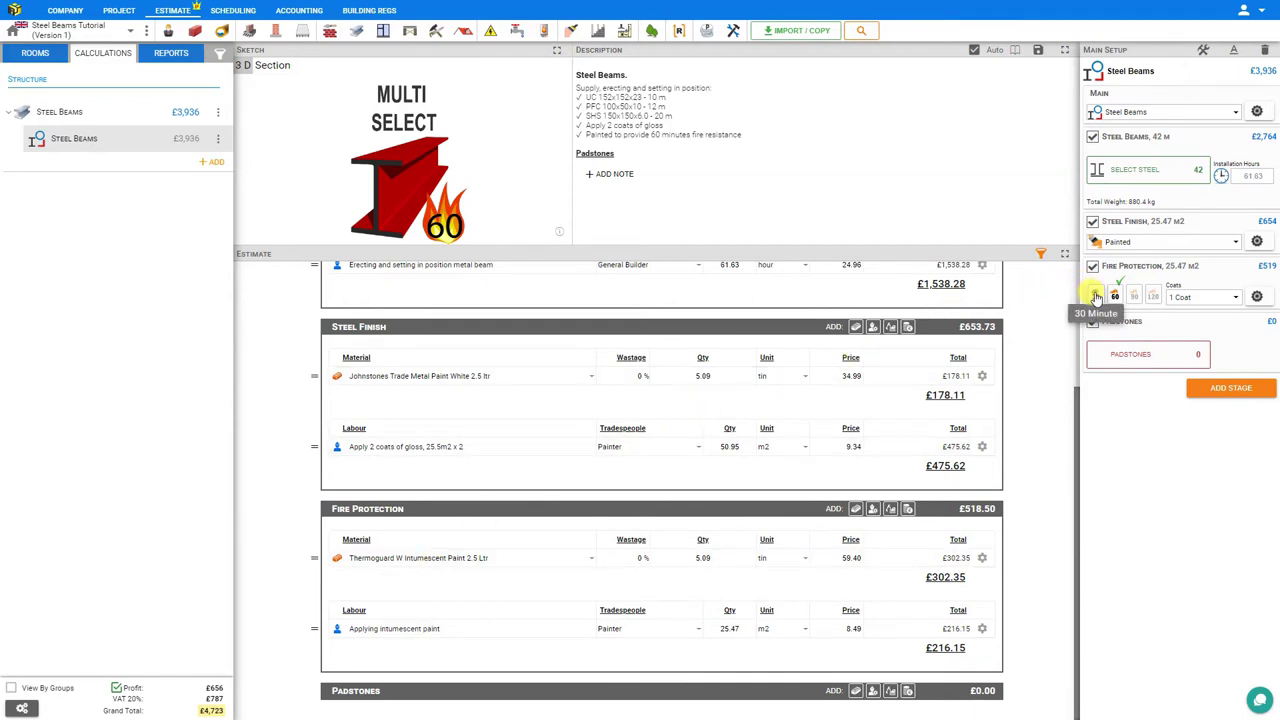
{"action": "left_click", "coordinate": [1095, 296]}
{"action": "left_click", "coordinate": [1116, 297]}
{"action": "left_click", "coordinate": [1134, 296]}
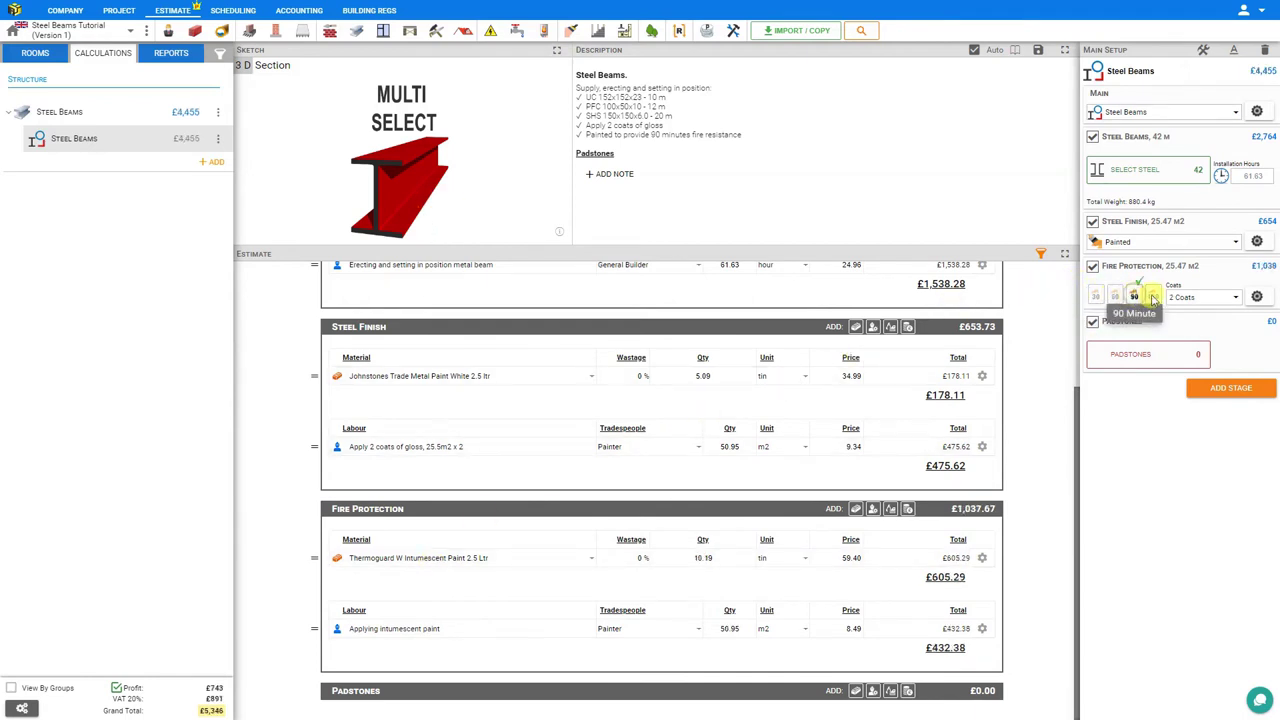
{"action": "left_click", "coordinate": [1154, 297]}
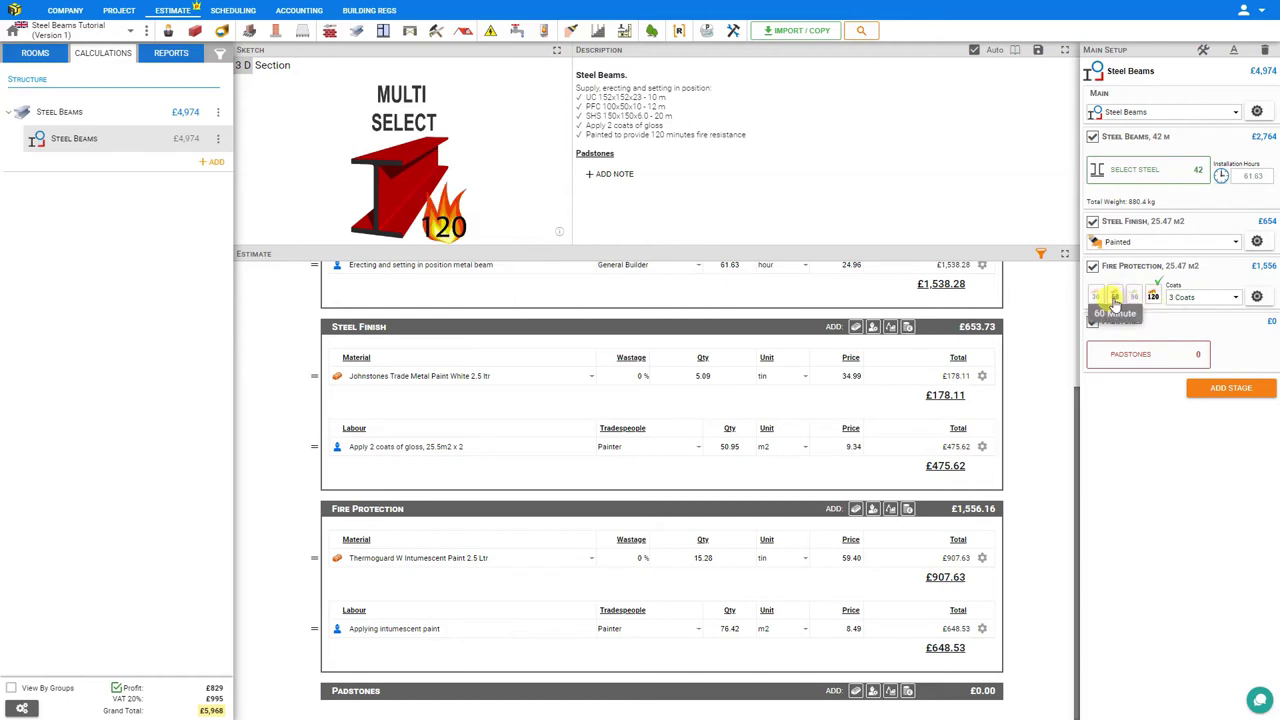
{"action": "left_click", "coordinate": [1114, 298]}
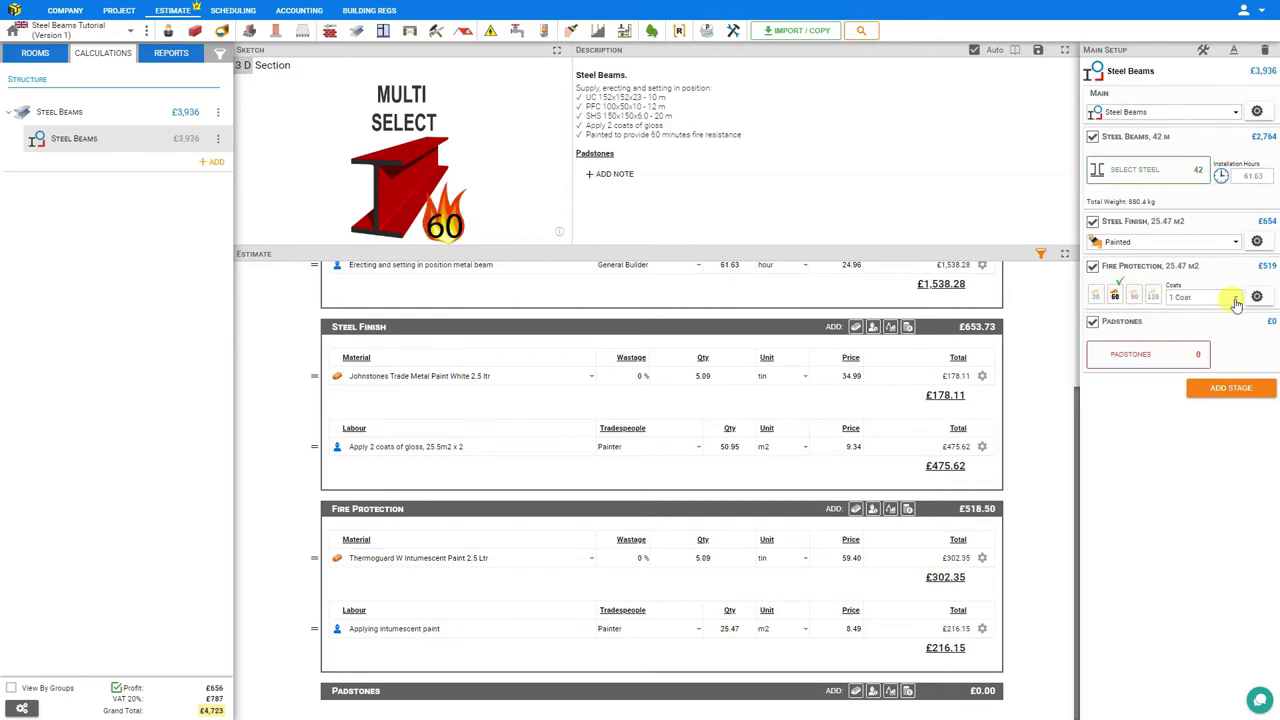
Review the fire protection coat options and the intumescent coverage setting, leaving both as they are
{"action": "left_click", "coordinate": [1236, 302]}
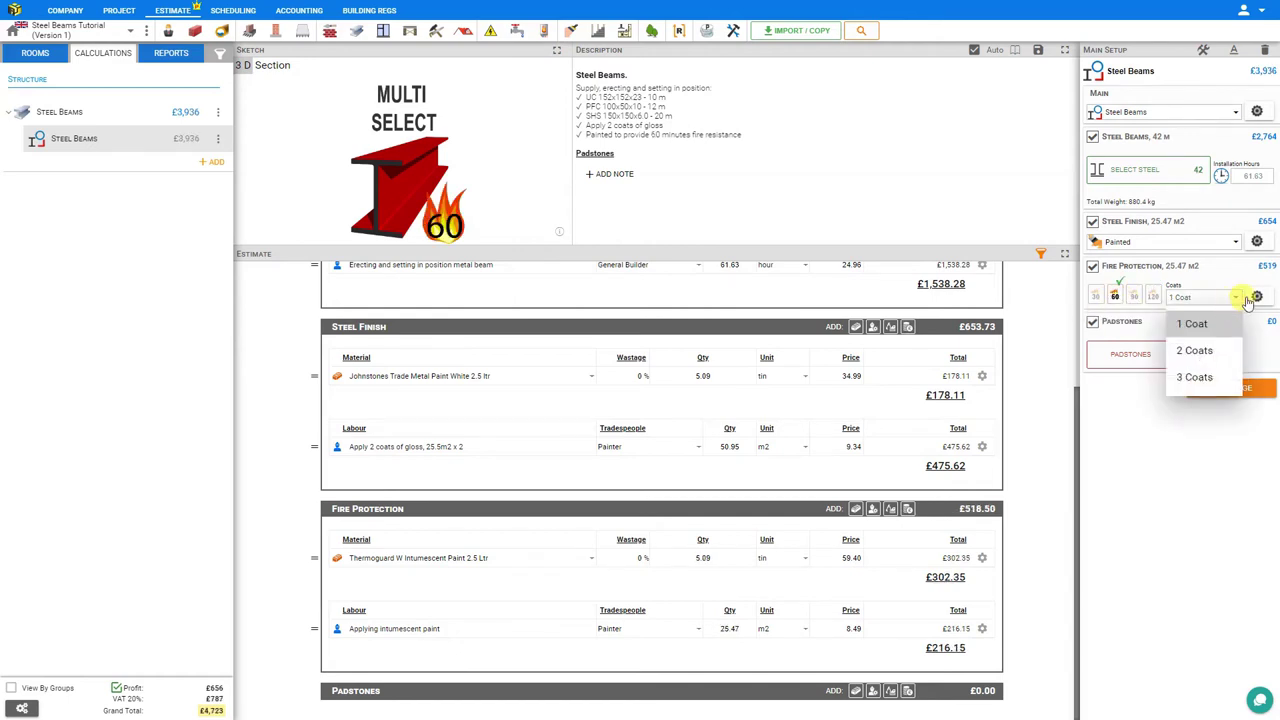
{"action": "left_click", "coordinate": [1259, 297]}
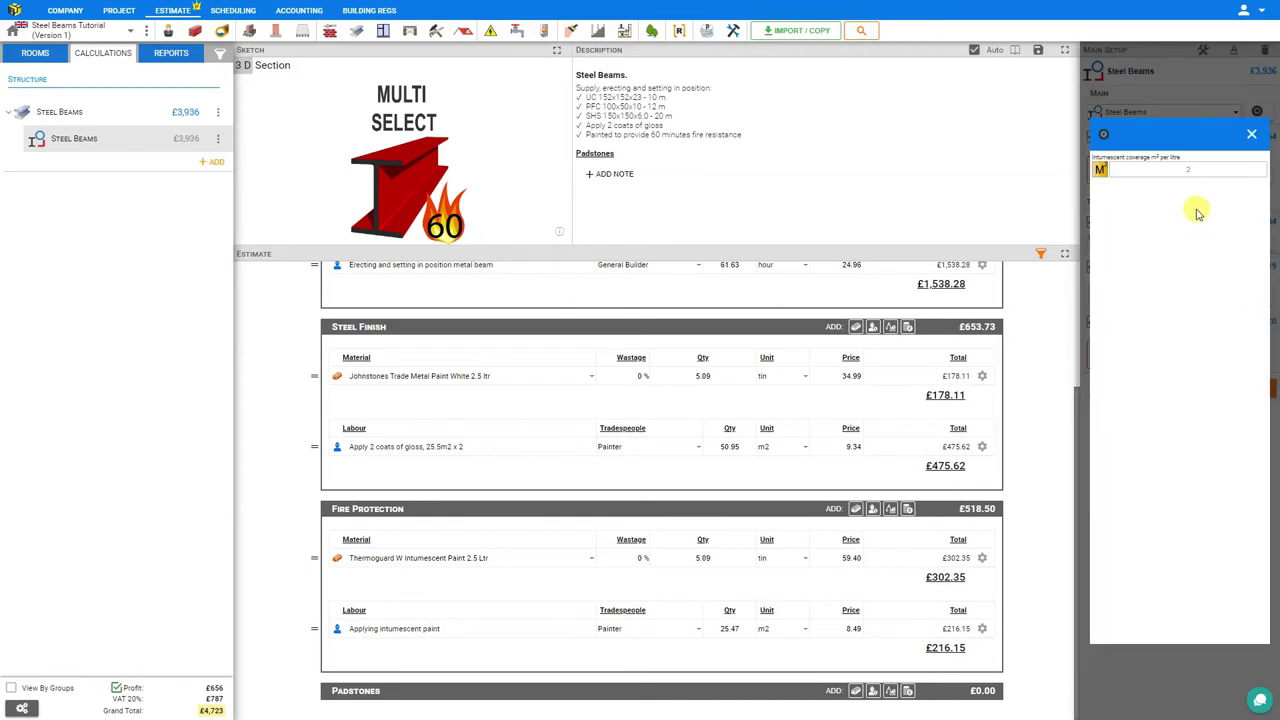
{"action": "left_click", "coordinate": [1192, 172]}
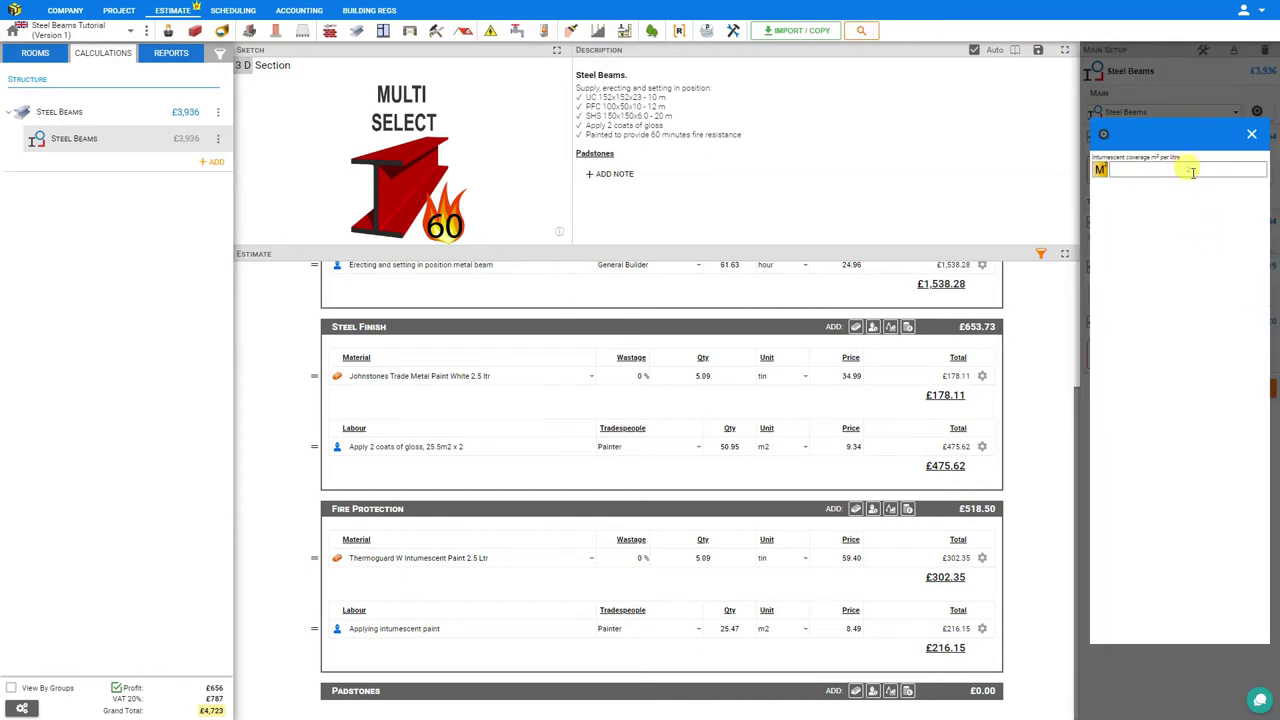
{"action": "left_click", "coordinate": [1251, 134]}
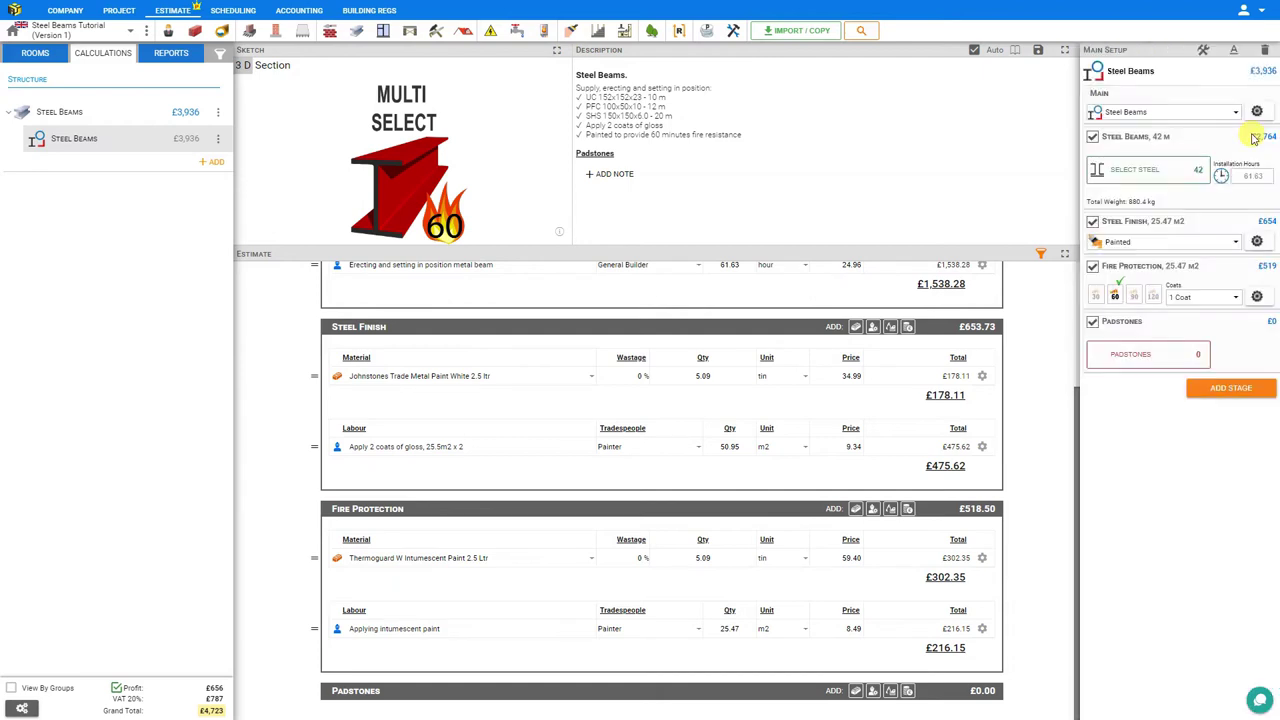
Add the 140mm, 330mm and 440mm x 215mm x 102mm padstones, removing the 600mm one selected by mistake
{"action": "left_click", "coordinate": [1130, 358]}
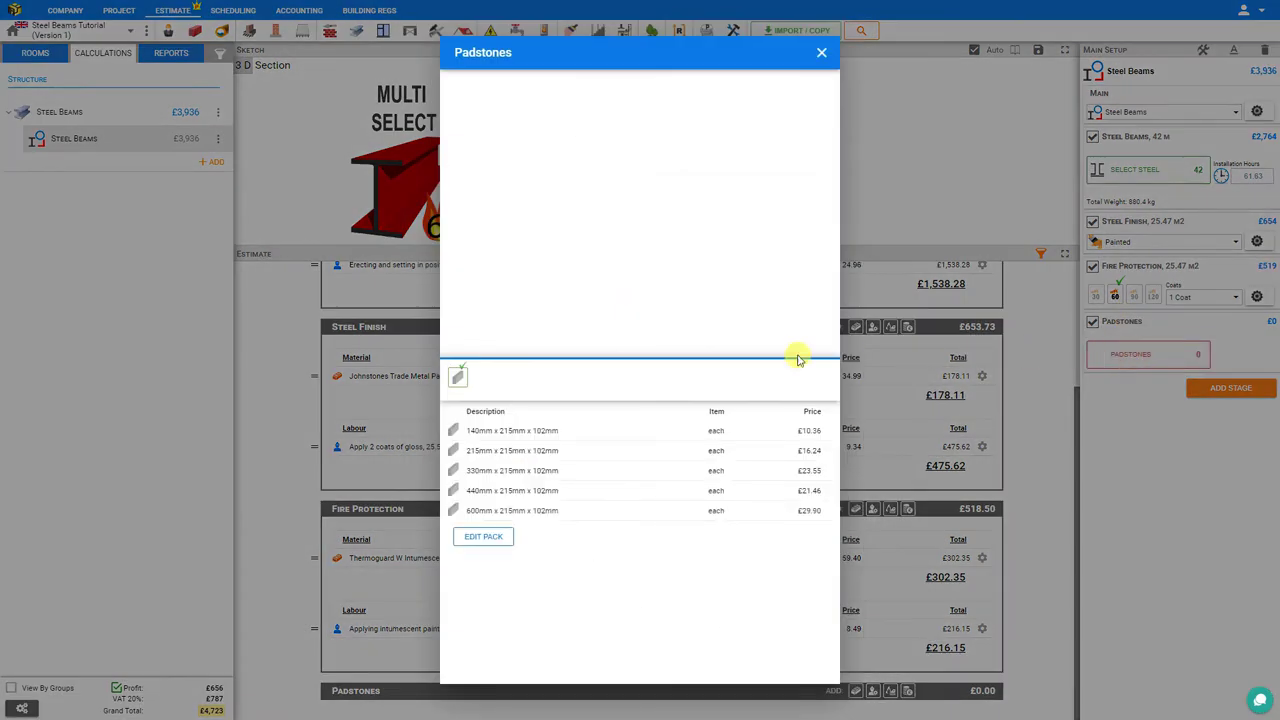
{"action": "left_click", "coordinate": [497, 433]}
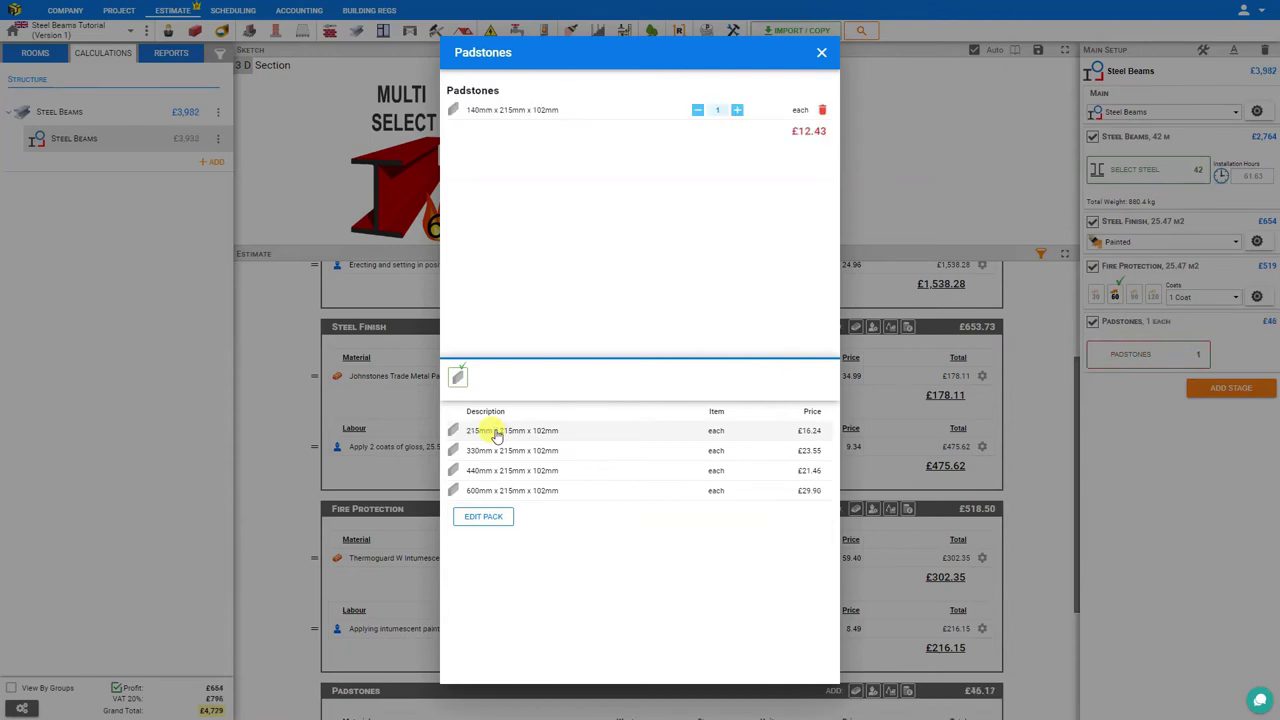
{"action": "left_click", "coordinate": [492, 455]}
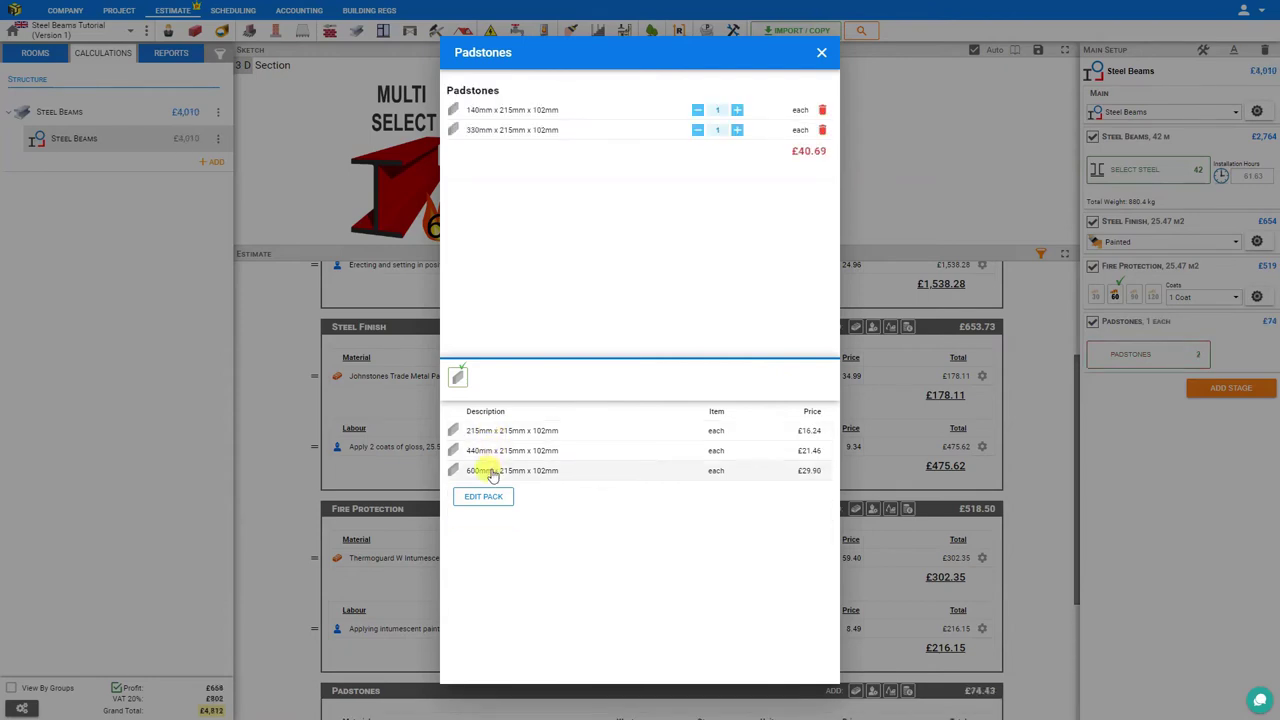
{"action": "left_click", "coordinate": [490, 469]}
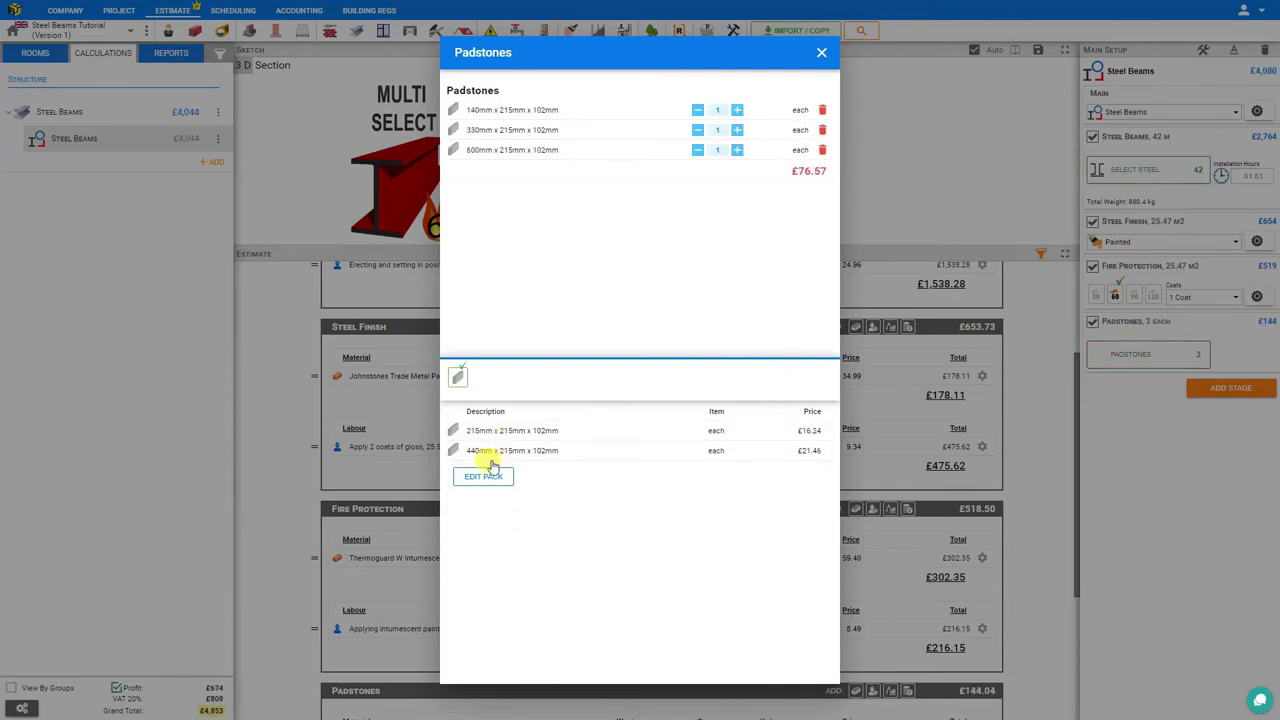
{"action": "left_click", "coordinate": [822, 149]}
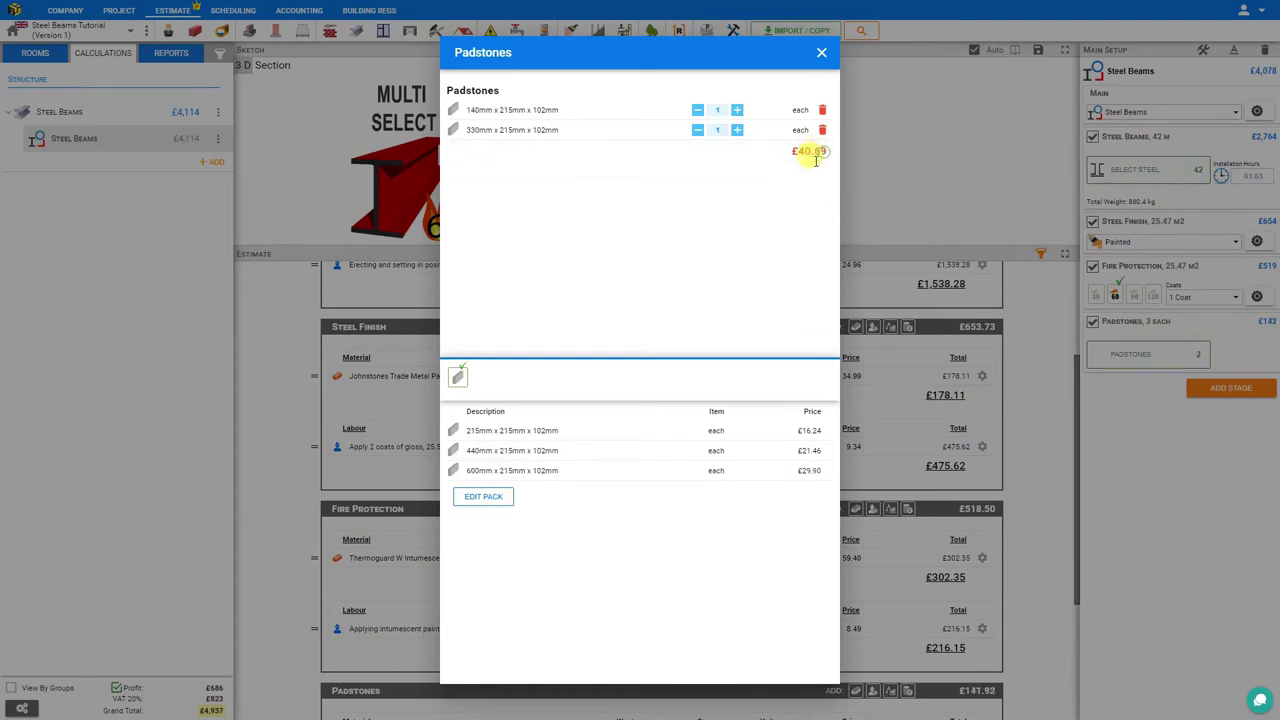
{"action": "left_click", "coordinate": [483, 455]}
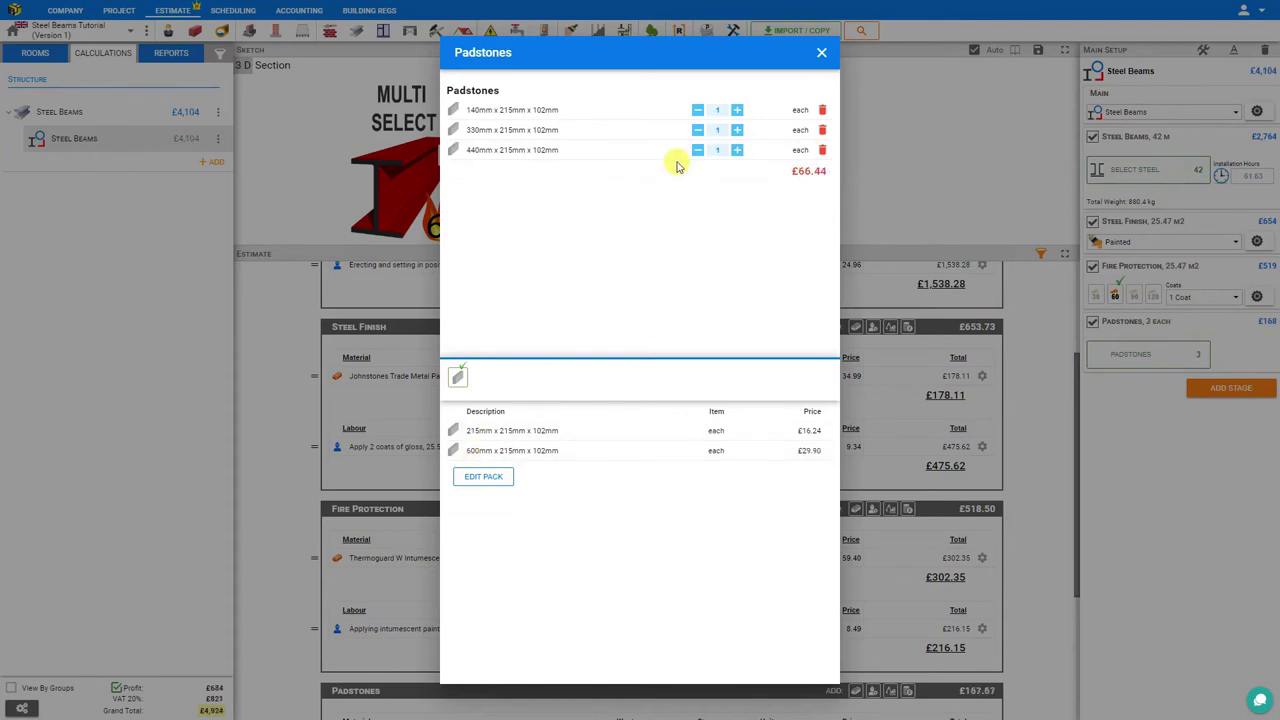
Set the padstone quantities to 2 for the 140mm size and 3 for the 330mm size, and close the selection
{"action": "left_click", "coordinate": [736, 112]}
{"action": "left_click", "coordinate": [737, 131]}
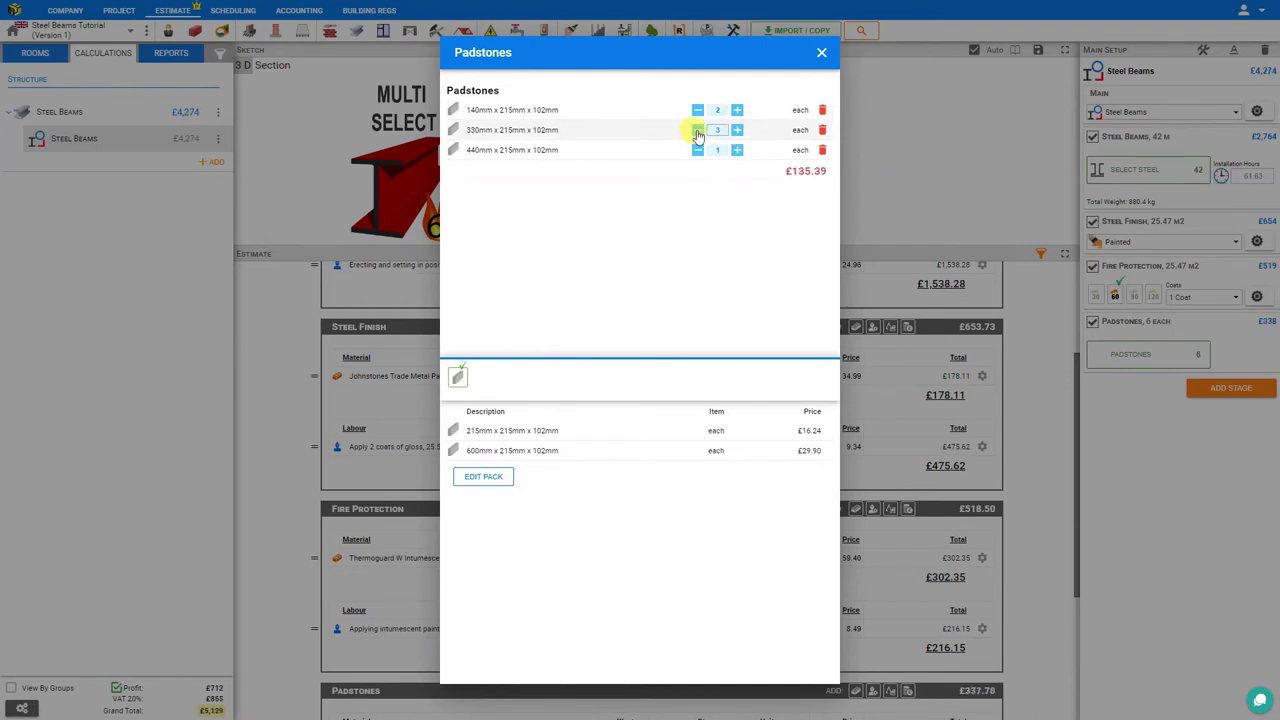
{"action": "left_click", "coordinate": [820, 55]}
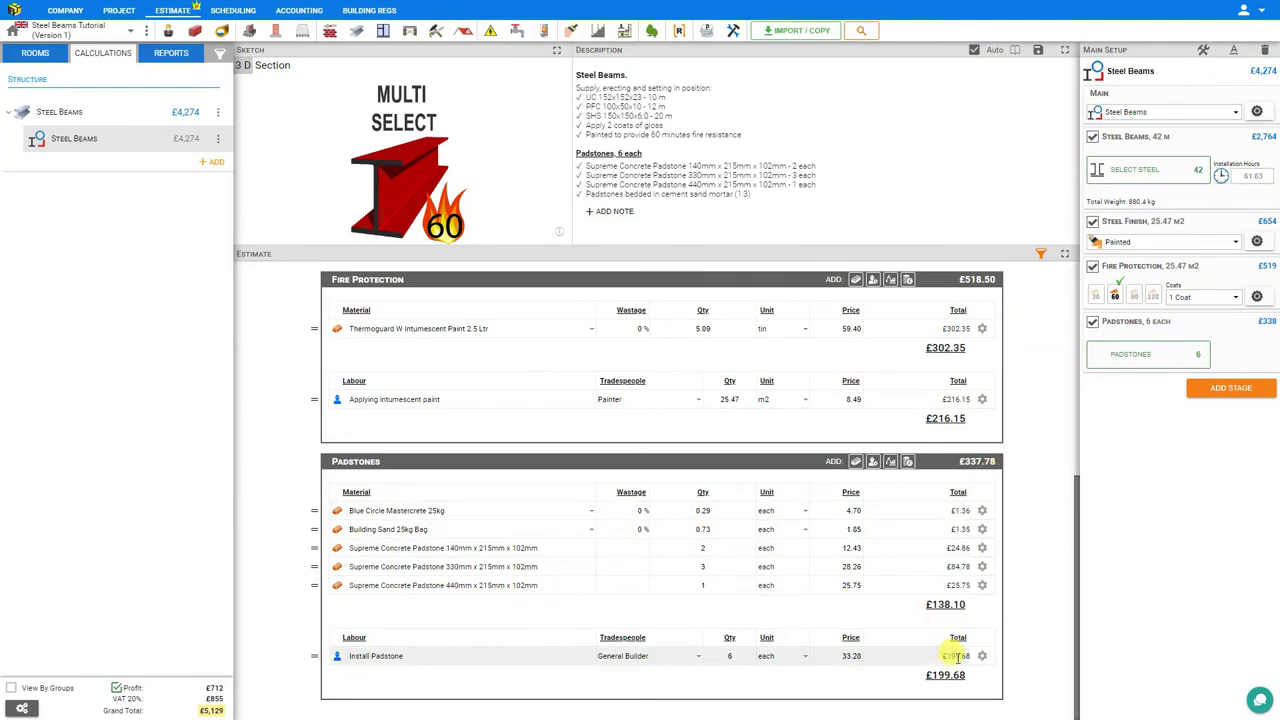
Change the main calculation type from Steel Beams to Steel Allowance
{"action": "scroll", "coordinate": [957, 657], "scroll_direction": "up", "scroll_amount": 5}
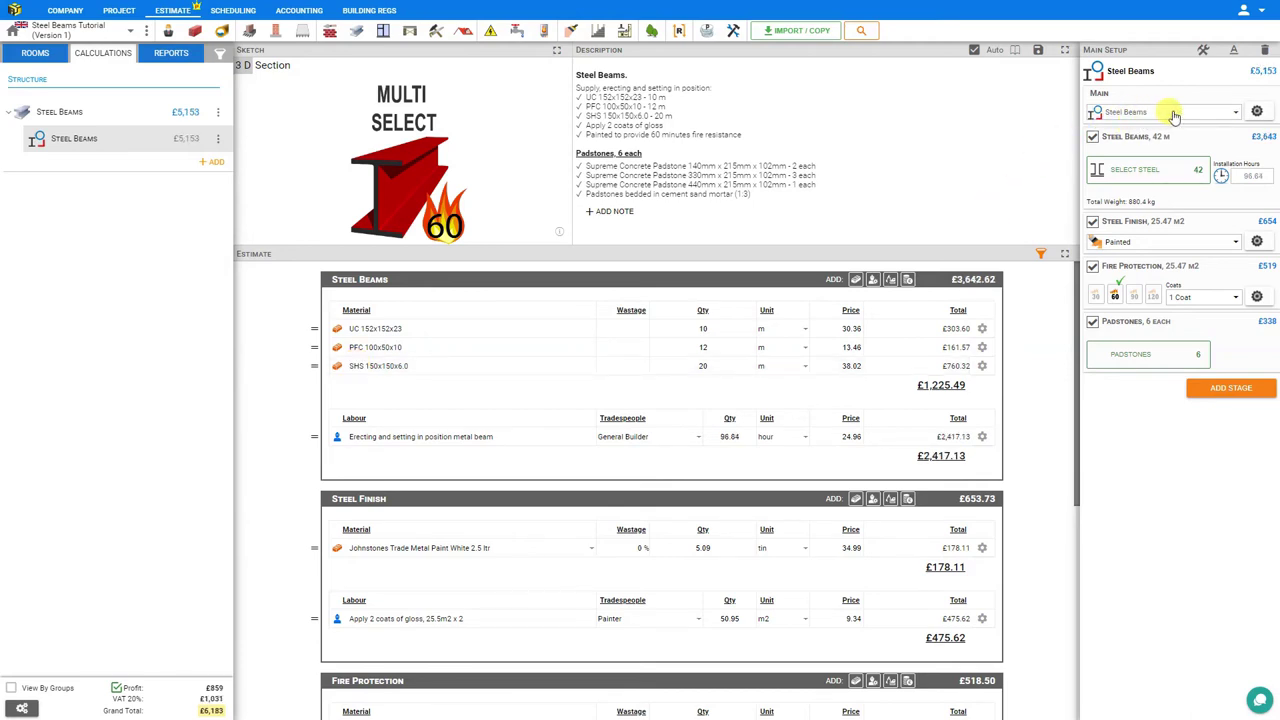
{"action": "left_click", "coordinate": [1174, 113]}
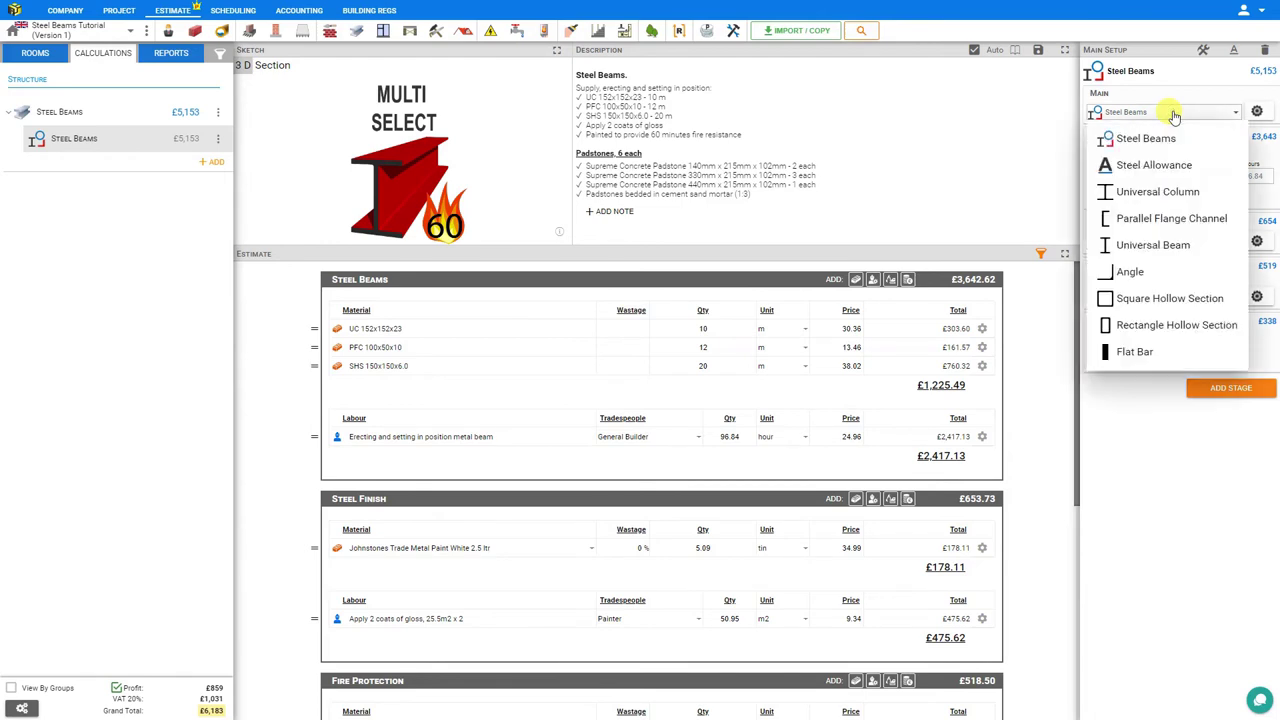
{"action": "left_click", "coordinate": [1163, 168]}
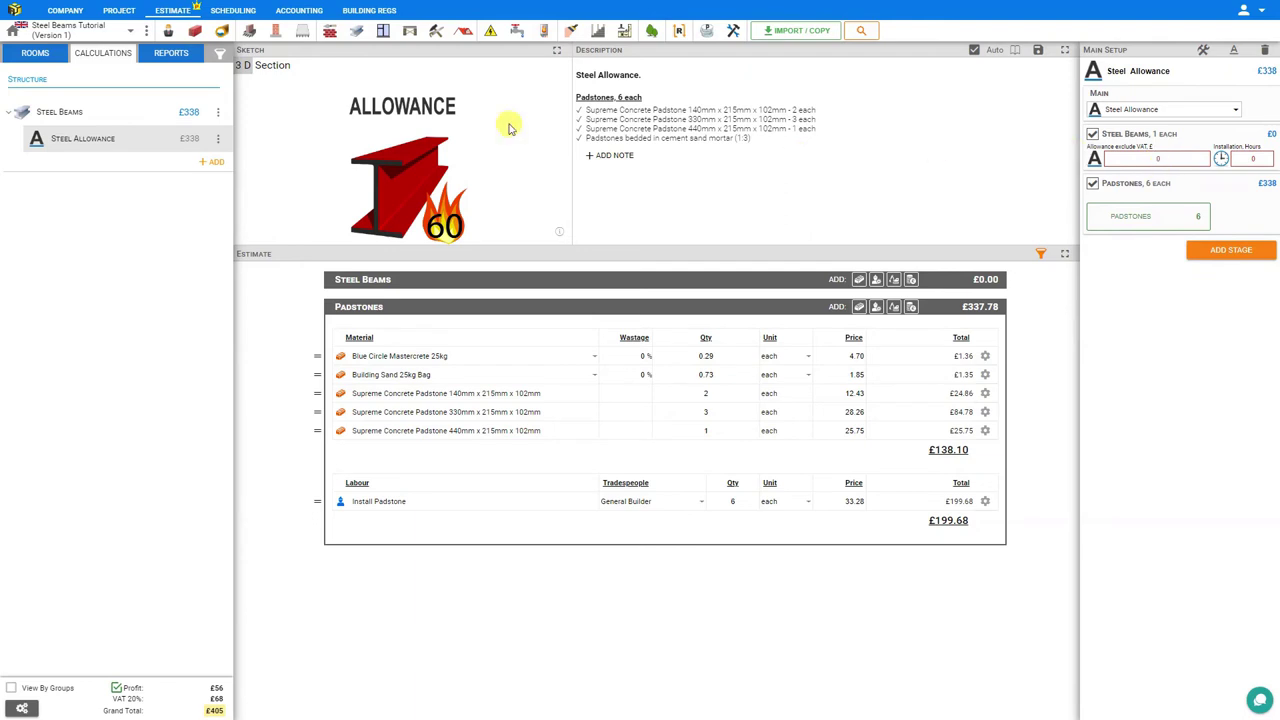
Look through the steel beam types under Structural Members to locate Steel Allowance
{"action": "left_click", "coordinate": [357, 33]}
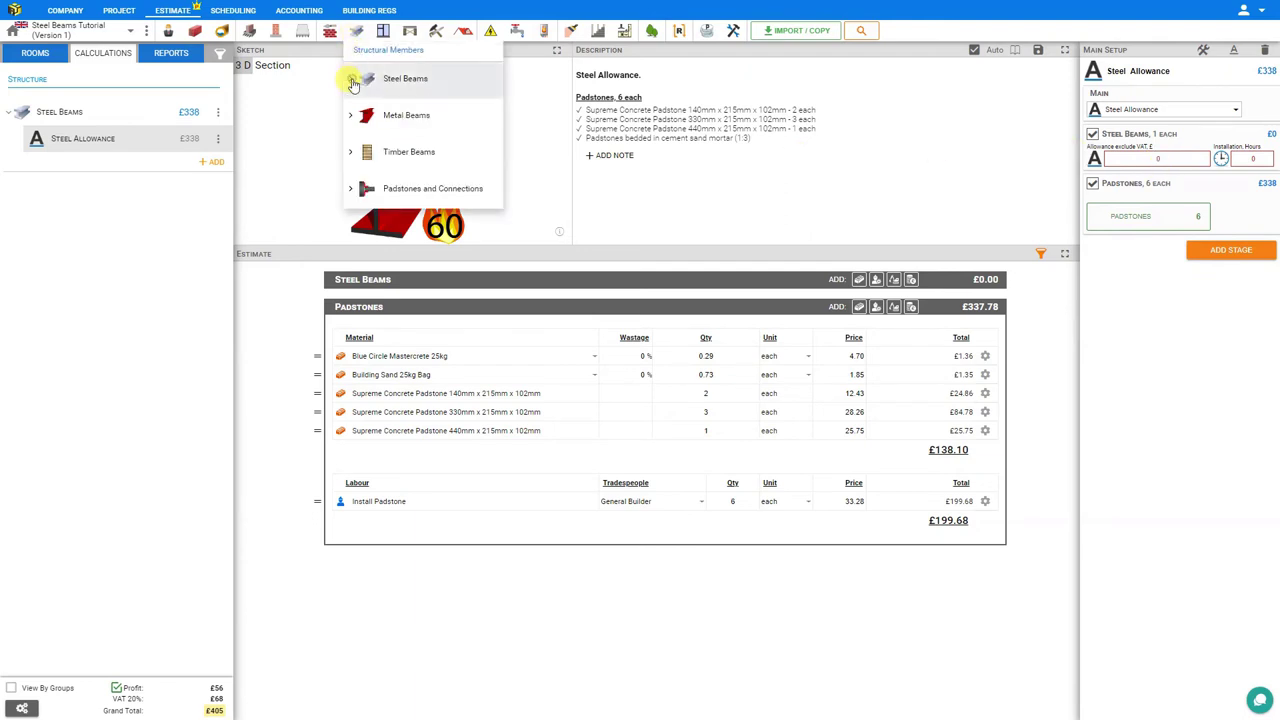
{"action": "left_click", "coordinate": [353, 79]}
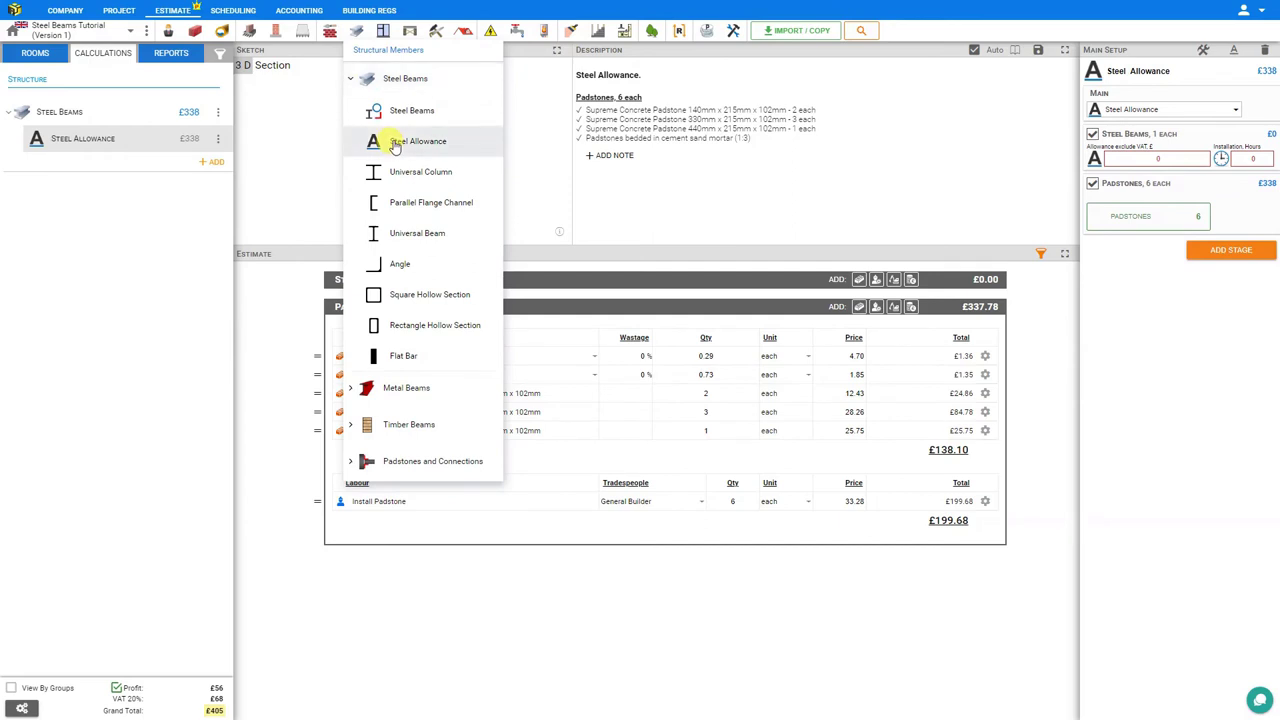
{"action": "left_click", "coordinate": [395, 145]}
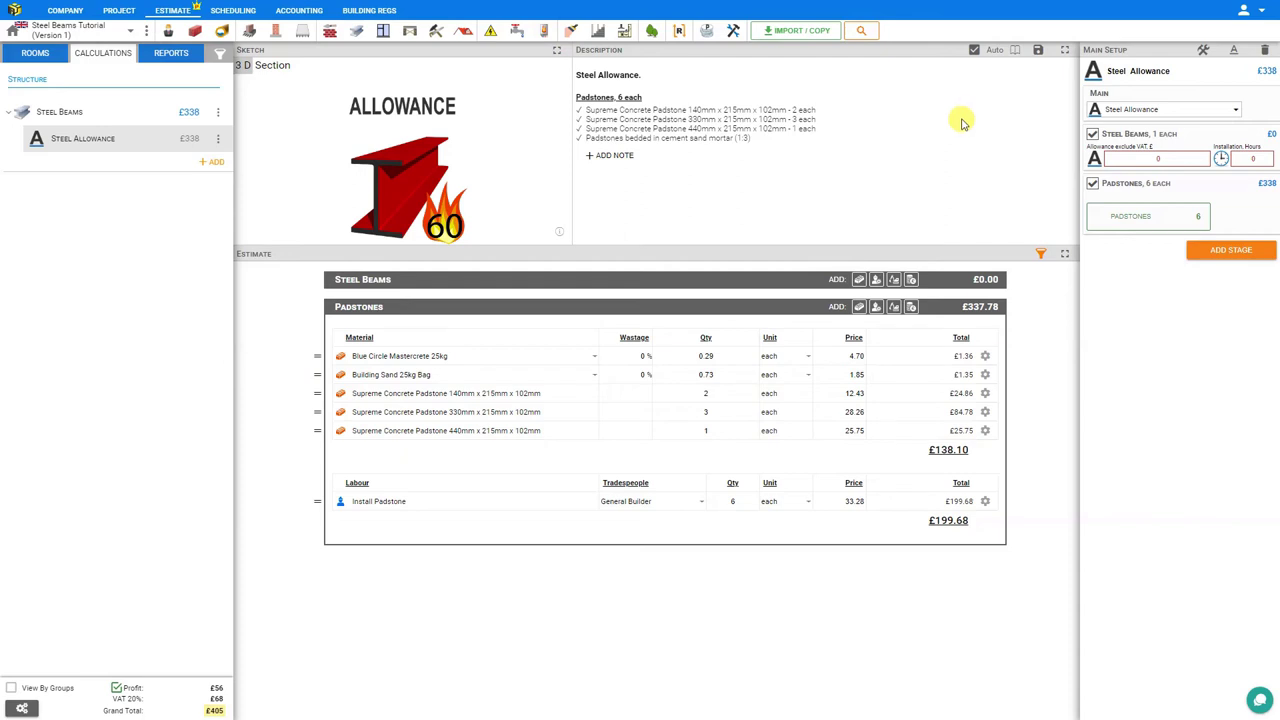
Set the steel allowance to £2500 excluding VAT and the installation time to 80 hours
{"action": "left_click", "coordinate": [1156, 158]}
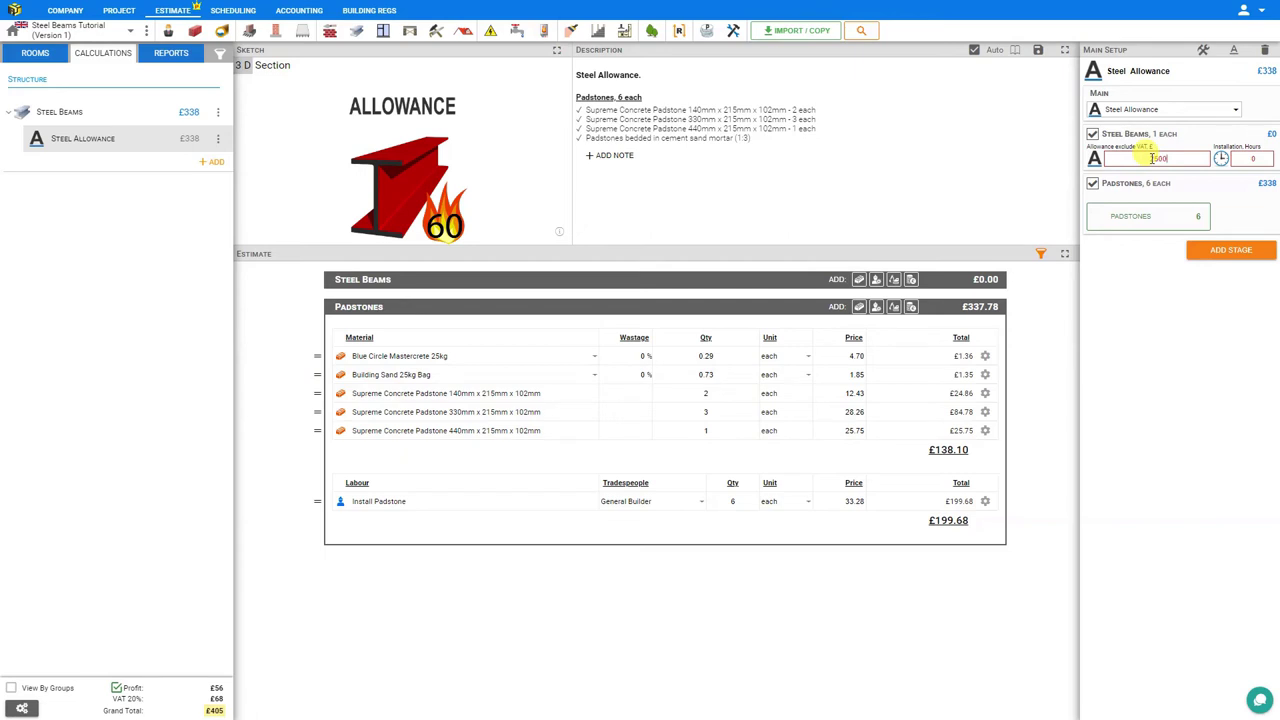
{"action": "left_click", "coordinate": [1150, 158]}
{"action": "type", "text": "2"}
{"action": "left_click", "coordinate": [1250, 158]}
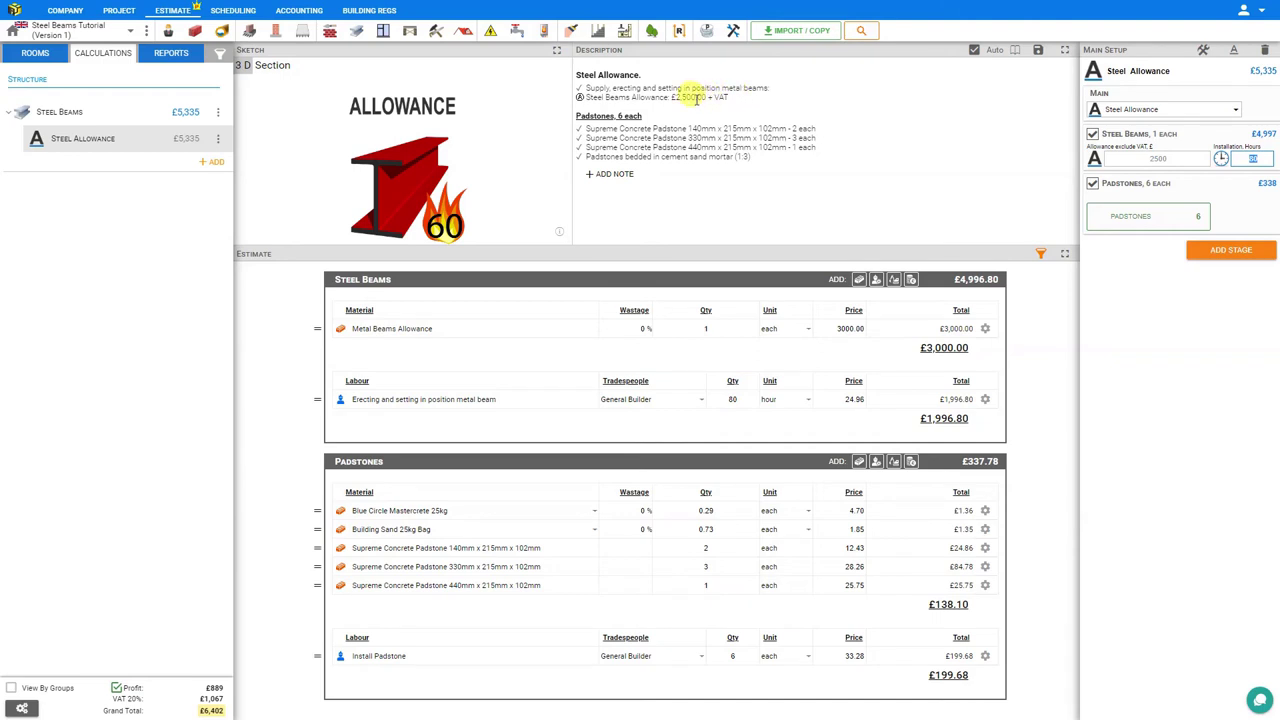
{"action": "left_click", "coordinate": [755, 100]}
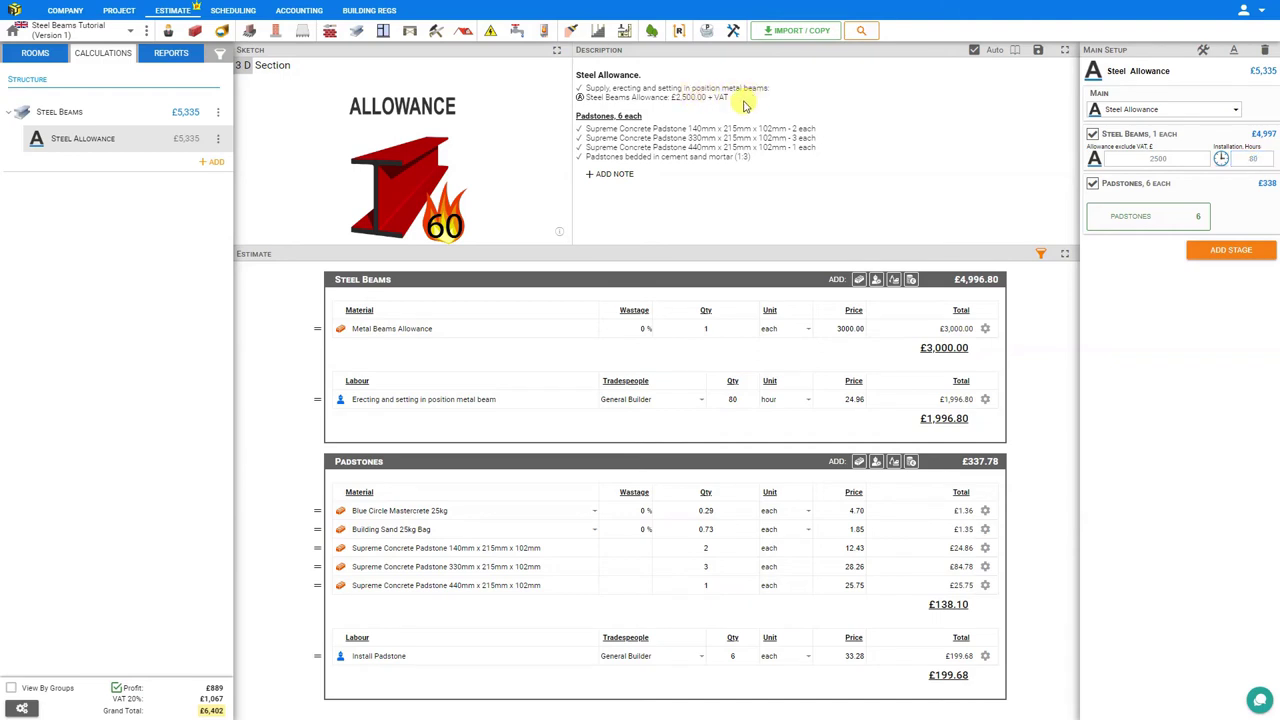
Change the calculation type to Universal Column, with a quantity of 2 and a length of 5.5 m
{"action": "left_click", "coordinate": [1148, 111]}
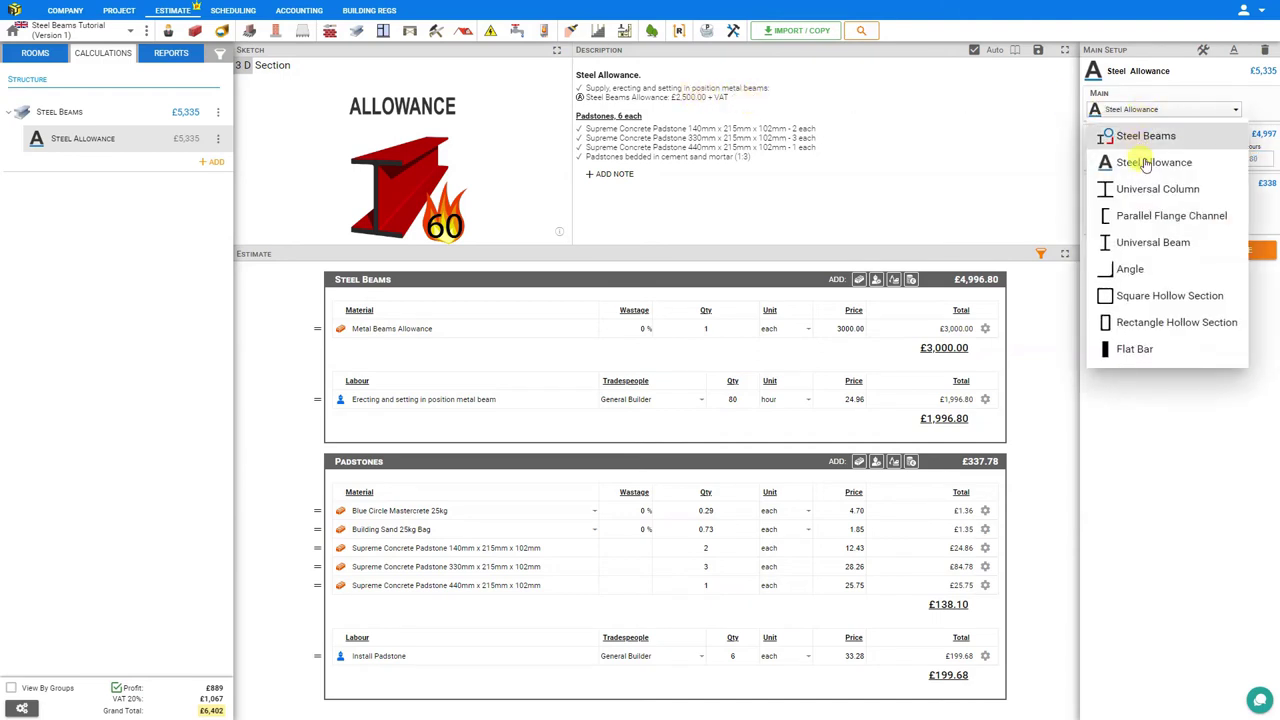
{"action": "left_click", "coordinate": [1156, 190]}
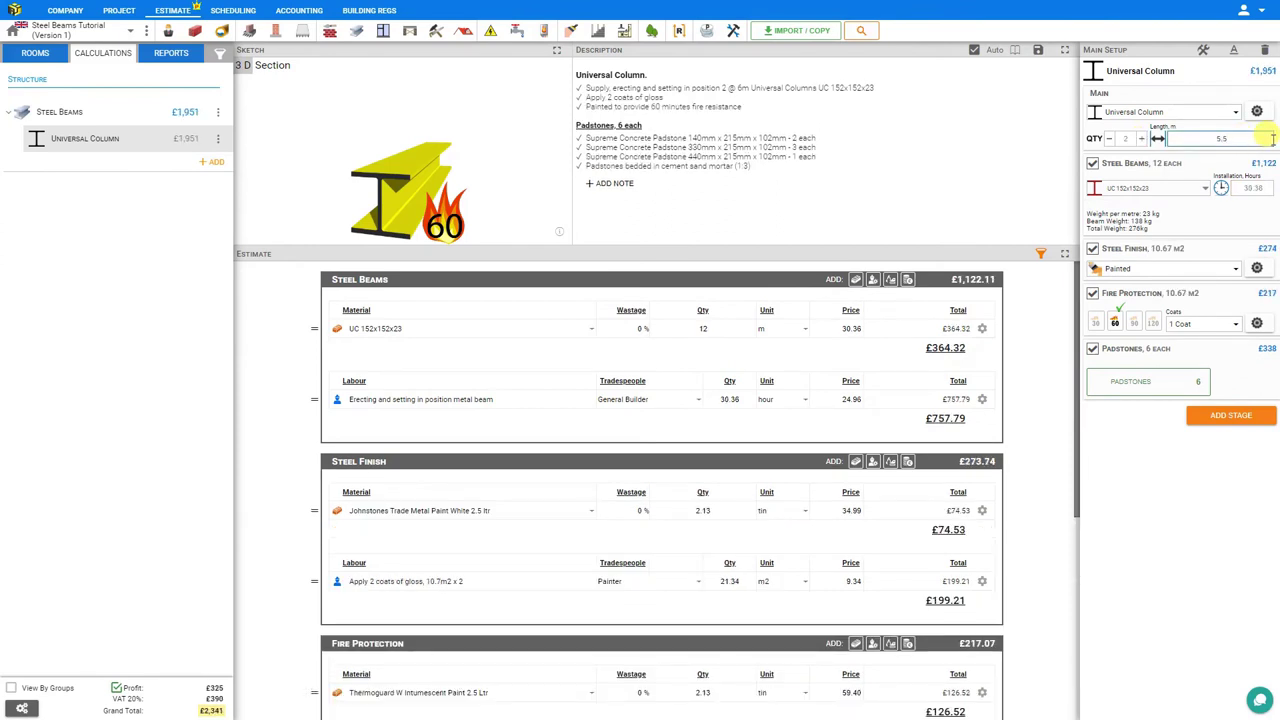
{"action": "left_click", "coordinate": [1223, 138]}
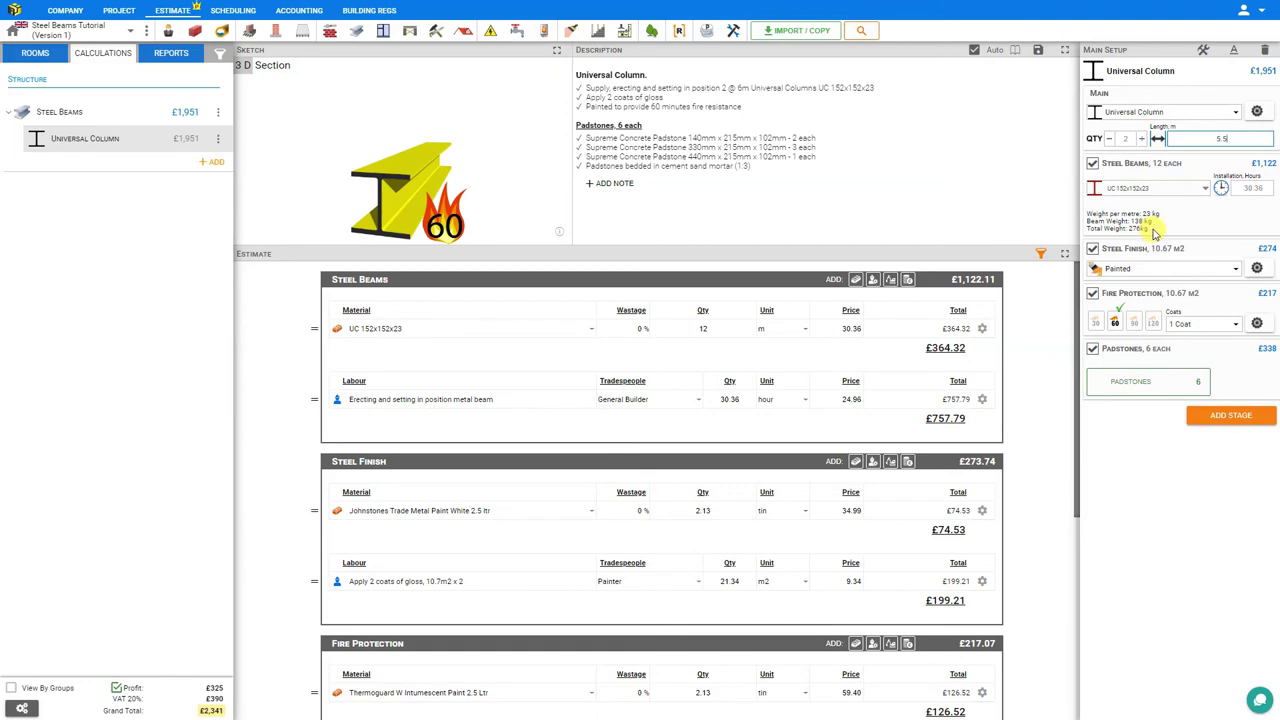
Switch the sketch to the section drawing and change the calculation type to Parallel Flange Channel
{"action": "left_click", "coordinate": [267, 72]}
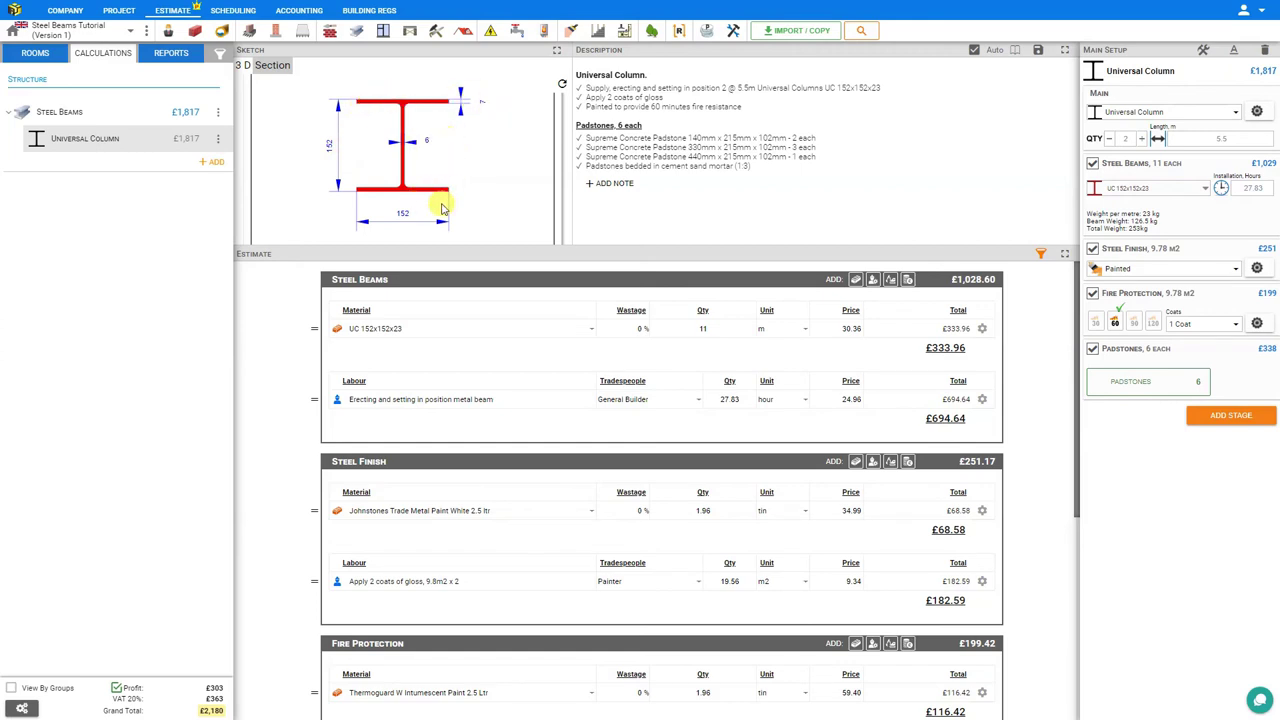
{"action": "left_click", "coordinate": [1209, 120]}
{"action": "left_click", "coordinate": [1165, 219]}
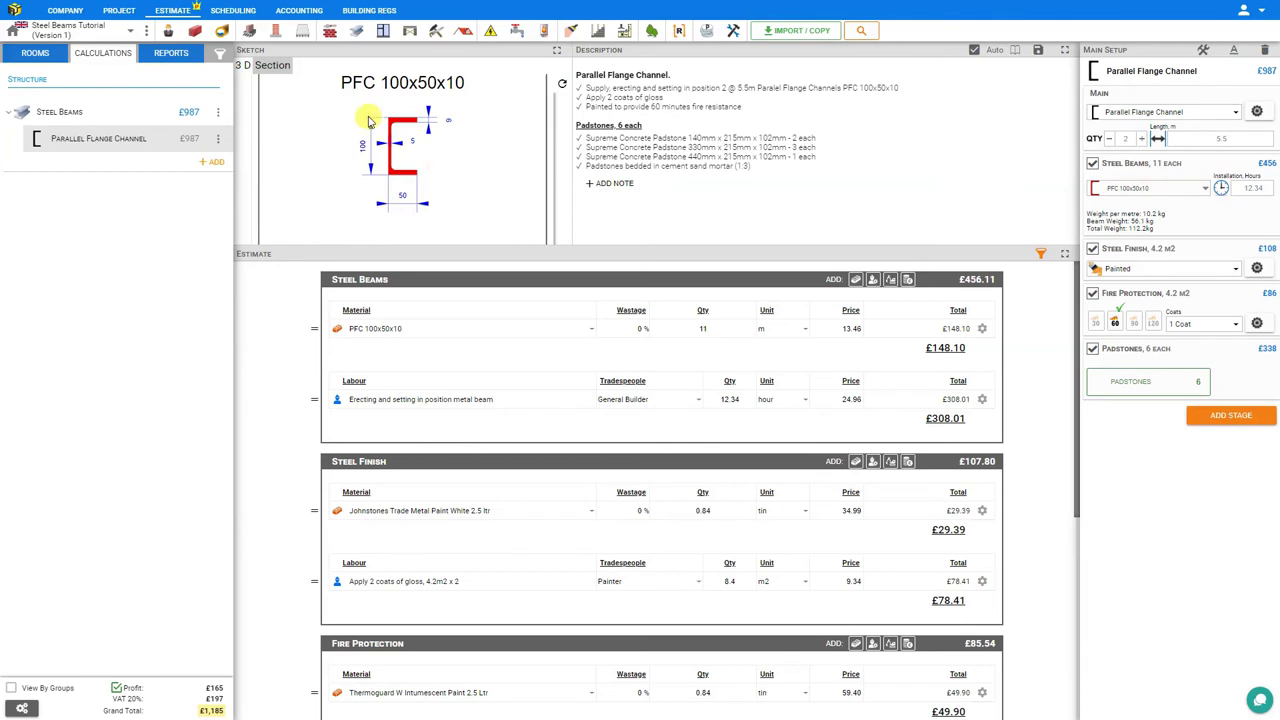
Try the Universal Column and Universal Beam calculation types to compare their section drawings, and return the type to Parallel Flange Channel
{"action": "left_click", "coordinate": [1130, 118]}
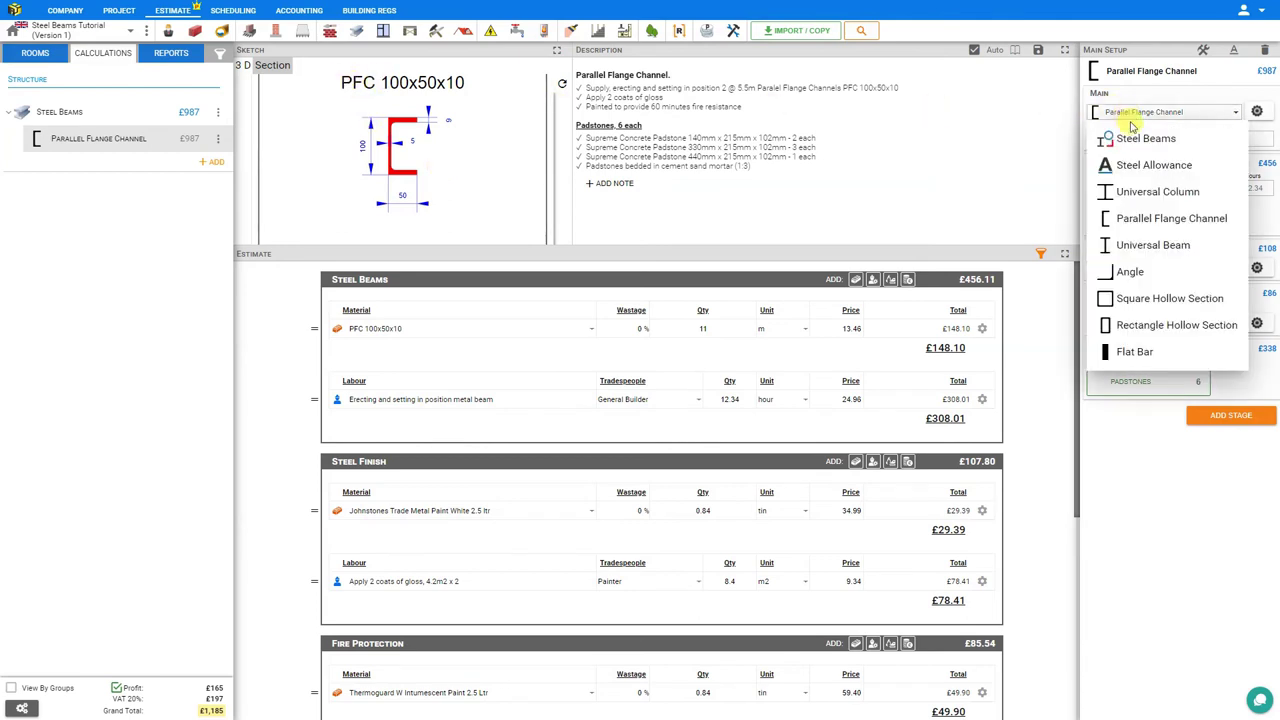
{"action": "left_click", "coordinate": [1122, 188]}
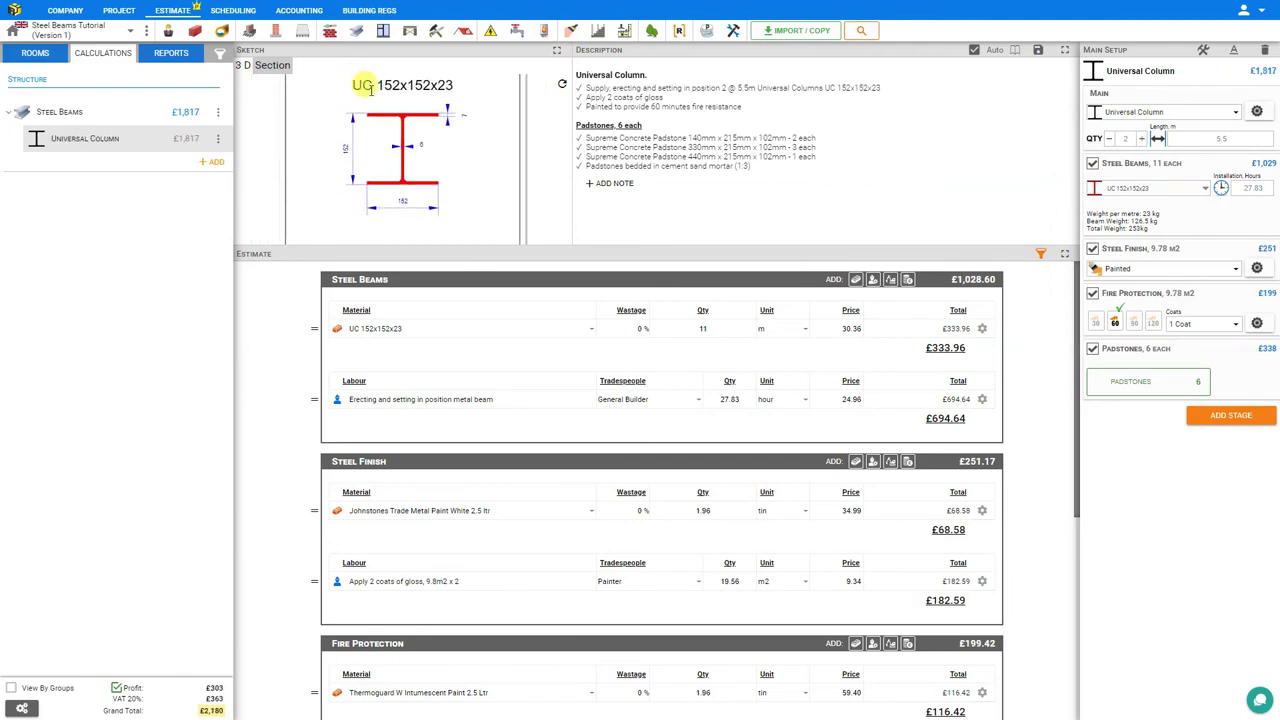
{"action": "left_click", "coordinate": [1110, 113]}
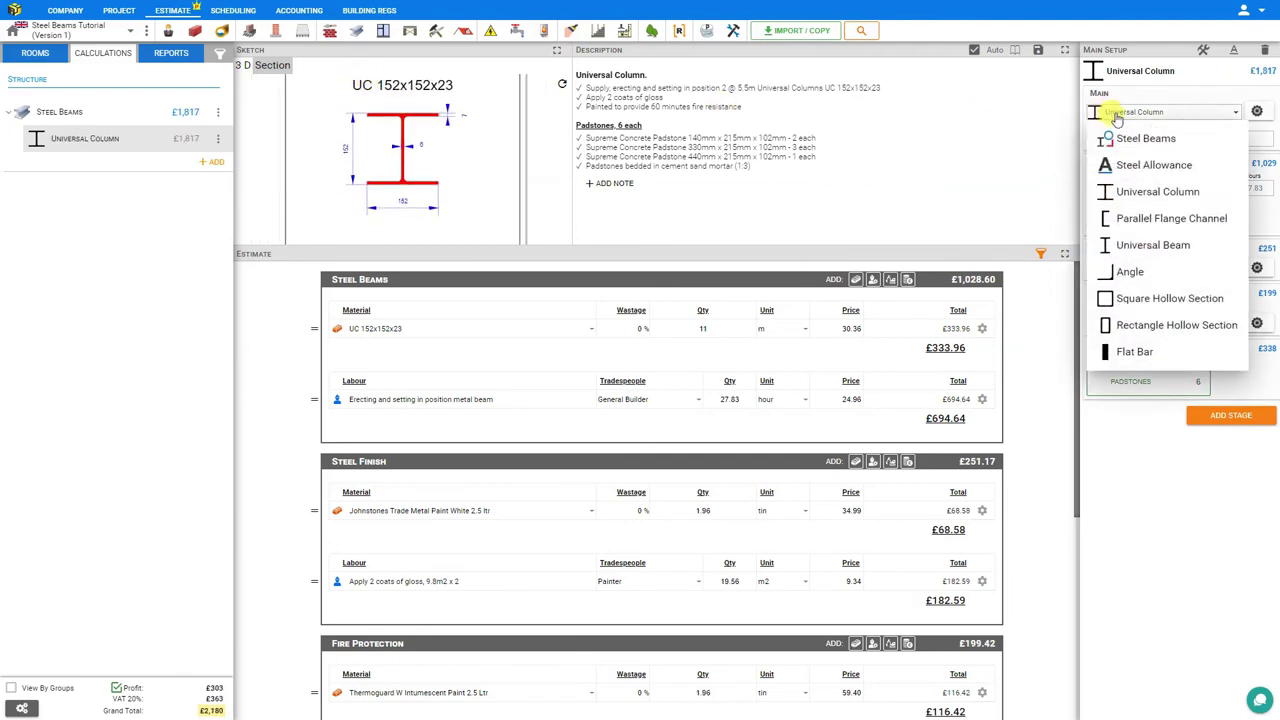
{"action": "left_click", "coordinate": [1145, 248]}
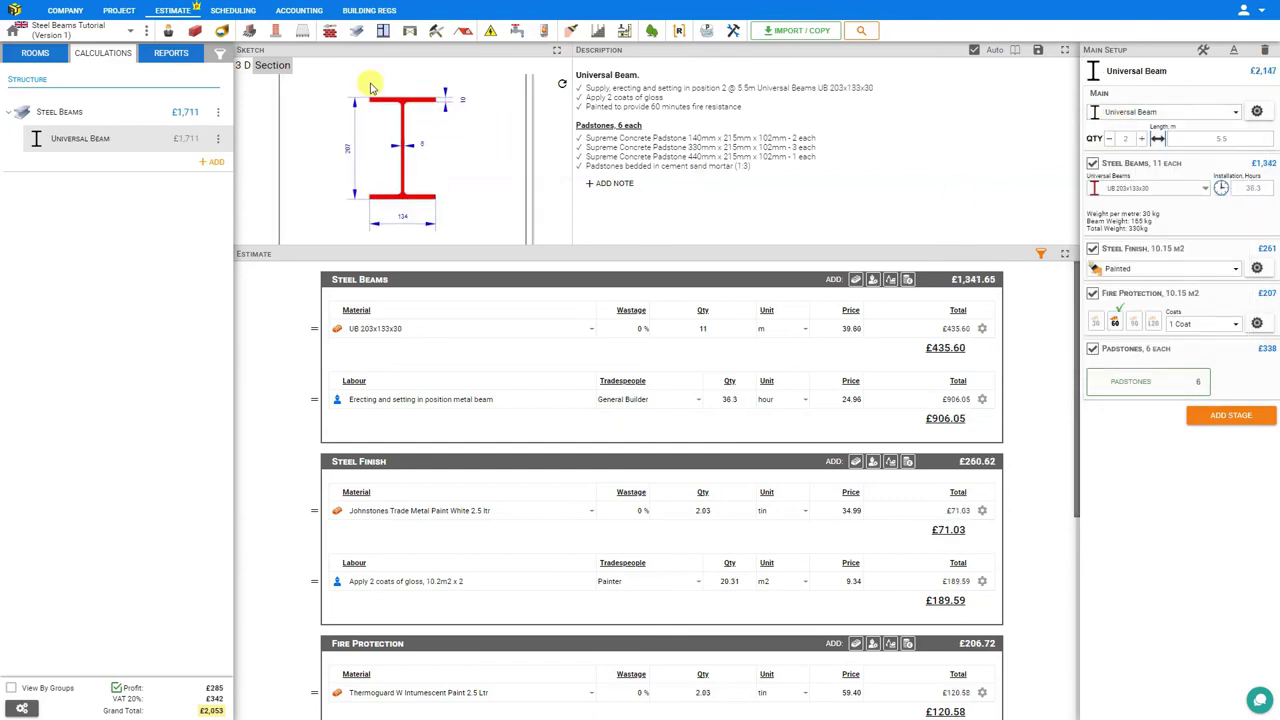
{"action": "left_click", "coordinate": [1125, 111]}
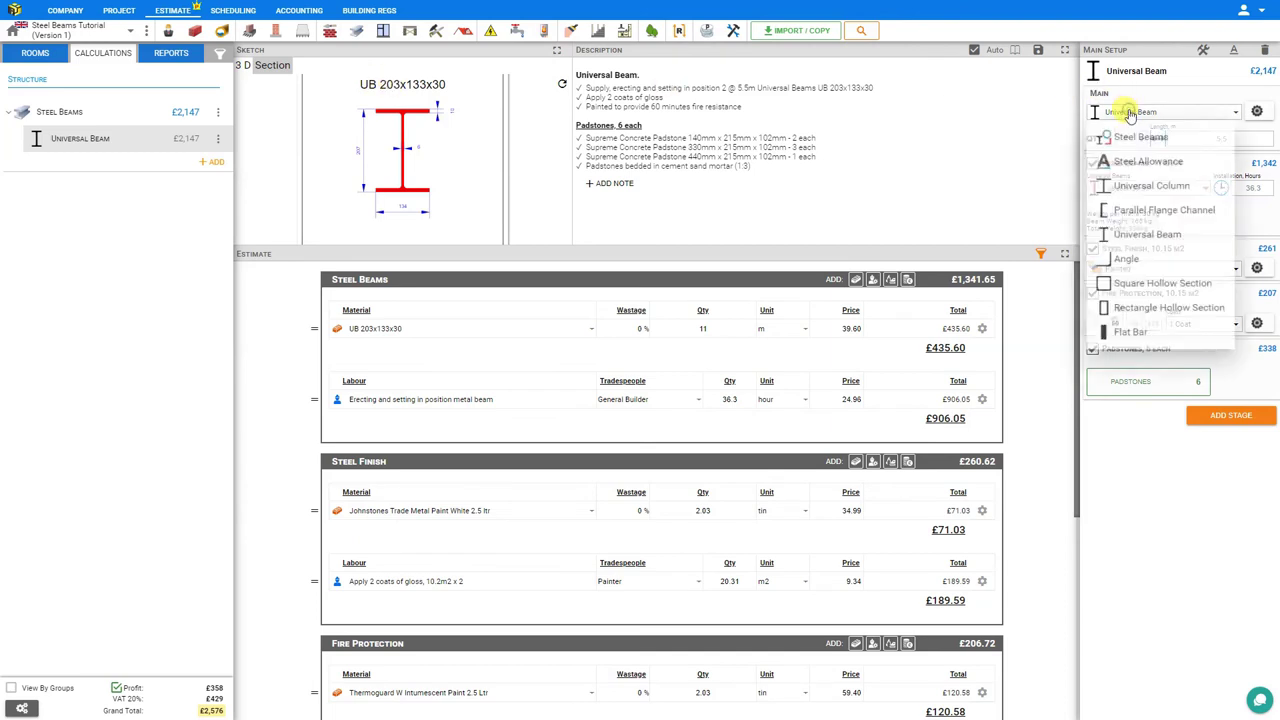
{"action": "left_click", "coordinate": [1153, 220]}
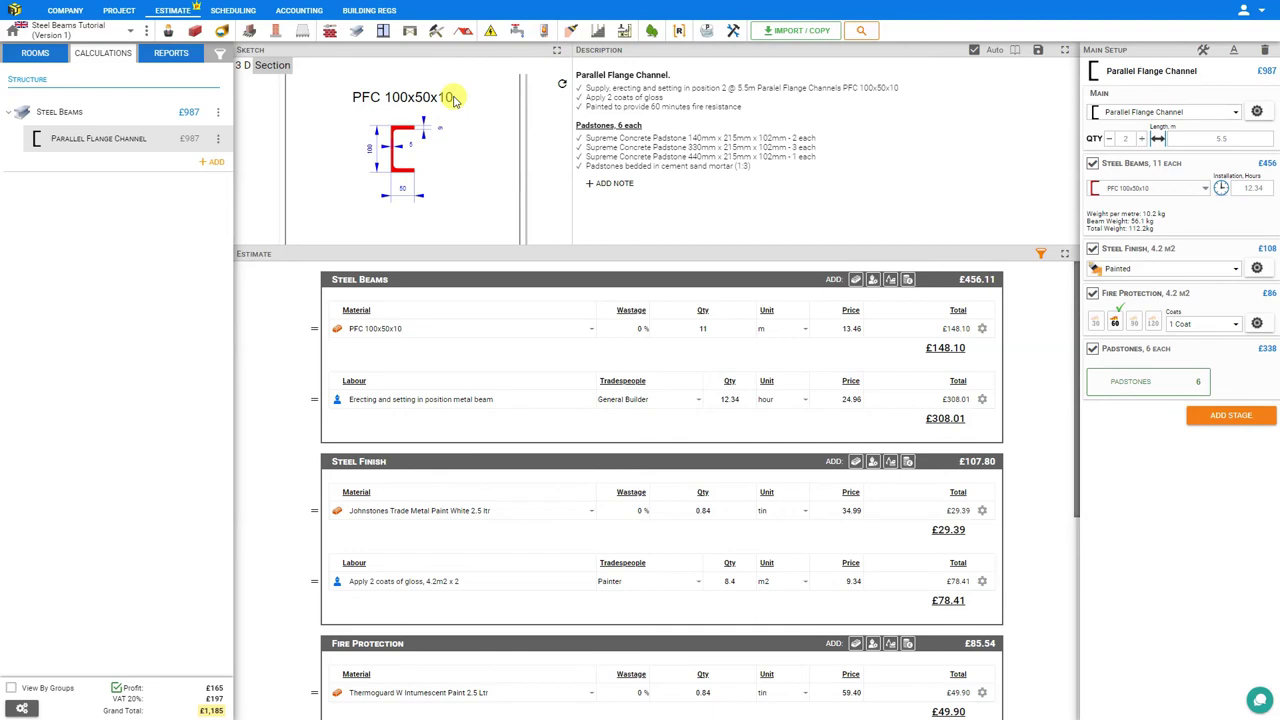
Switch the sketch to the 3D view and set the steel finish to include 1 primer coat
{"action": "left_click", "coordinate": [244, 66]}
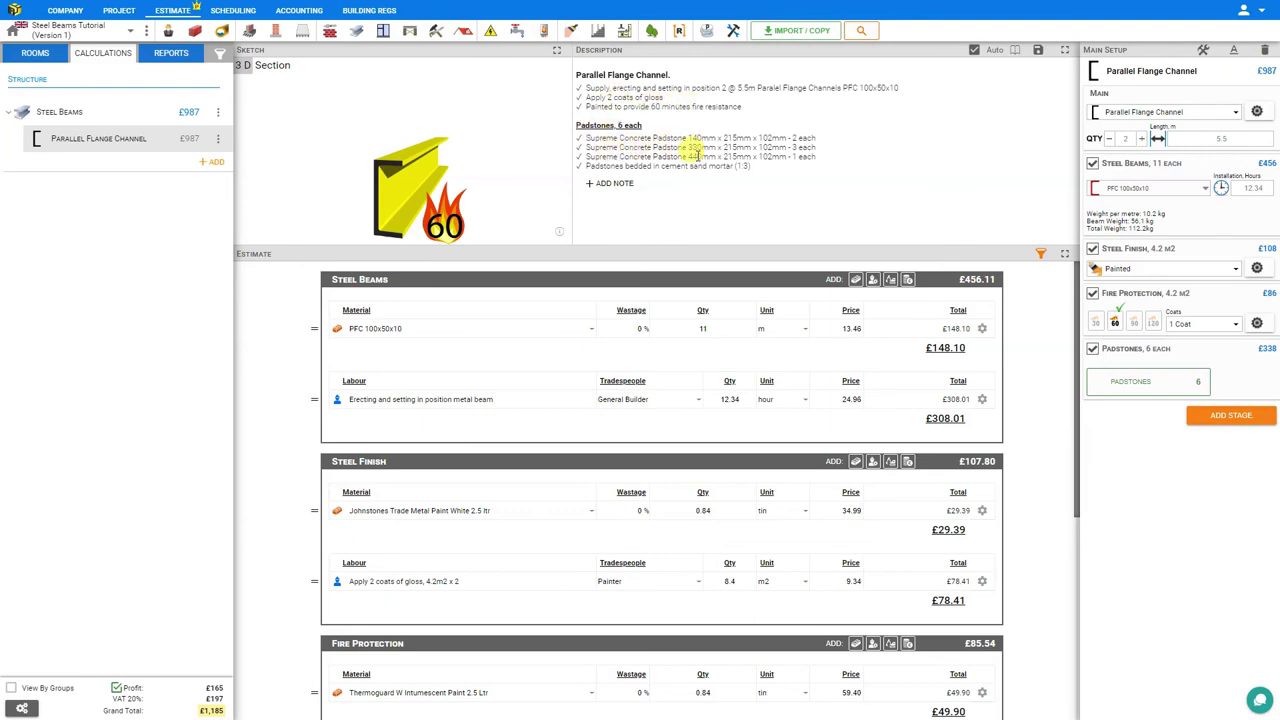
{"action": "left_click", "coordinate": [1257, 269]}
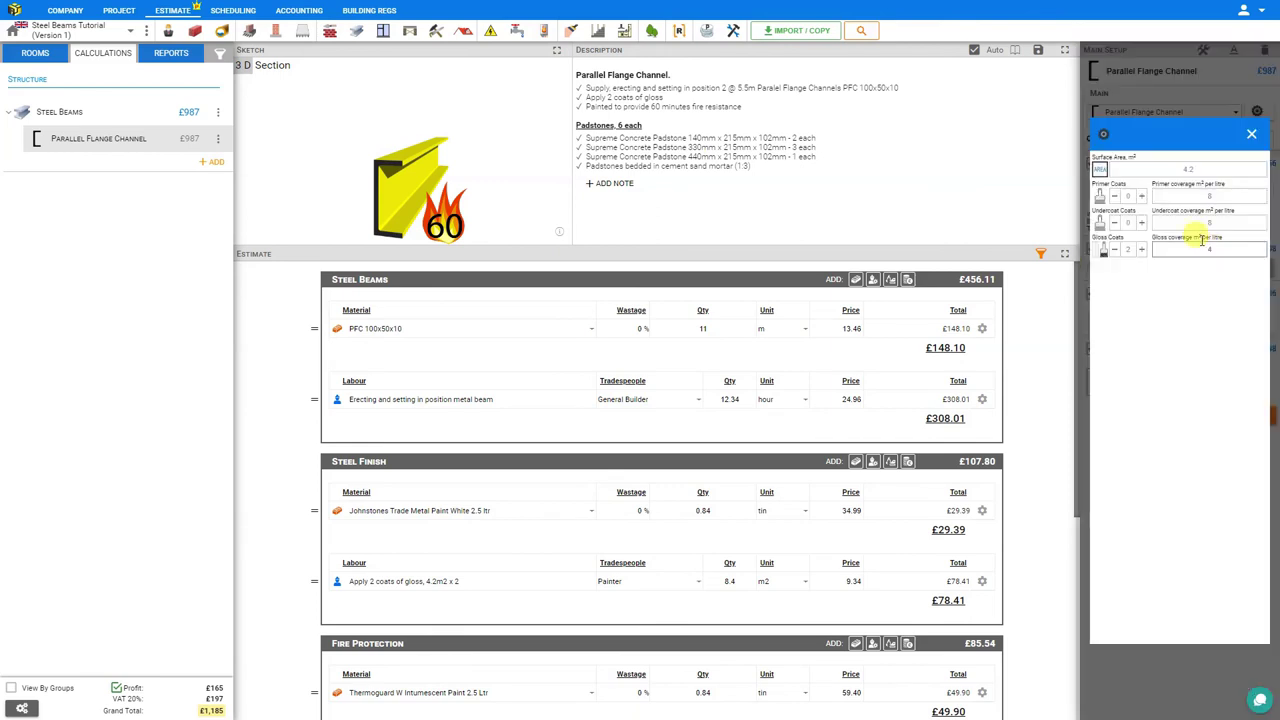
{"action": "left_click", "coordinate": [1141, 197]}
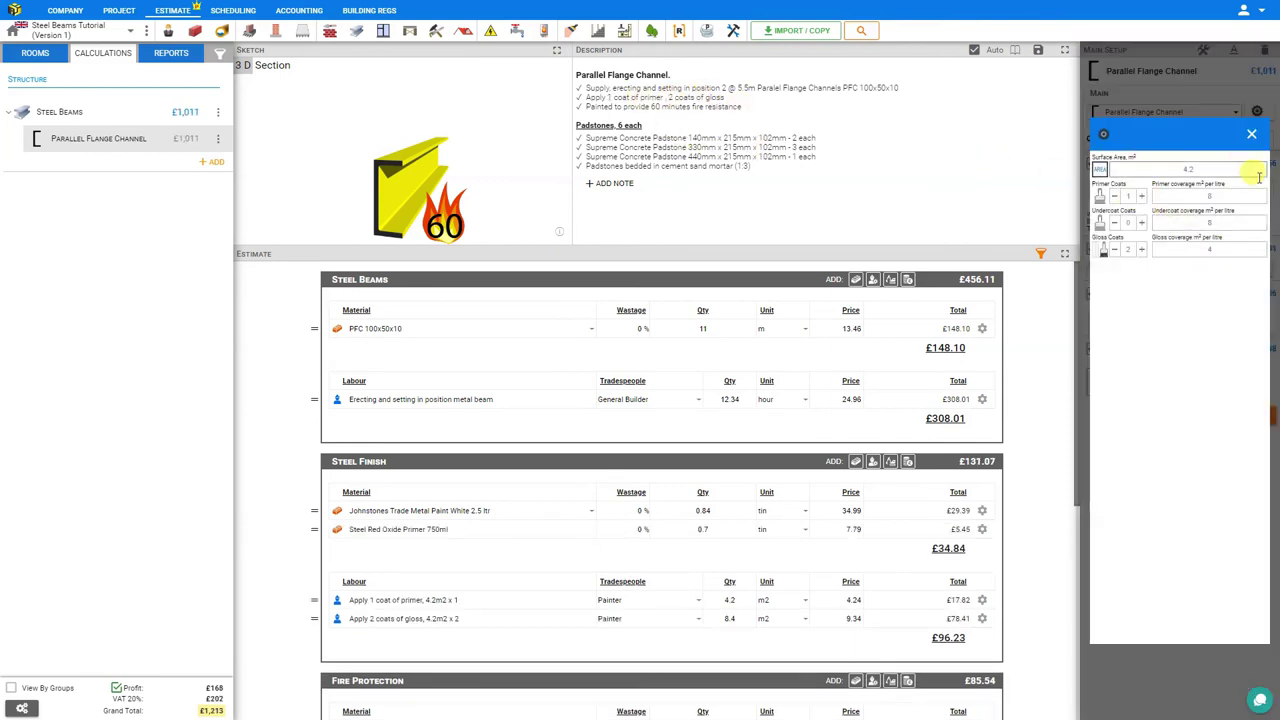
{"action": "left_click", "coordinate": [1243, 136]}
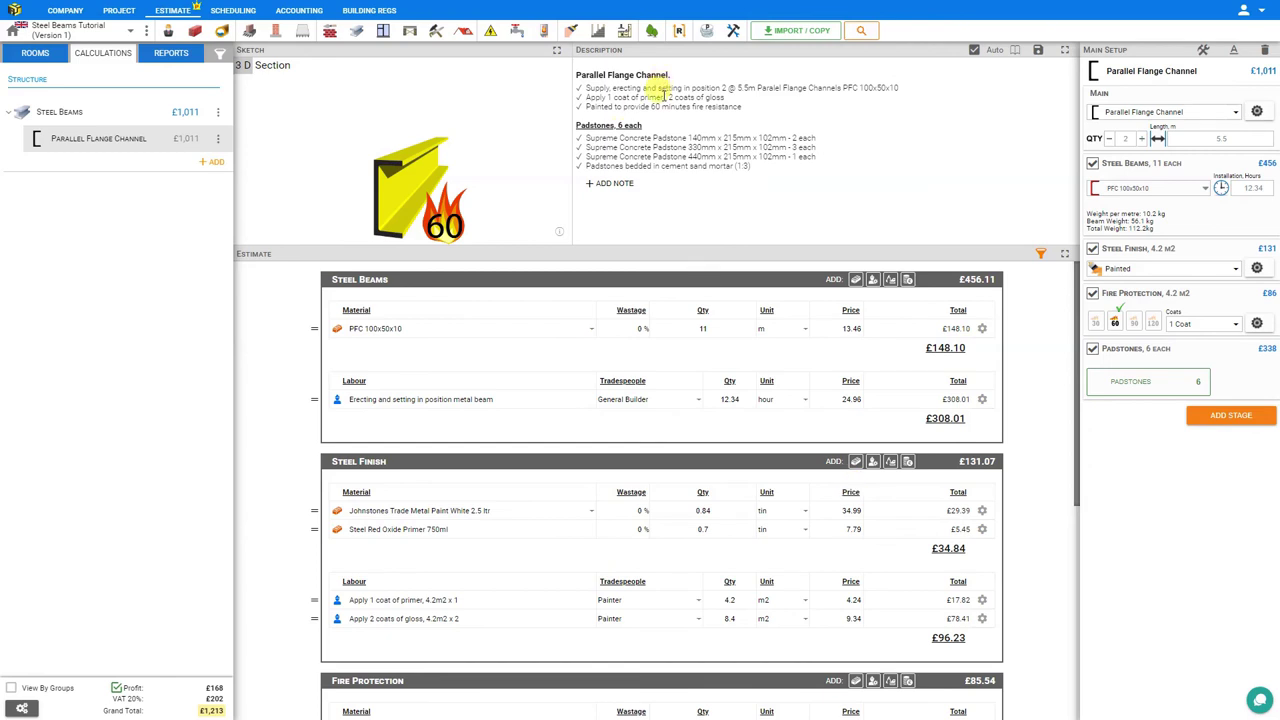
Exclude the padstones, fire protection and steel finish stages from the calculation, and include all three again
{"action": "left_click", "coordinate": [1092, 350]}
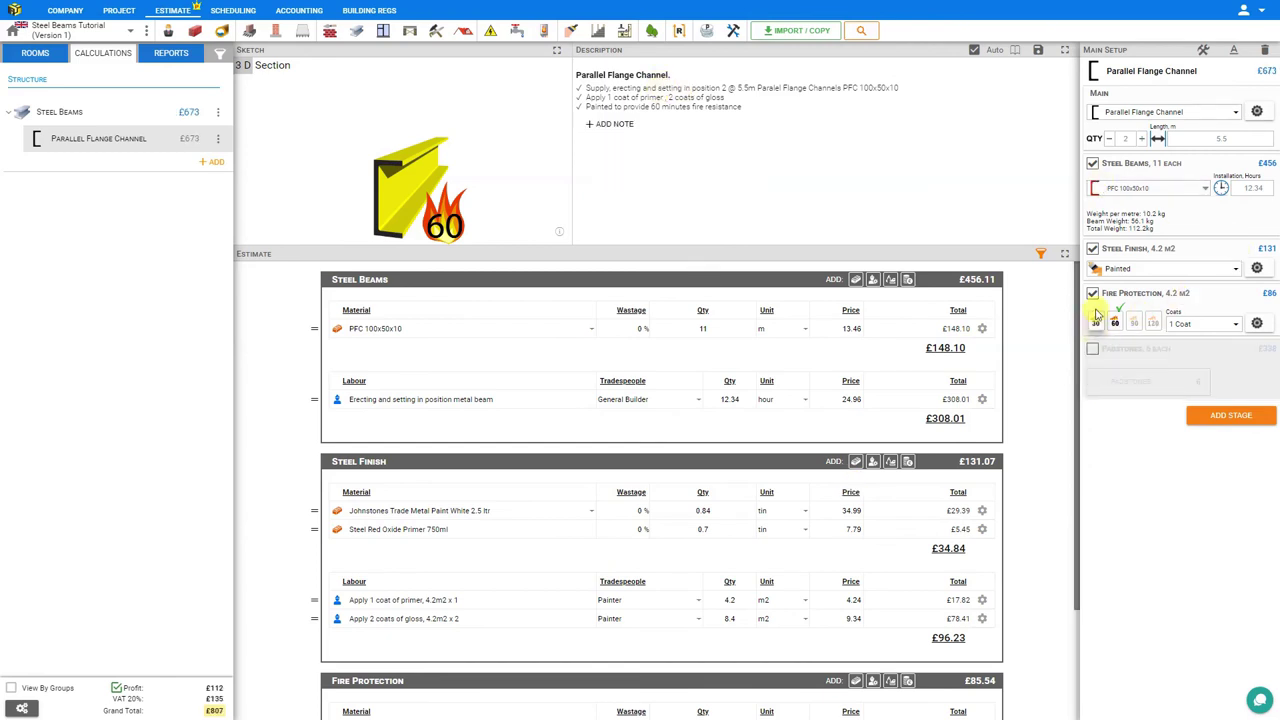
{"action": "left_click", "coordinate": [1093, 295]}
{"action": "left_click", "coordinate": [1092, 249]}
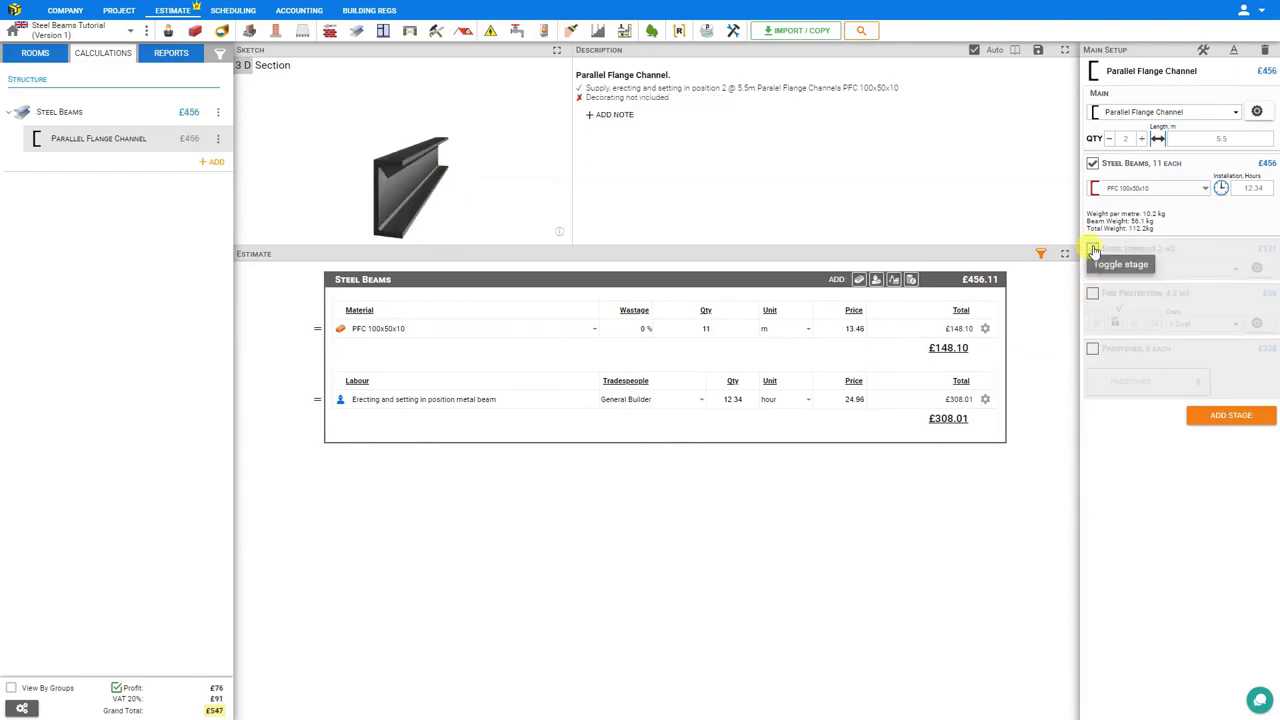
{"action": "left_click", "coordinate": [1092, 249]}
{"action": "left_click", "coordinate": [1093, 294]}
{"action": "left_click", "coordinate": [1092, 350]}
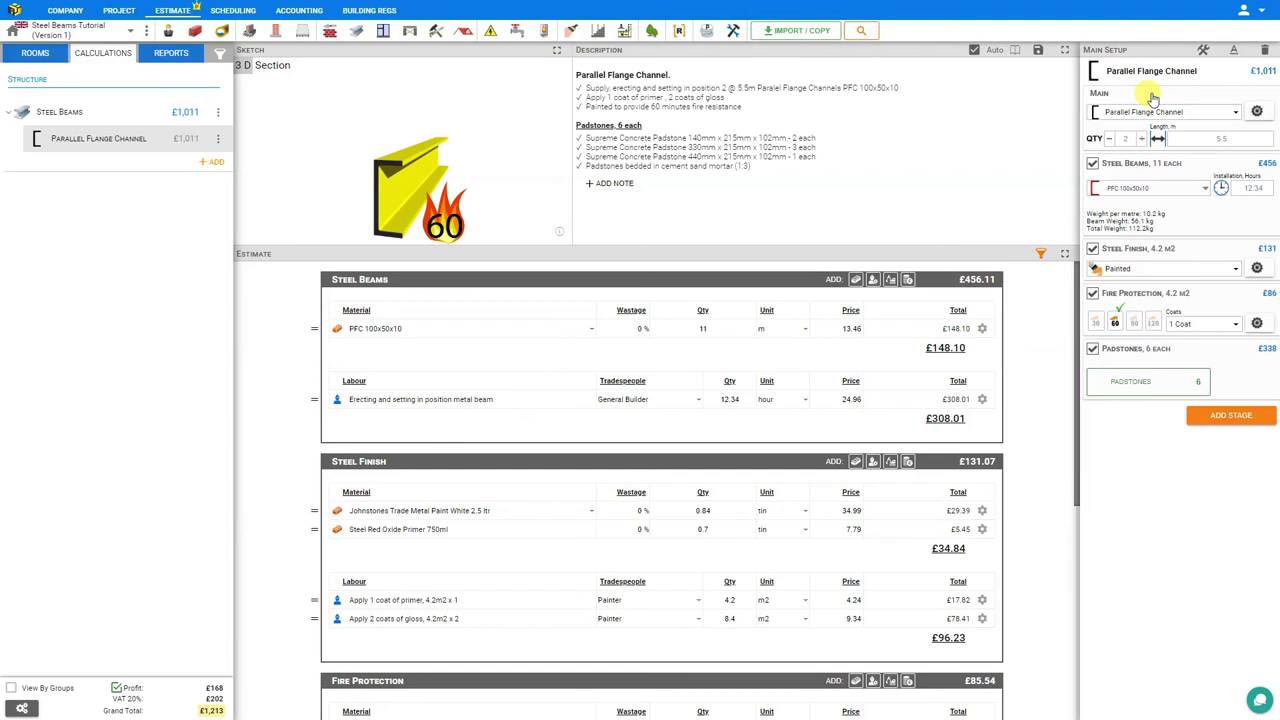
Rename the parallel flange channel calculation as "Beams for Garage"
{"action": "left_click", "coordinate": [1131, 72]}
{"action": "triple_click", "coordinate": [1131, 72]}
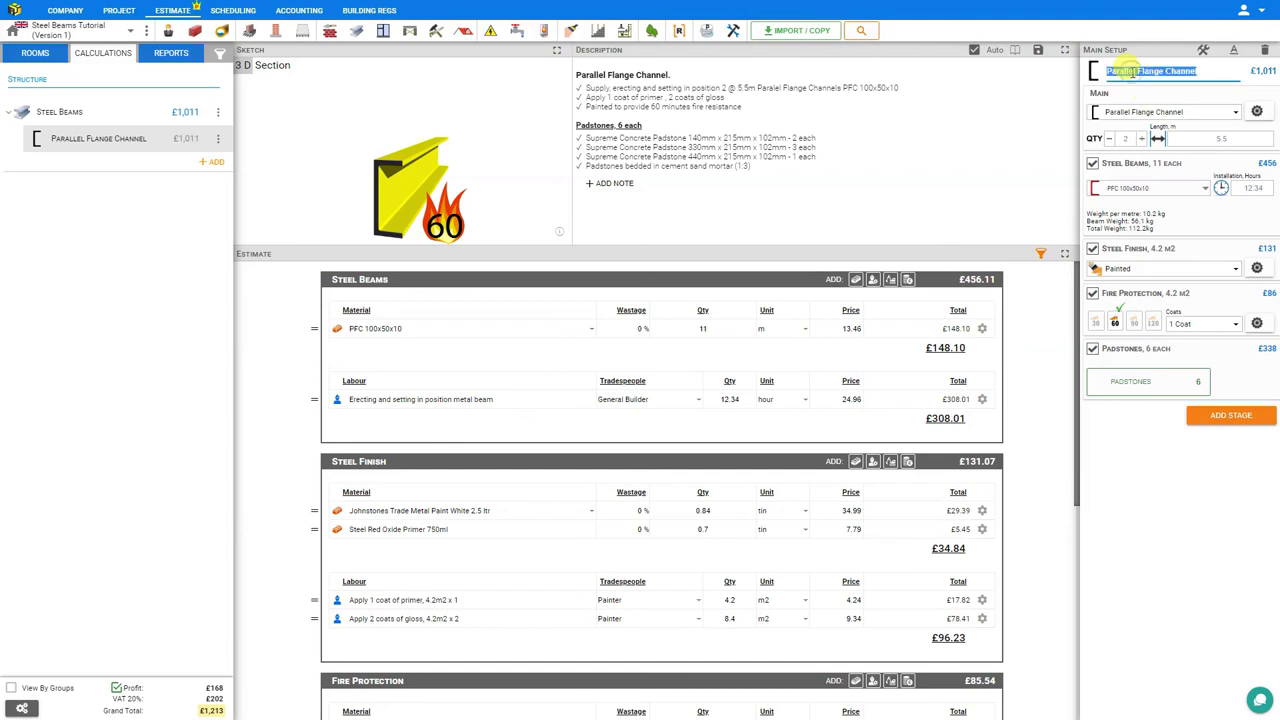
{"action": "type", "text": "B"}
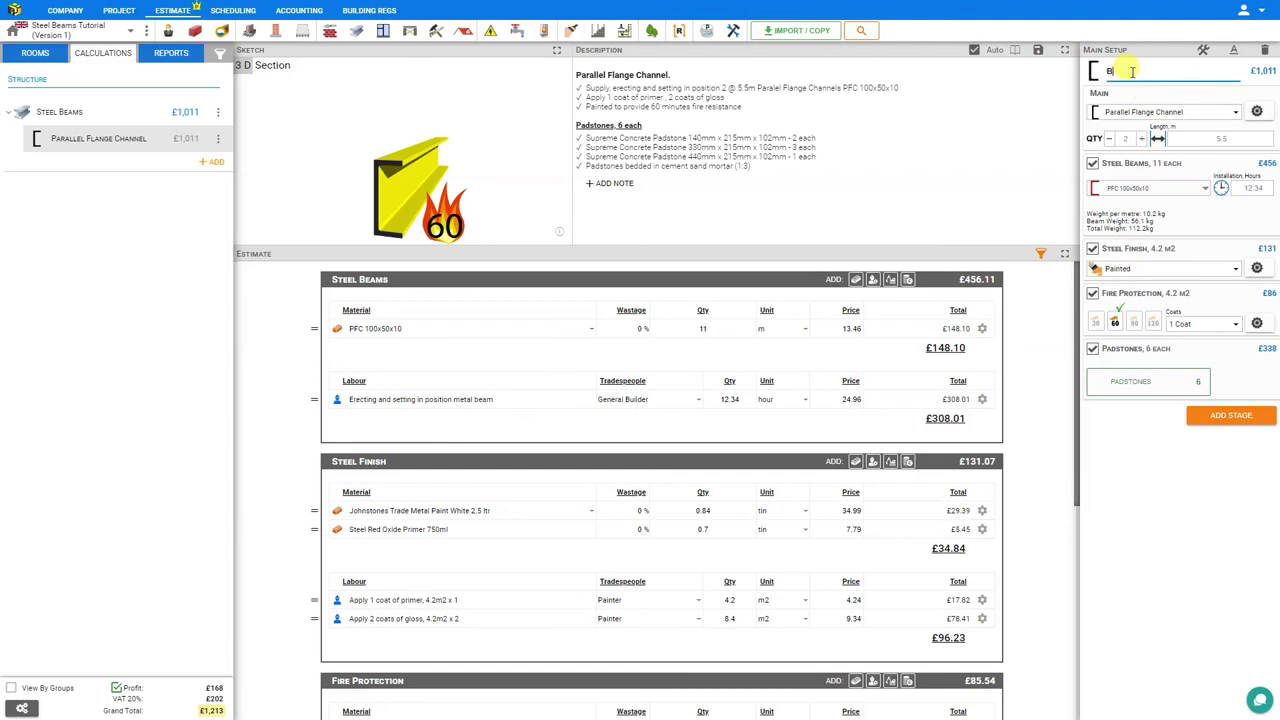
{"action": "type", "text": "eams for Garage"}
{"action": "left_click", "coordinate": [1043, 109]}
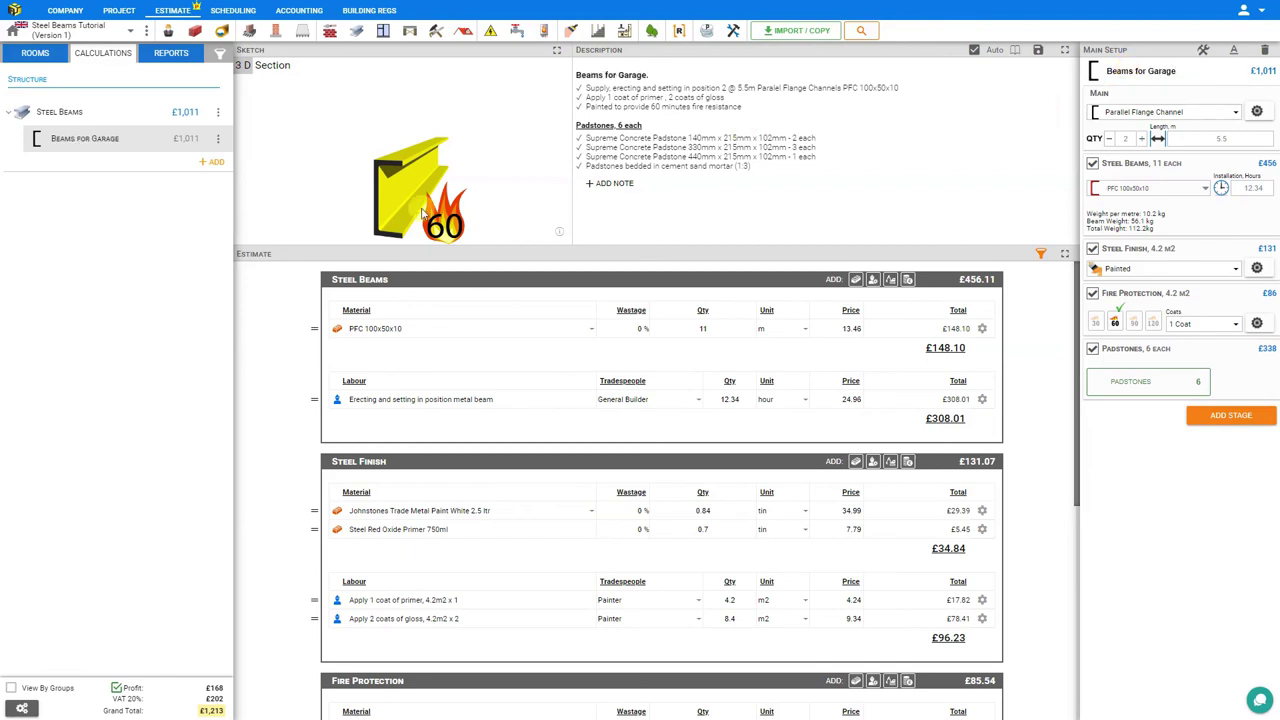
Add a Steel Allowance calculation to the Steel Beams group and name it "Steel Allowance for Extension"
{"action": "left_click", "coordinate": [213, 163]}
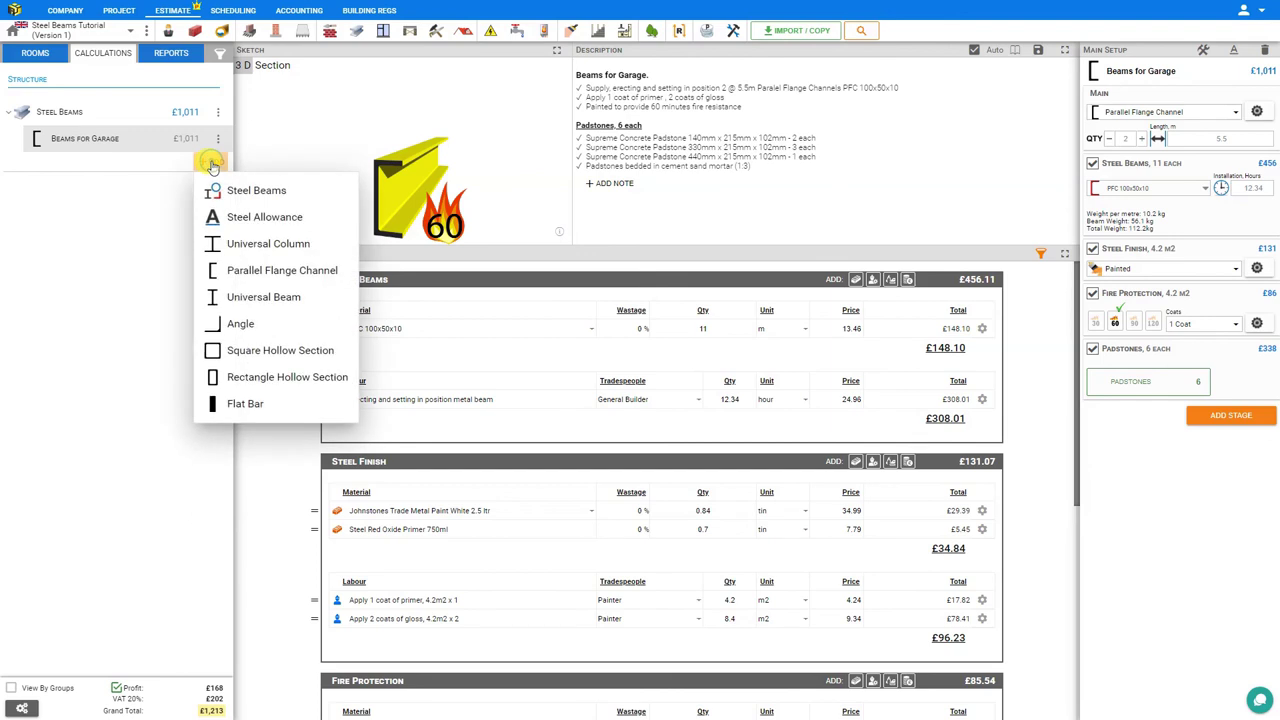
{"action": "left_click", "coordinate": [246, 219]}
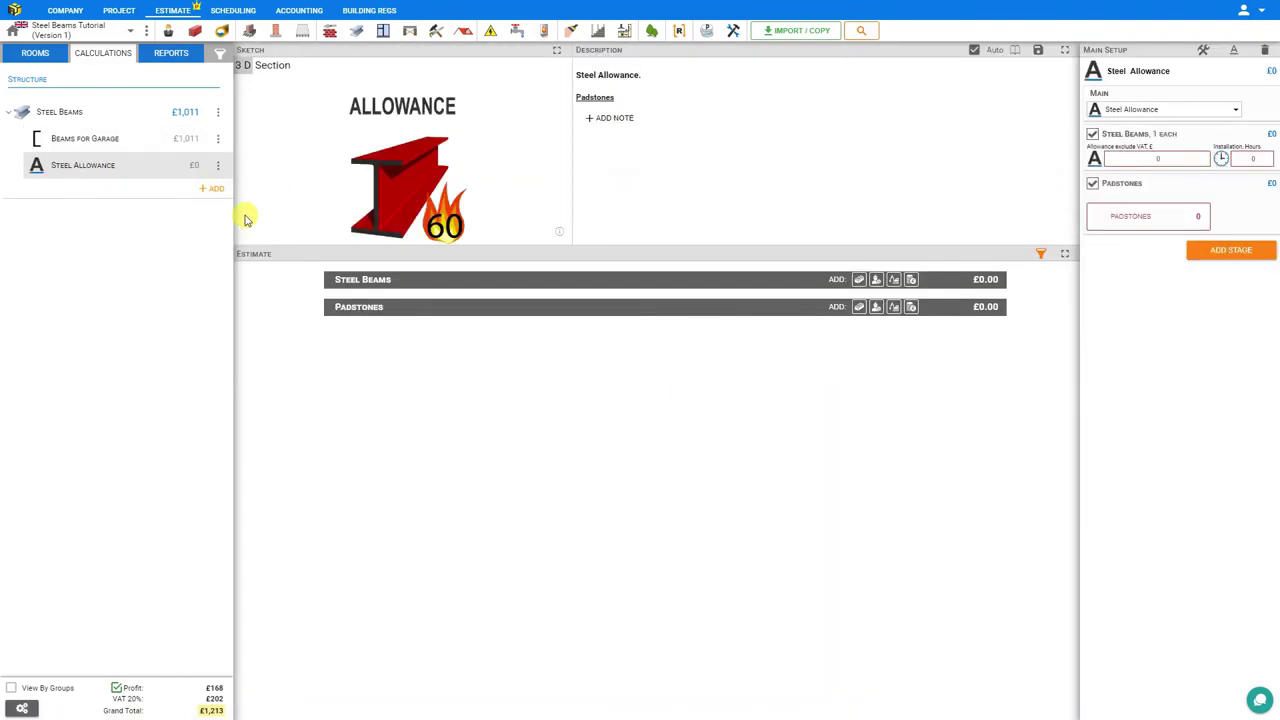
{"action": "left_click", "coordinate": [1170, 70]}
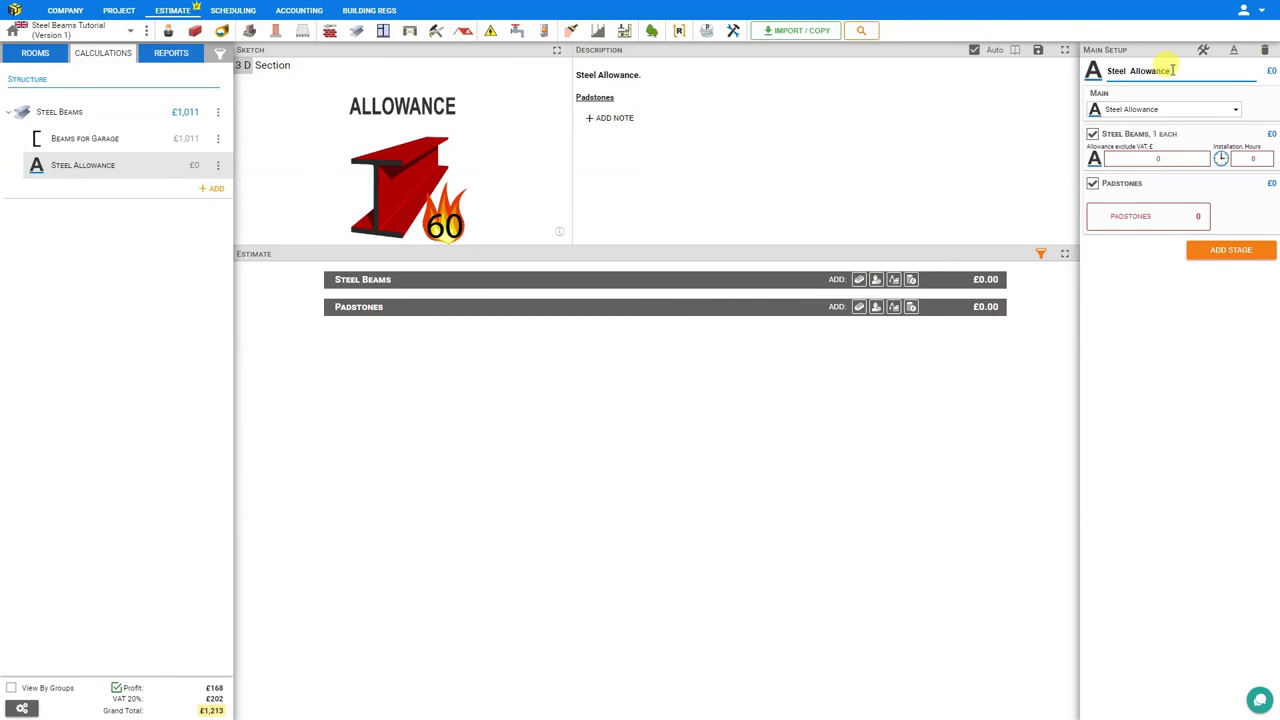
{"action": "type", "text": "for Extension"}
{"action": "left_click", "coordinate": [1020, 100]}
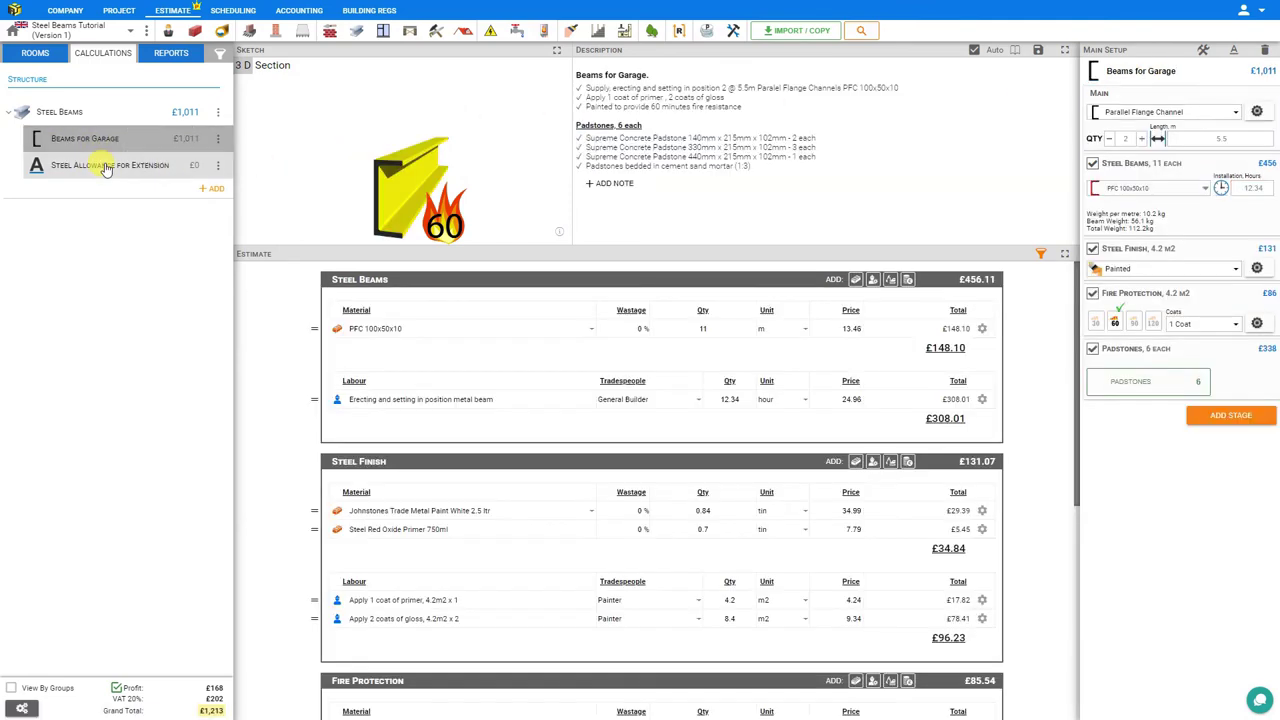
View the Steel Allowance for Extension and Beams for Garage calculations in turn, ending on Beams for Garage
{"action": "left_click", "coordinate": [103, 163]}
{"action": "left_click", "coordinate": [105, 145]}
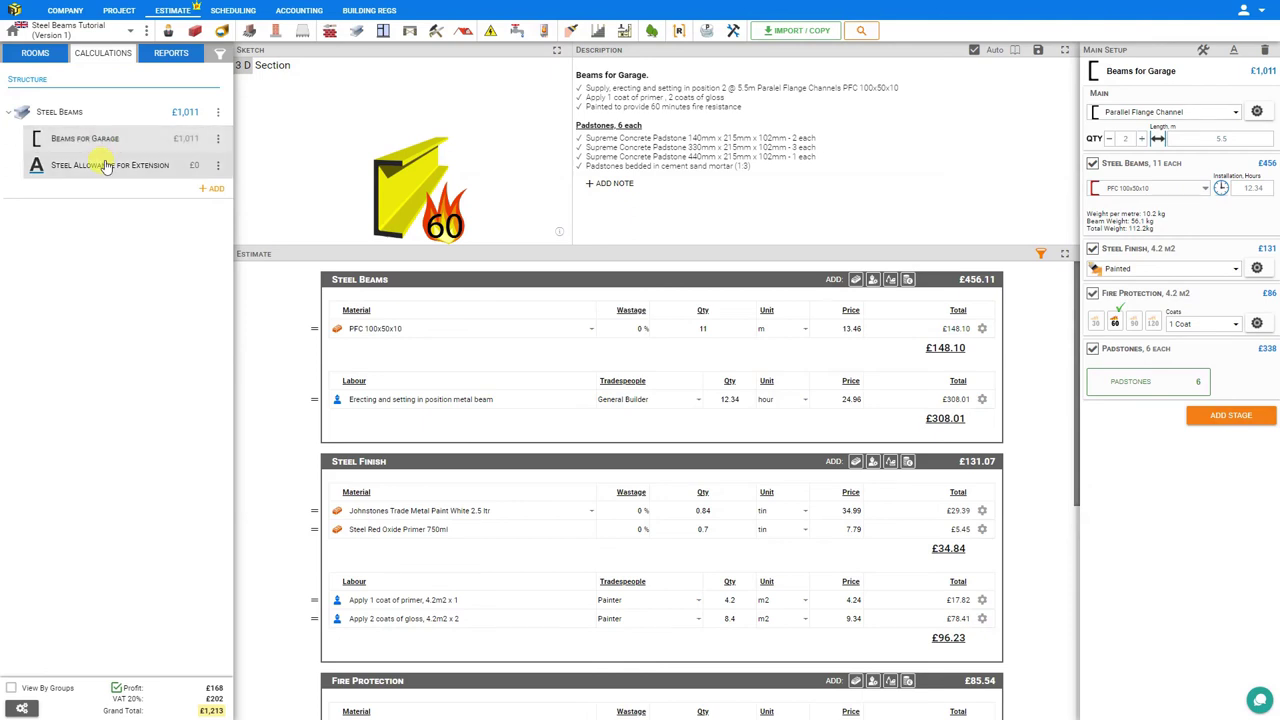
{"action": "left_click", "coordinate": [103, 164]}
{"action": "left_click", "coordinate": [88, 139]}
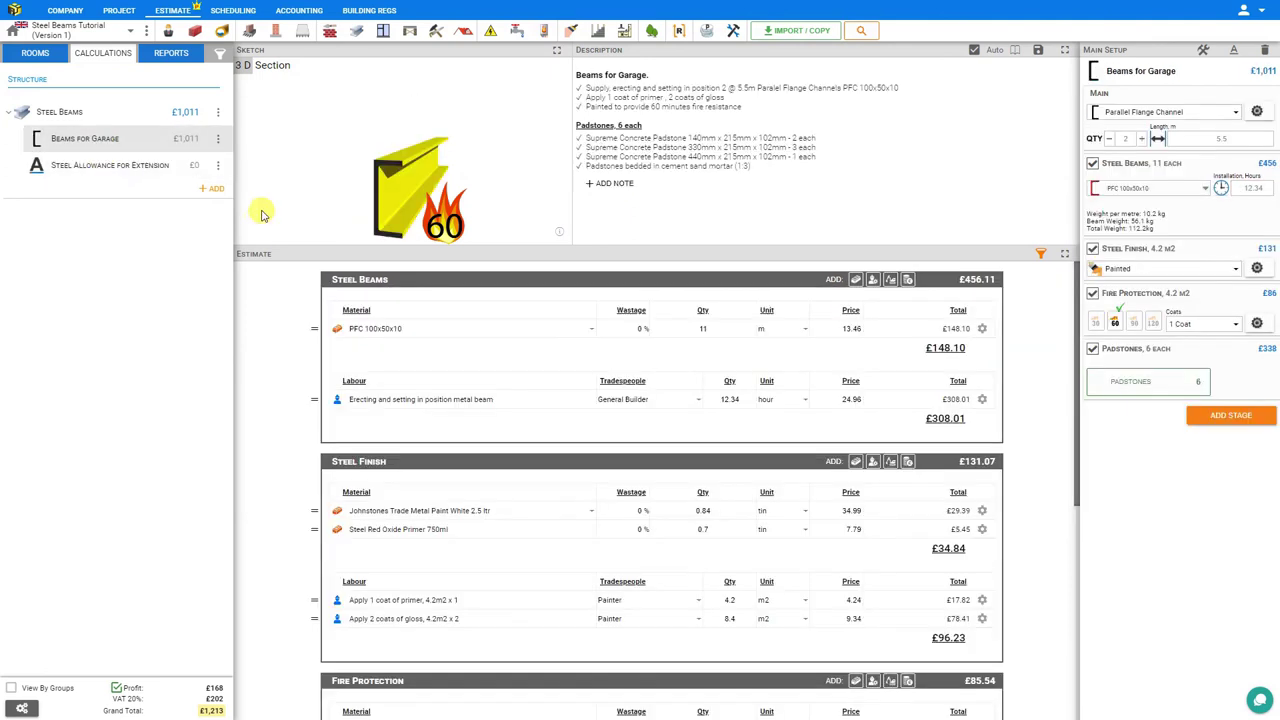
Look through the Structural Members categories, examining the padstone and connection options and the steel beam types
{"action": "left_click", "coordinate": [356, 34]}
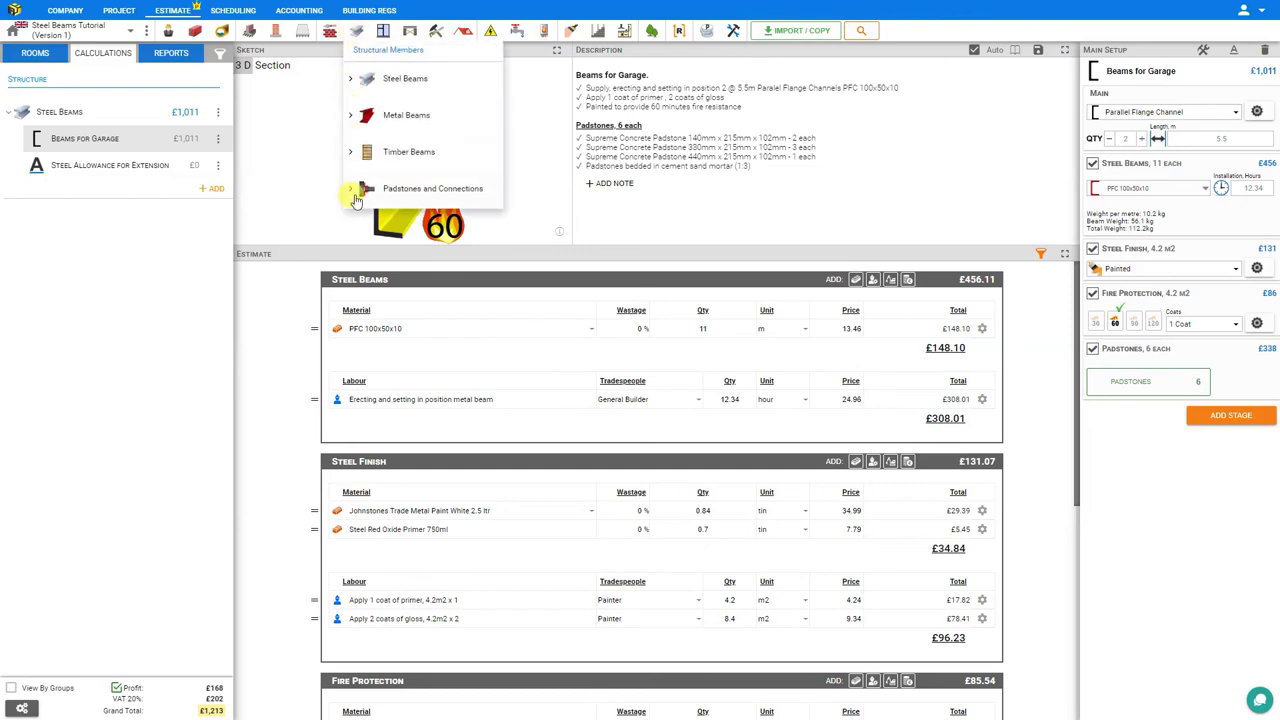
{"action": "left_click", "coordinate": [351, 190]}
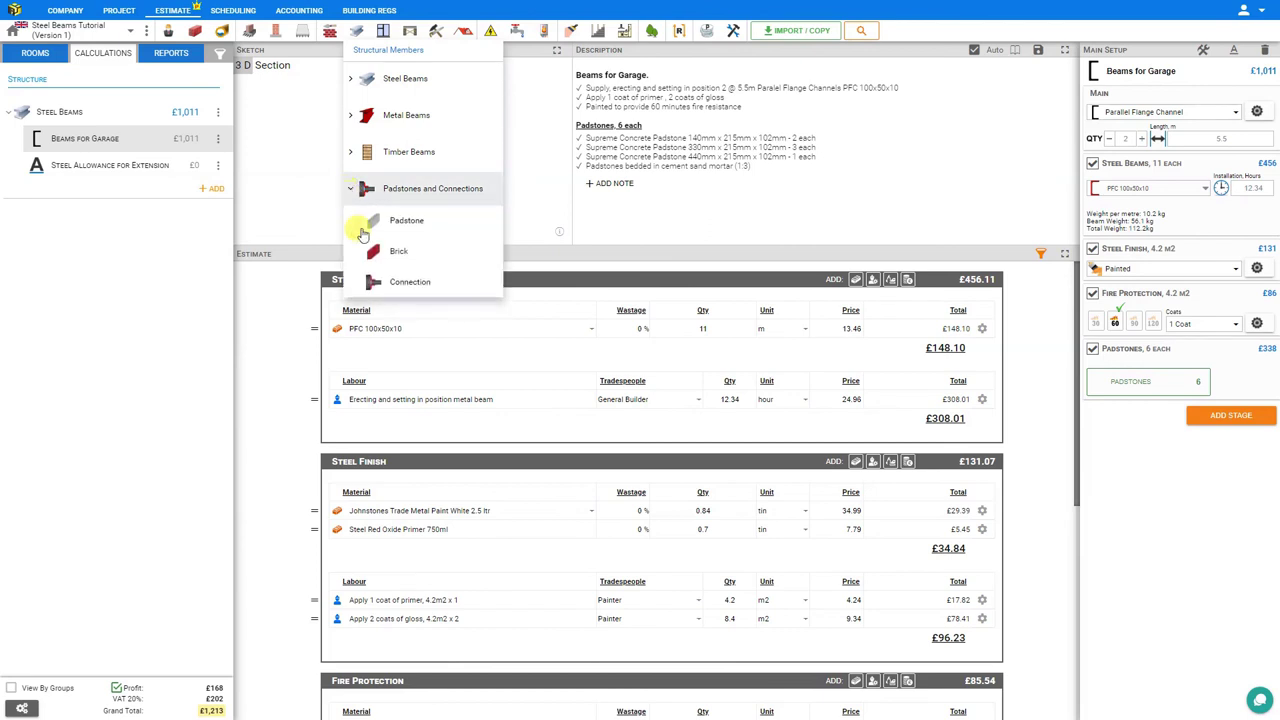
{"action": "left_click", "coordinate": [362, 151]}
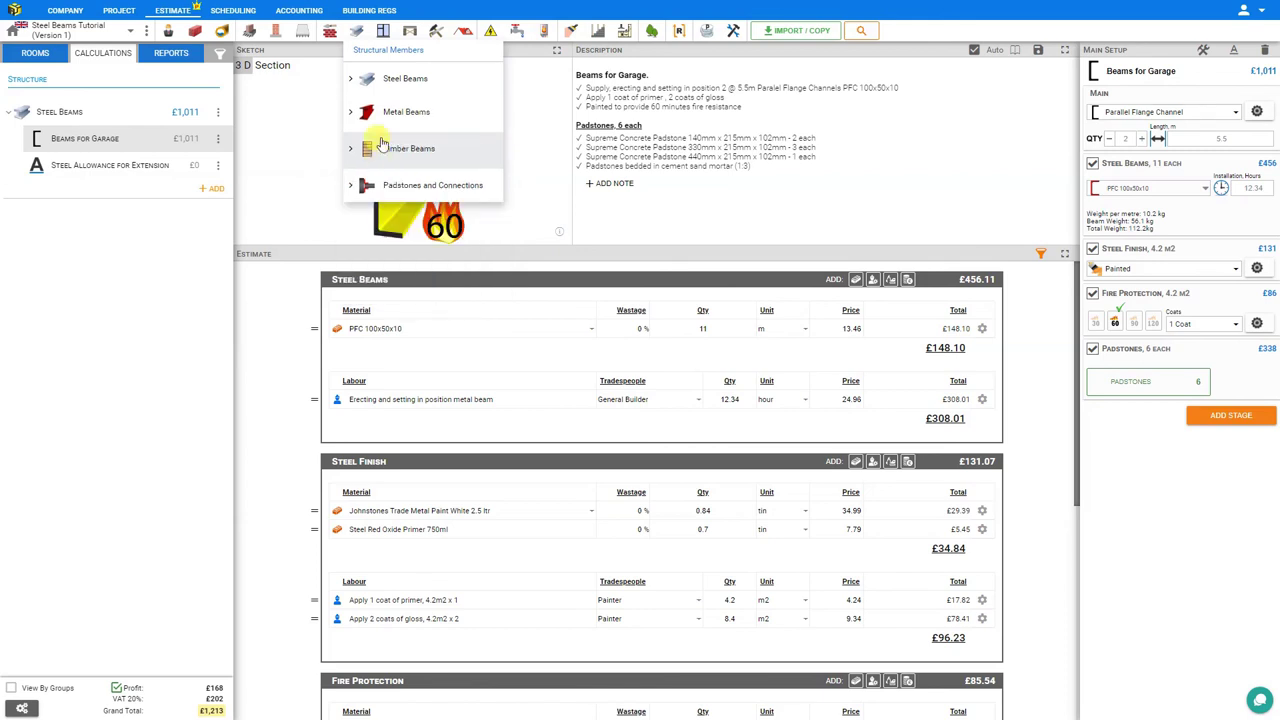
{"action": "left_click", "coordinate": [350, 78]}
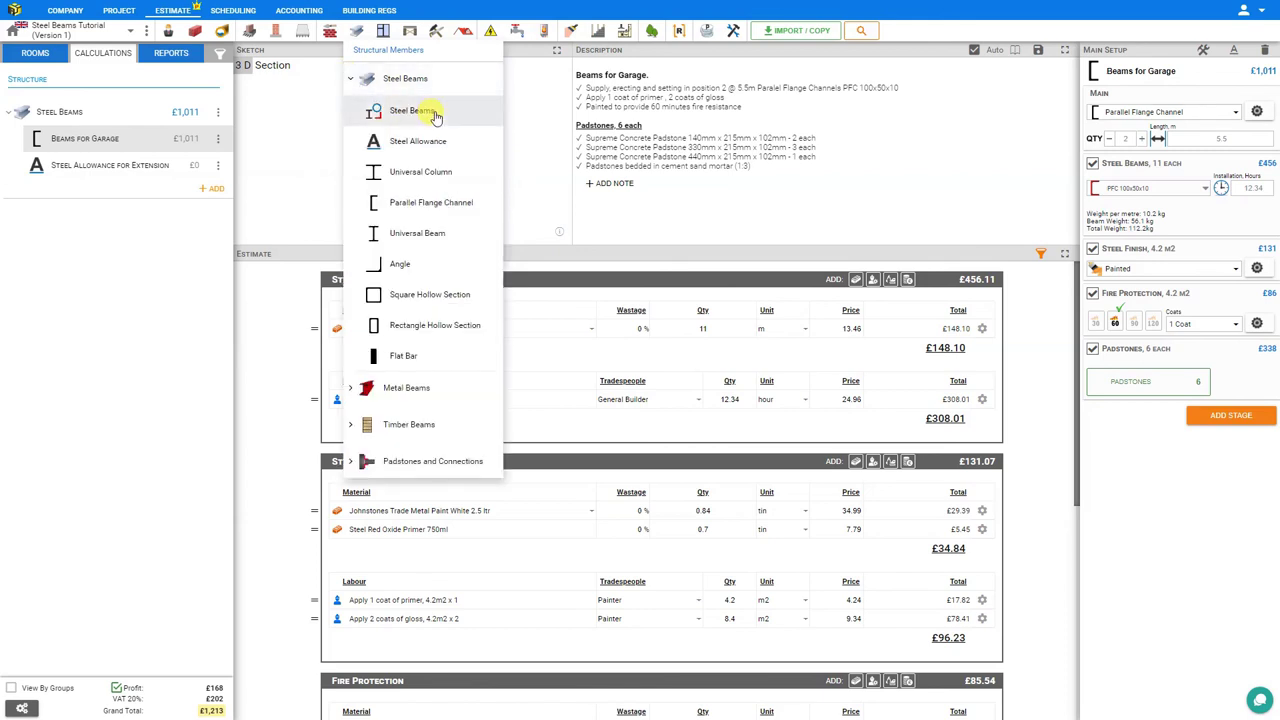